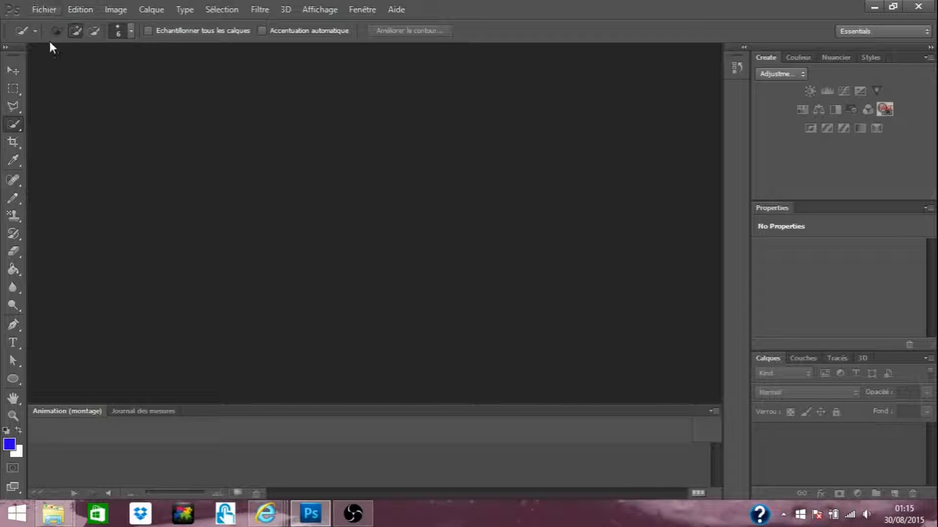
# - Activate the Type tool and look through the available fonts, keeping Avengeance Heroic Avenger as the font
pyautogui.click(15, 344)
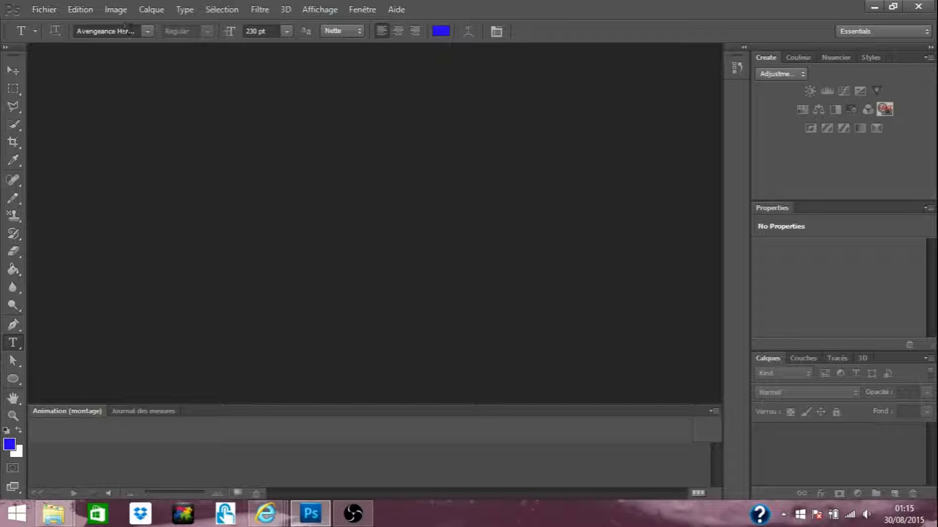
pyautogui.click(143, 29)
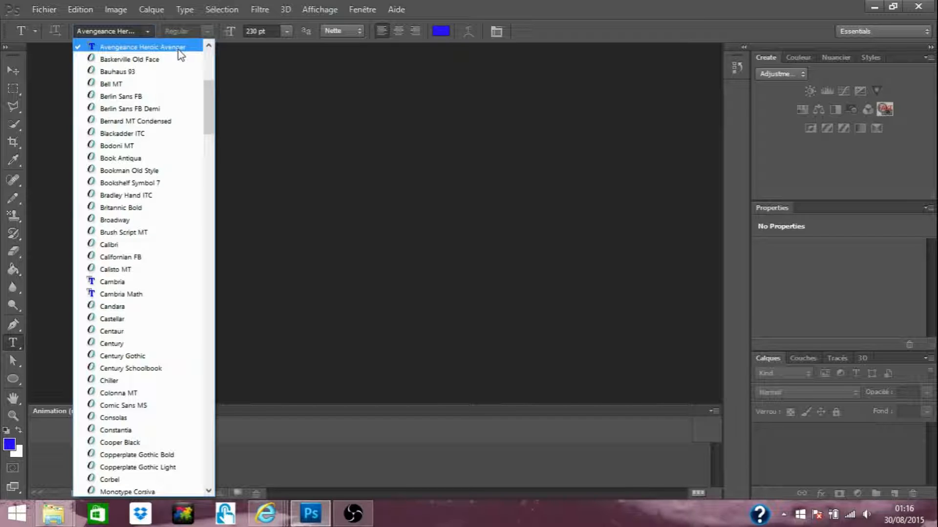
pyautogui.moveTo(211, 101); pyautogui.dragTo(210, 67)
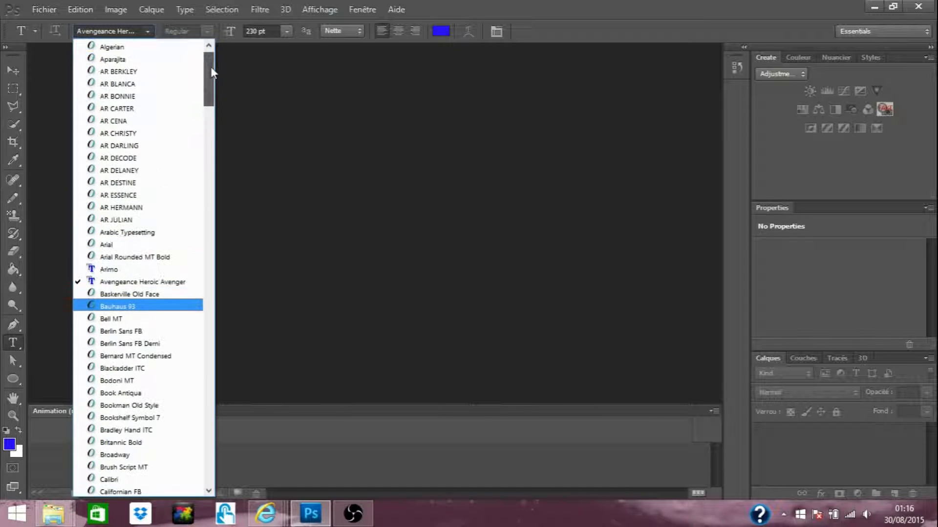
pyautogui.click(274, 101)
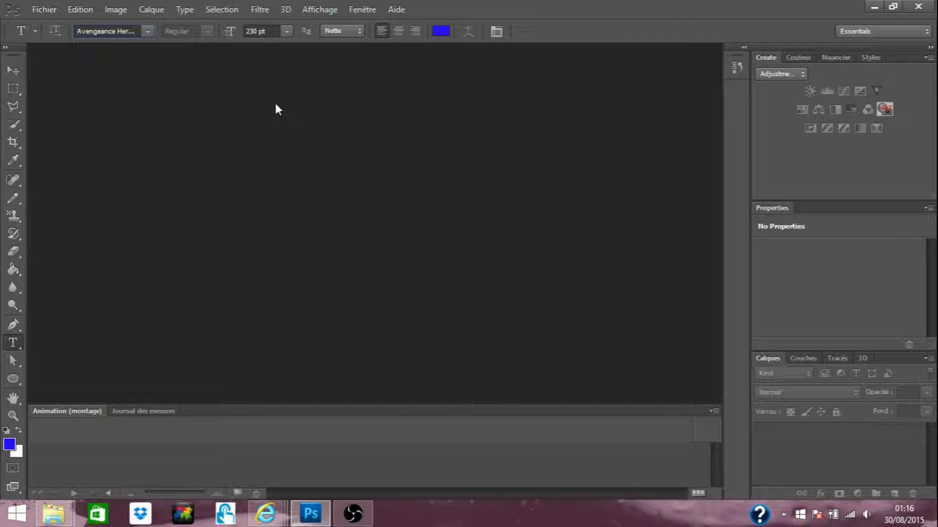
# - Create a new 1920 × 1080 pixel RGB document at 72 pixels/inch with a white background and D1/DV NTSC (0,91) pixel format
pyautogui.click(50, 9)
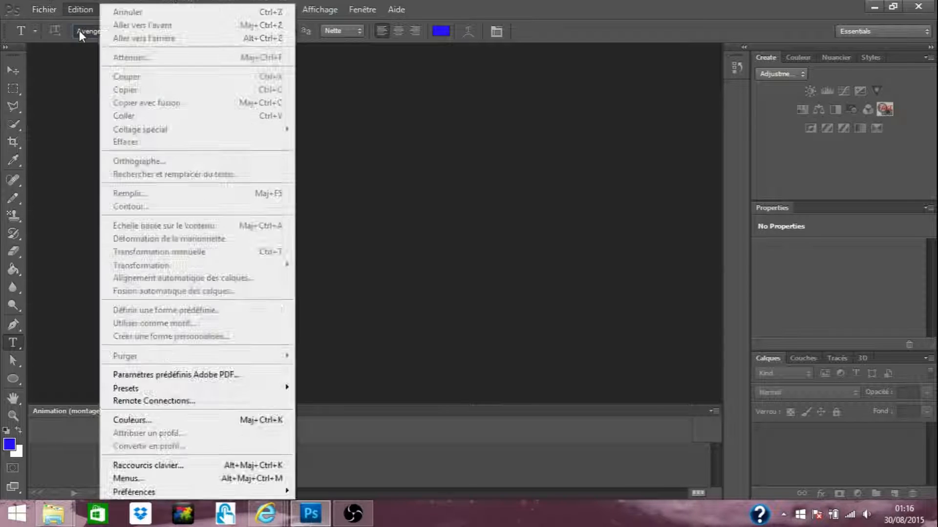
pyautogui.click(59, 24)
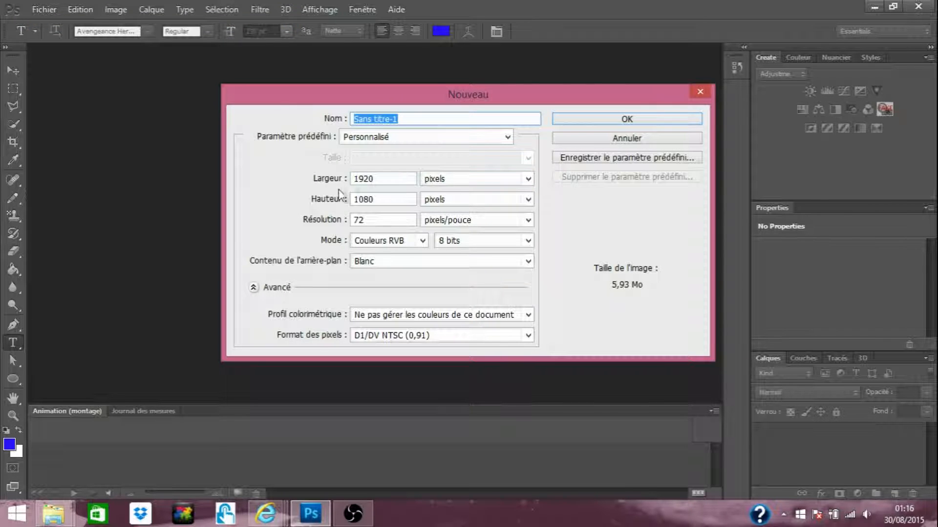
pyautogui.click(584, 118)
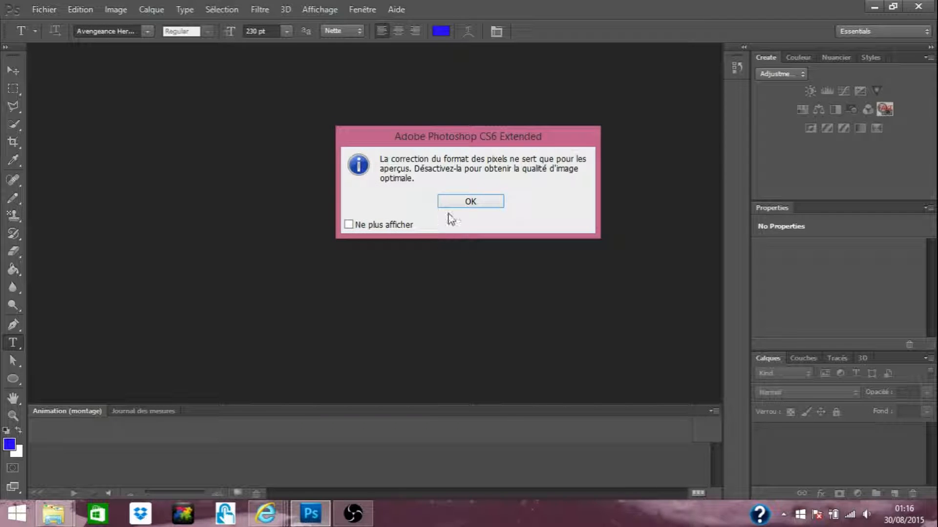
pyautogui.click(449, 203)
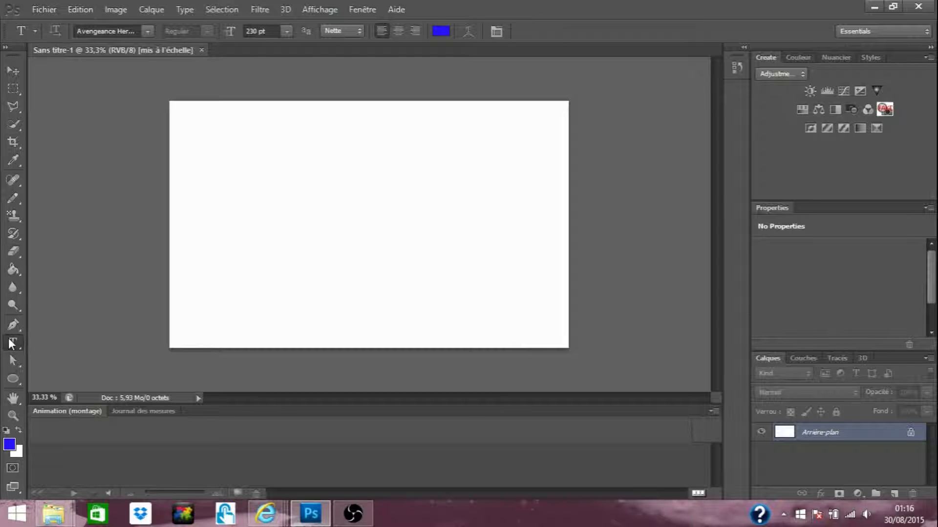
# - Add the text "LORDMAZARD" in 230 pt Avengeance Heroic Avenger on the upper half of the canvas
pyautogui.click(232, 215)
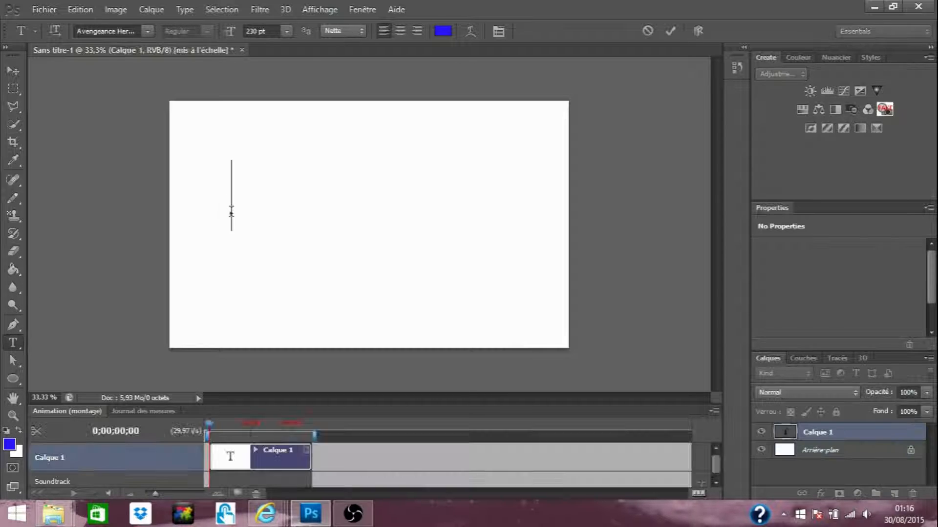
pyautogui.write('LORDMAZARD')
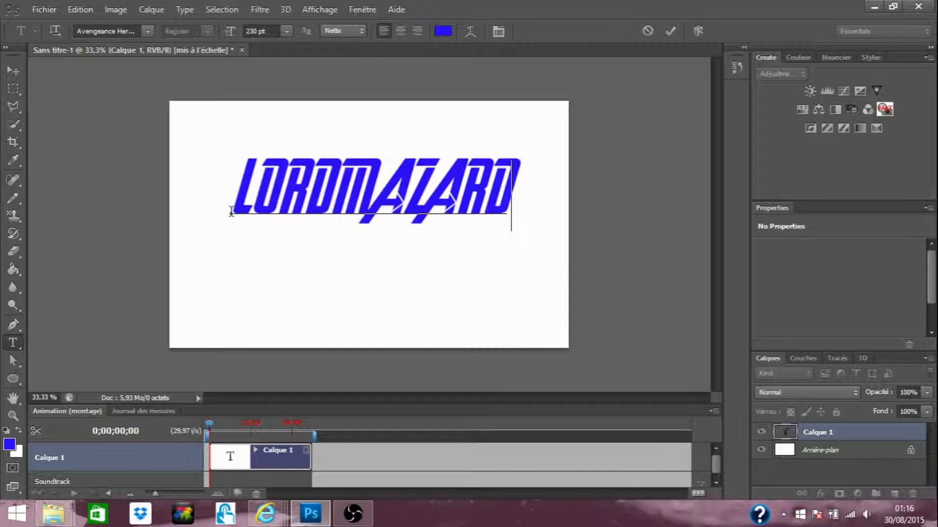
pyautogui.moveTo(527, 187); pyautogui.dragTo(221, 182)
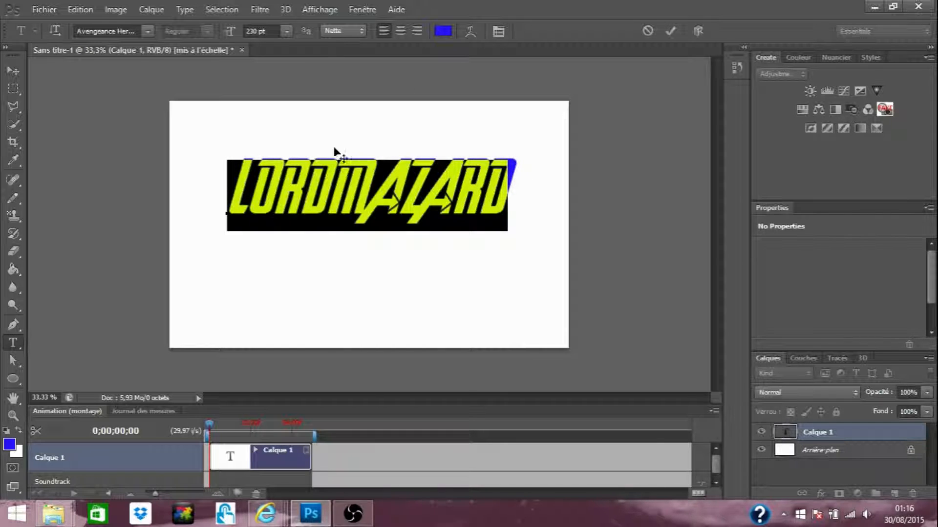
pyautogui.click(13, 88)
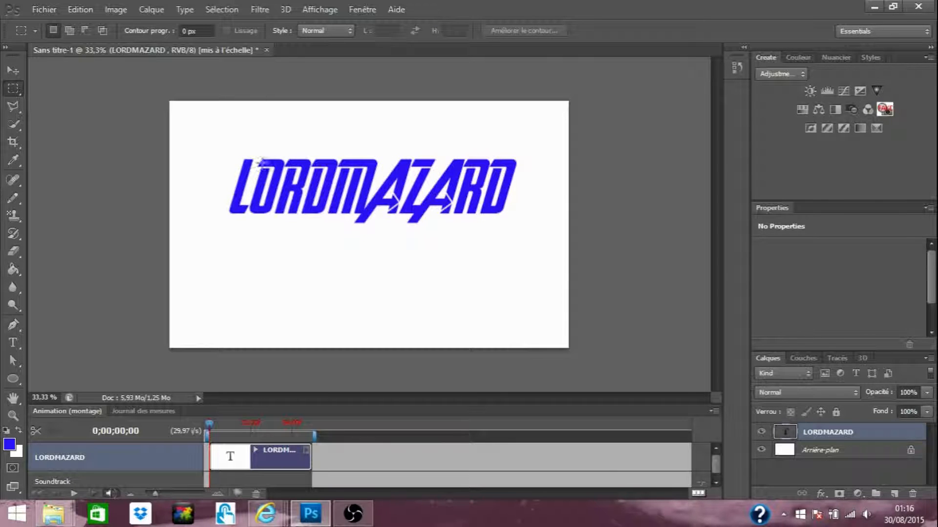
# - Change the colour of the LORDMAZARD text to near-black 050505
pyautogui.doubleClick(785, 431)
pyautogui.click(443, 30)
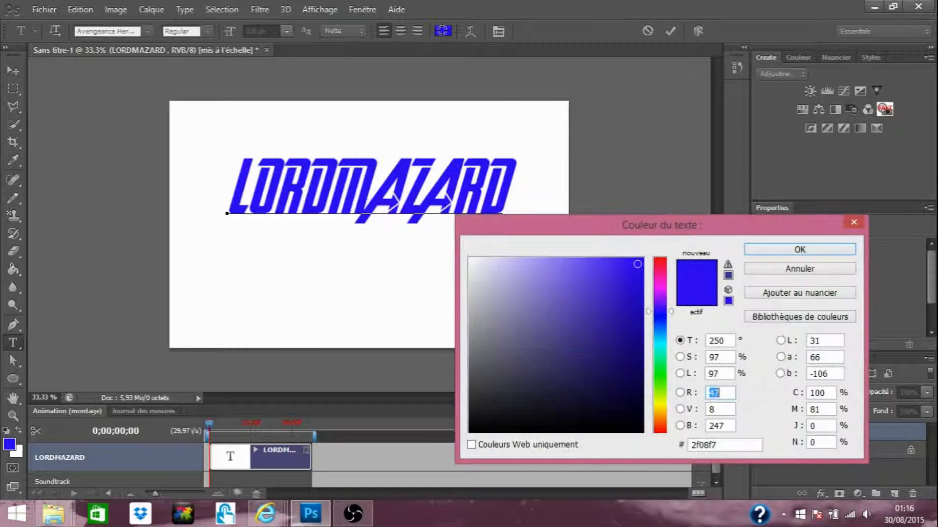
pyautogui.click(475, 430)
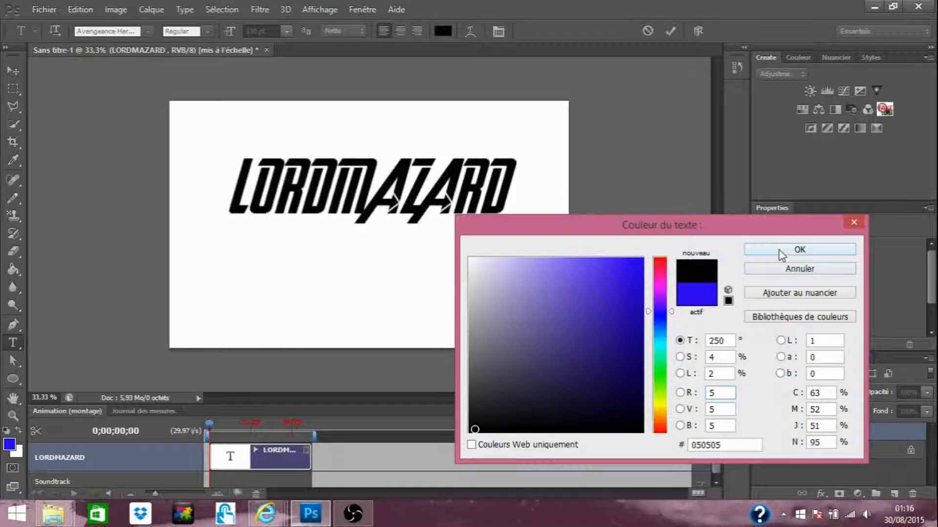
pyautogui.click(799, 250)
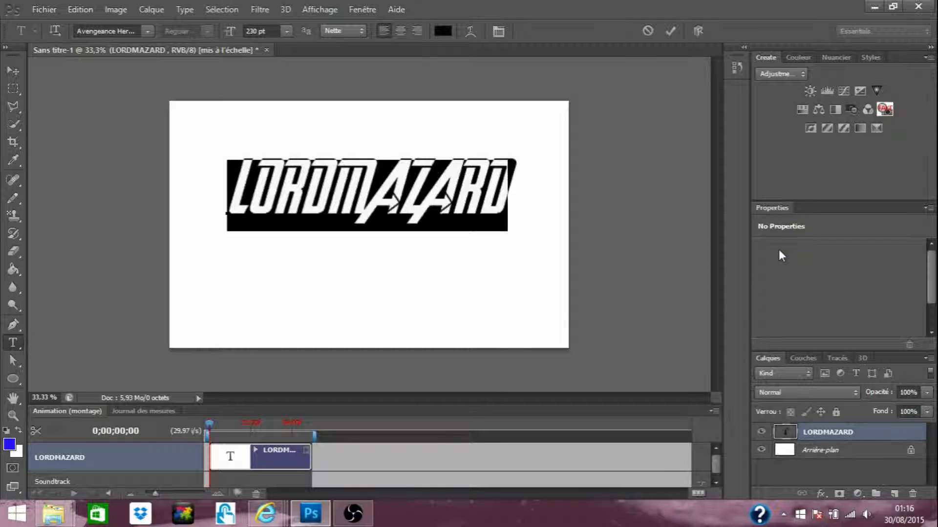
pyautogui.click(19, 93)
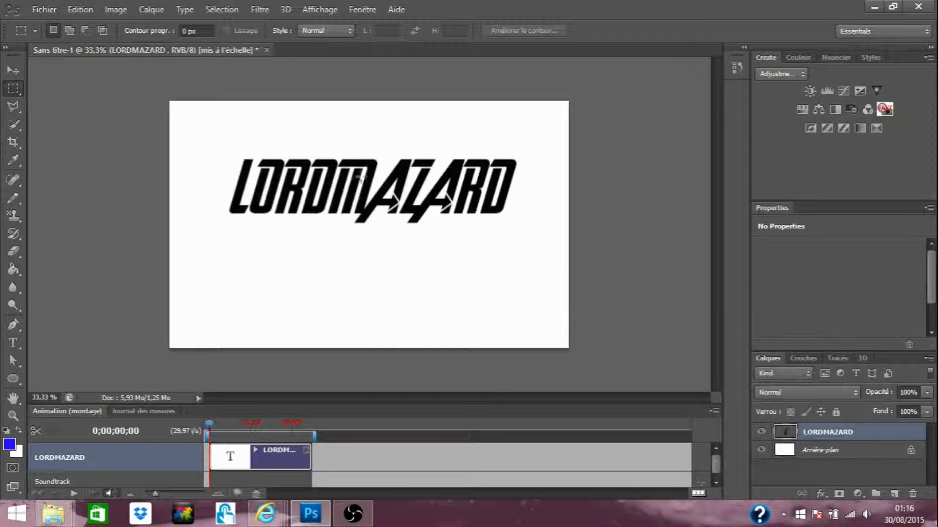
# - Move the LORDMAZARD text straight down to the vertical middle of the canvas
pyautogui.click(13, 71)
pyautogui.moveTo(327, 205); pyautogui.dragTo(327, 245)
# - Add a new empty layer above the LORDMAZARD text layer
pyautogui.click(319, 10)
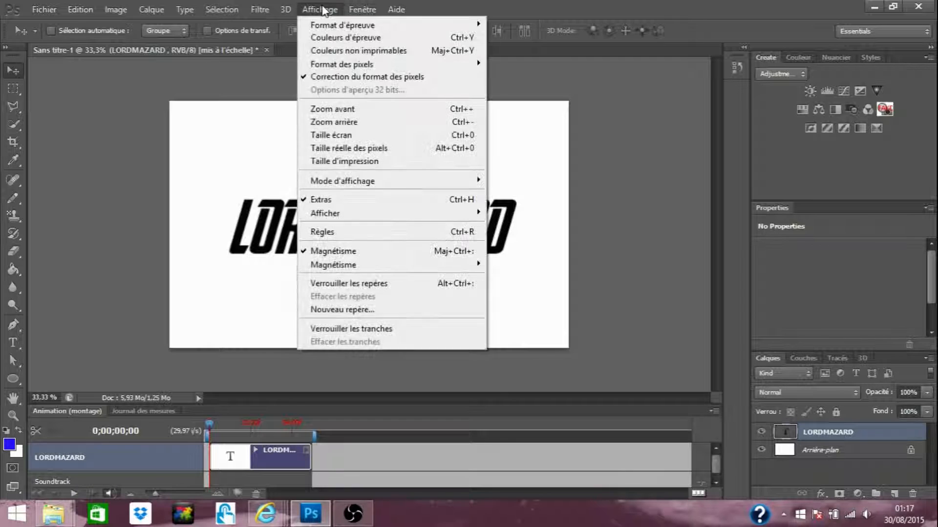
pyautogui.click(335, 122)
pyautogui.click(319, 9)
pyautogui.click(360, 111)
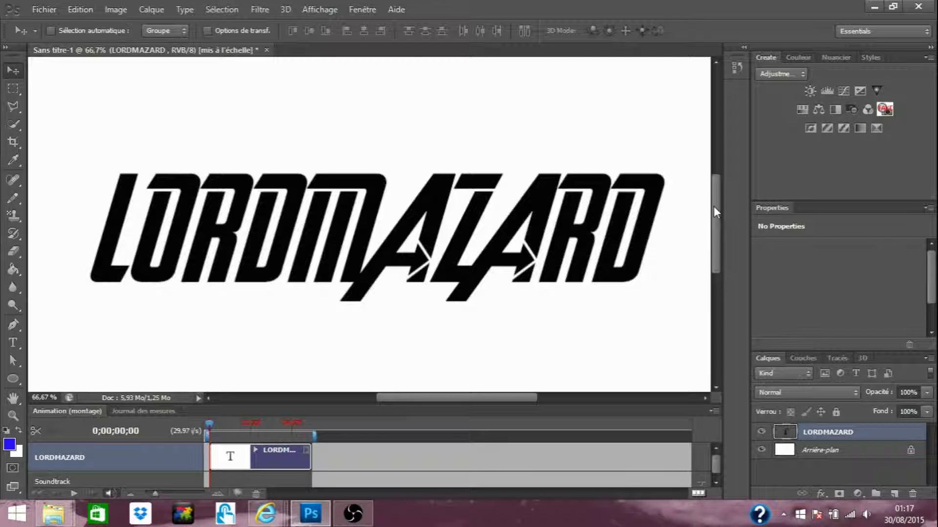
pyautogui.moveTo(713, 206)
pyautogui.mouseDown()
pyautogui.moveTo(718, 256)
pyautogui.moveTo(716, 204)
pyautogui.mouseUp()
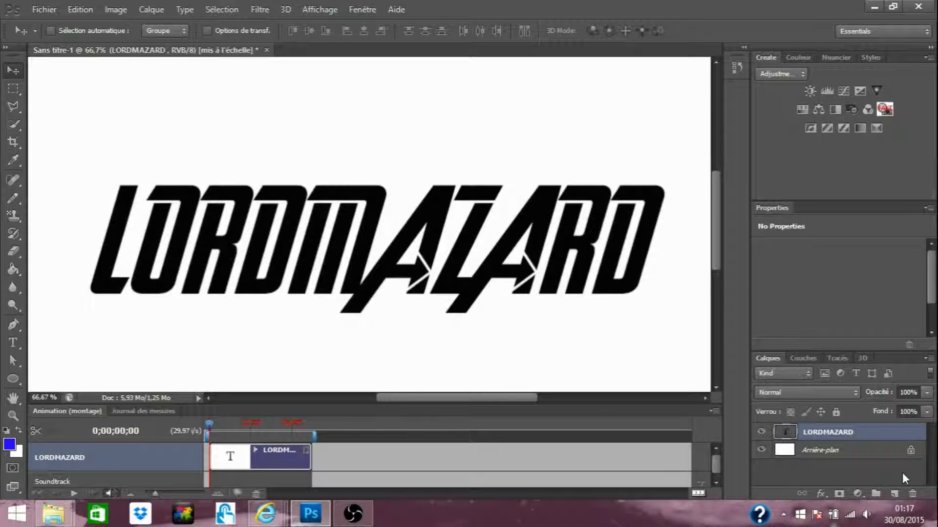
pyautogui.click(899, 495)
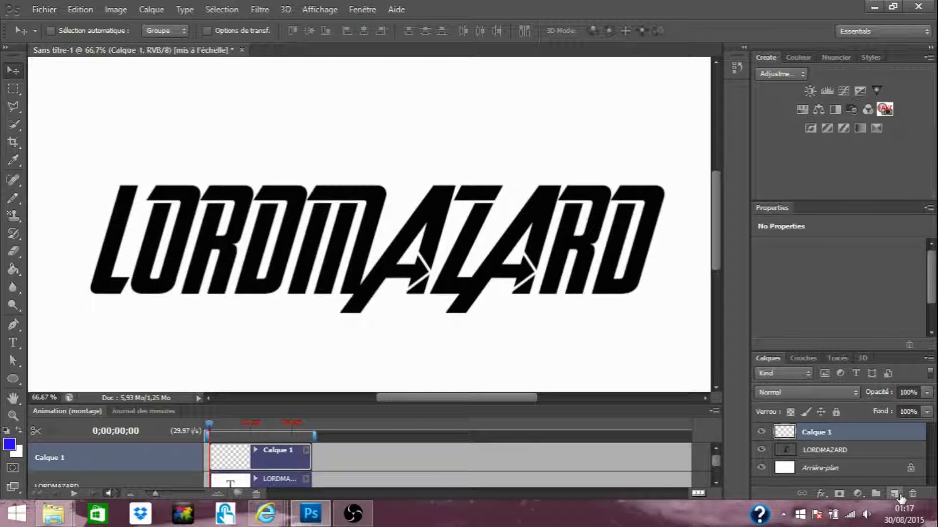
# - Temporarily hide the text and background layers to inspect the empty new layer, and show both again
pyautogui.click(761, 450)
pyautogui.click(761, 469)
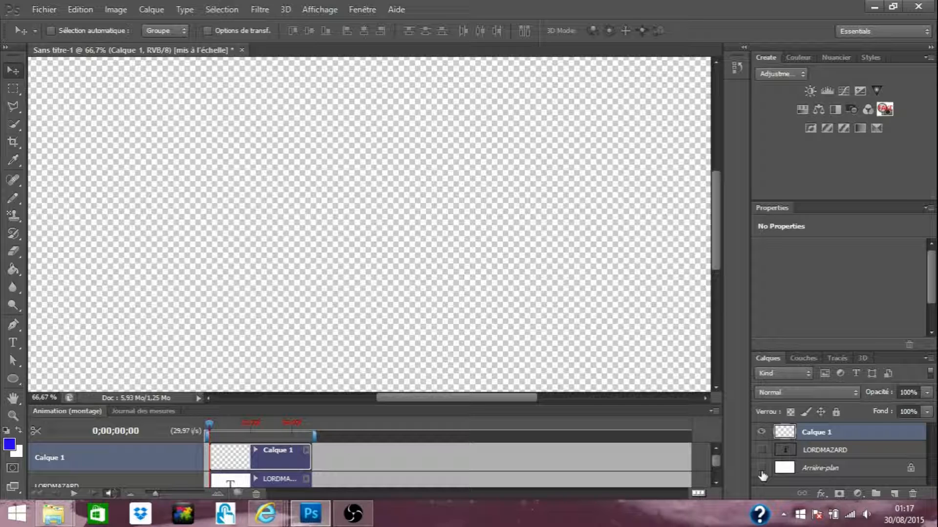
pyautogui.click(761, 469)
pyautogui.click(760, 449)
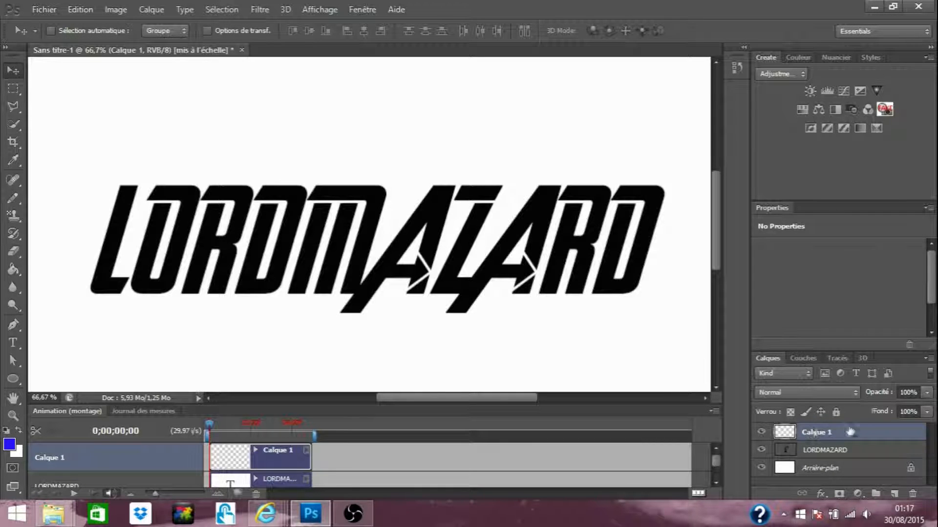
# - Outline a tiny narrow vertical bar in the blank area above the lettering with the Polygonal Lasso
pyautogui.click(13, 110)
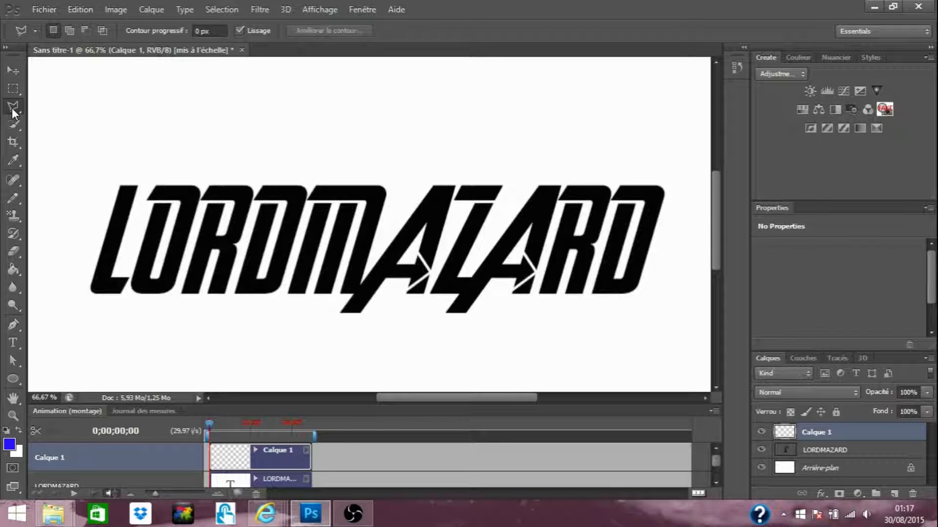
pyautogui.click(289, 92)
pyautogui.click(288, 93)
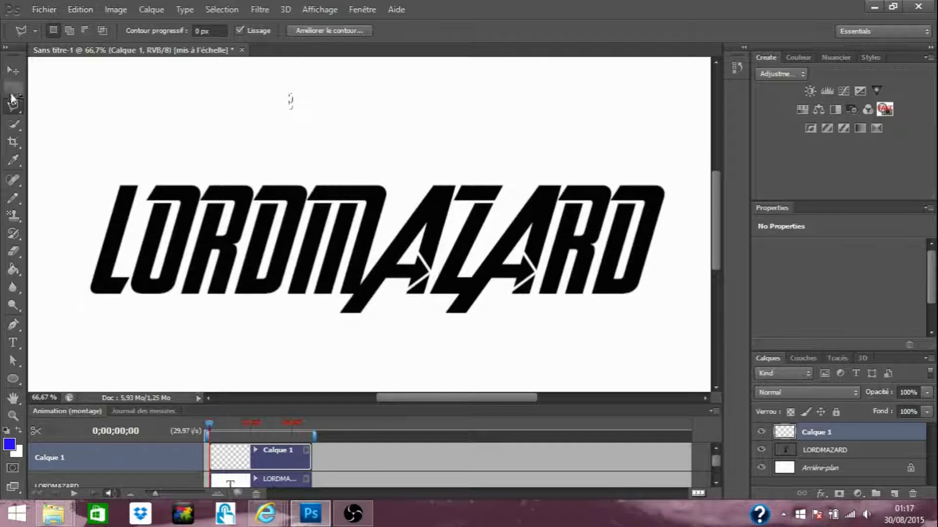
# - Set the foreground colour to medium grey, fill the vertical bar selection with the Paint Bucket and deselect it
pyautogui.click(19, 270)
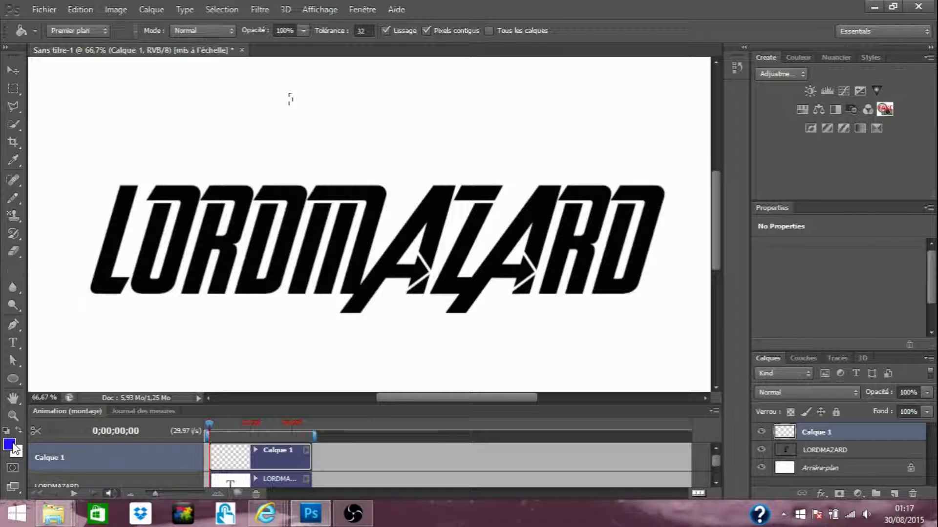
pyautogui.click(13, 445)
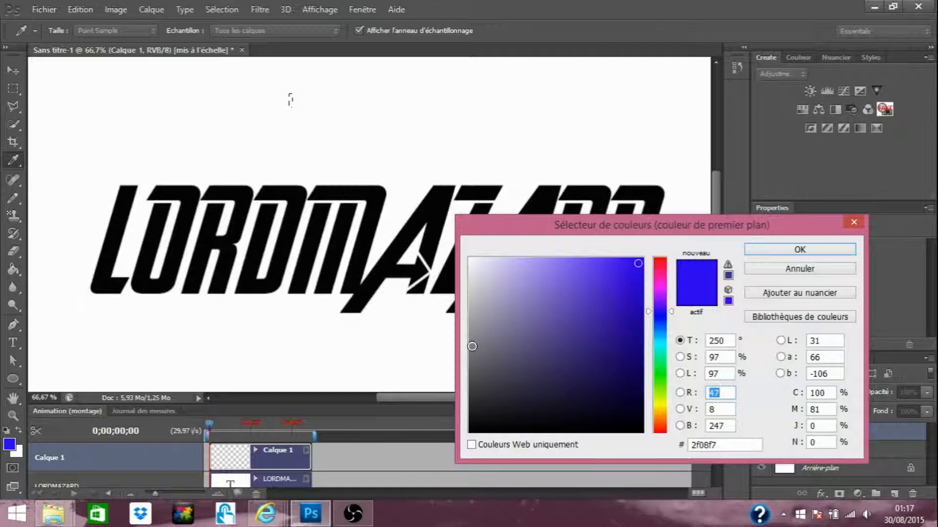
pyautogui.click(471, 346)
pyautogui.click(749, 249)
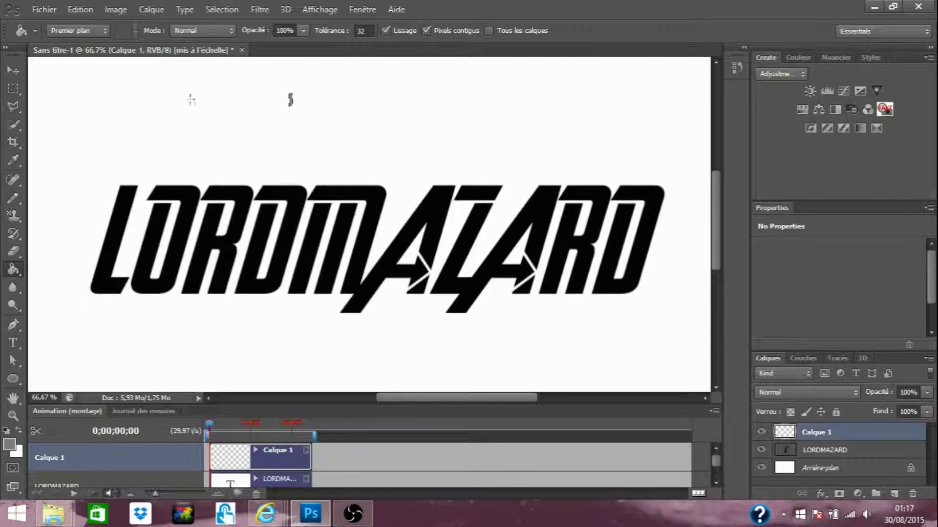
pyautogui.click(19, 89)
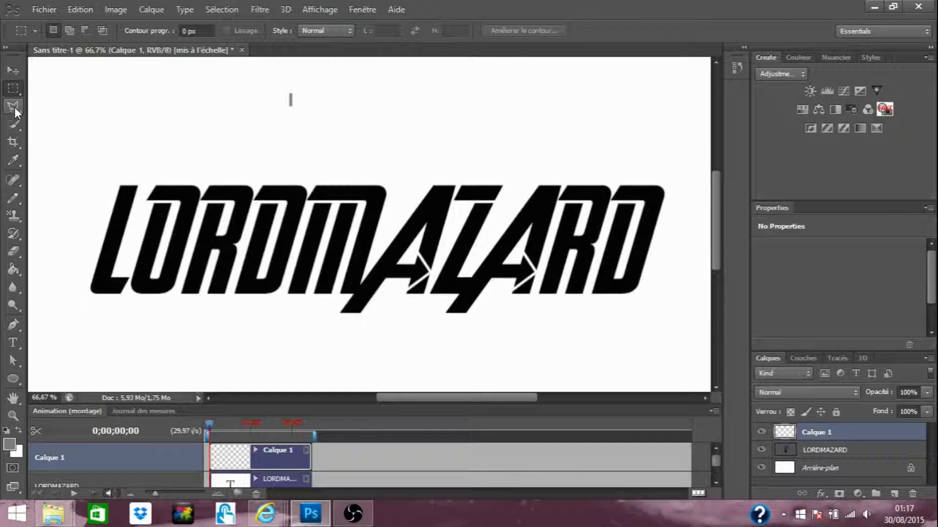
# - Outline a short horizontal bar across the grey vertical bar, fill it with grey to form a cross and deselect
pyautogui.click(12, 107)
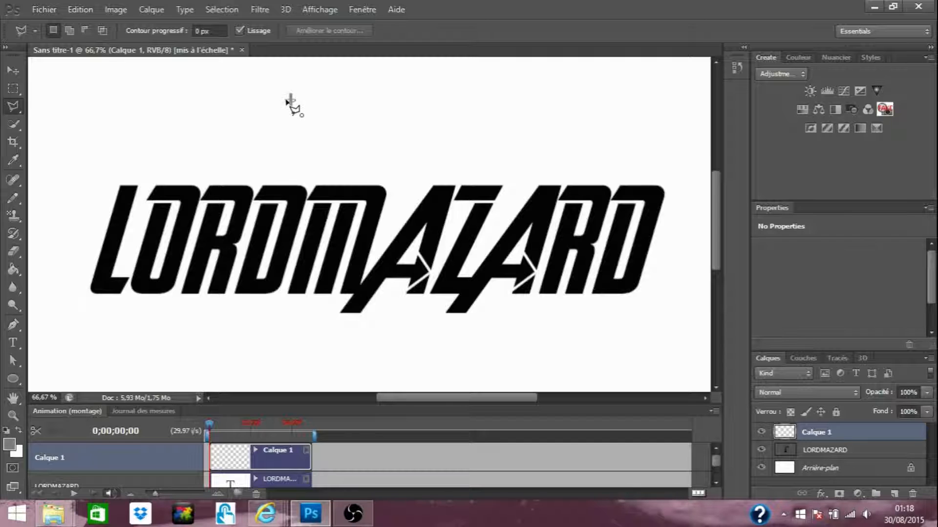
pyautogui.click(286, 101)
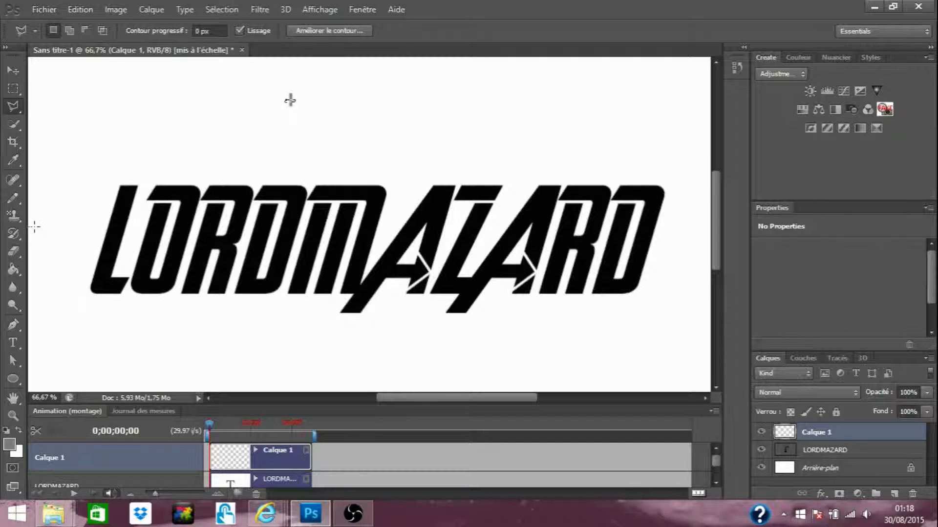
pyautogui.click(14, 269)
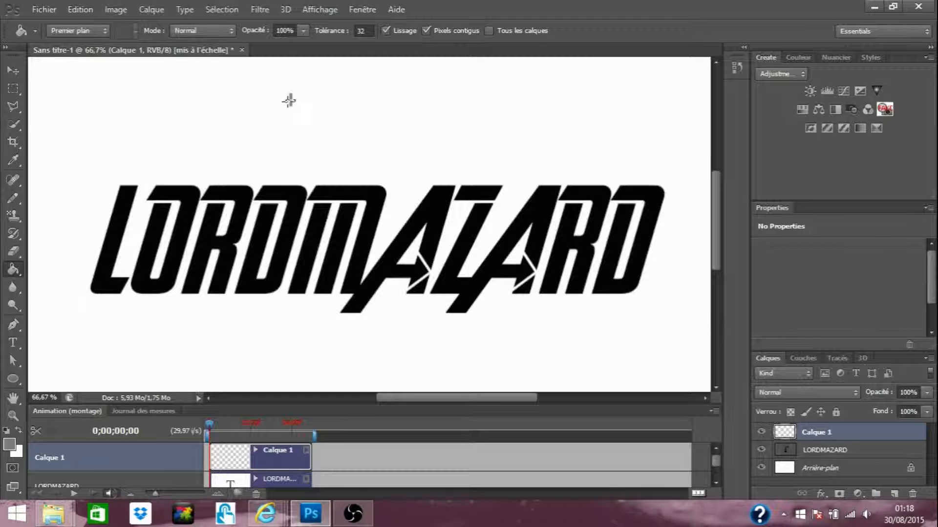
pyautogui.hotkey('ctrl', 'd')
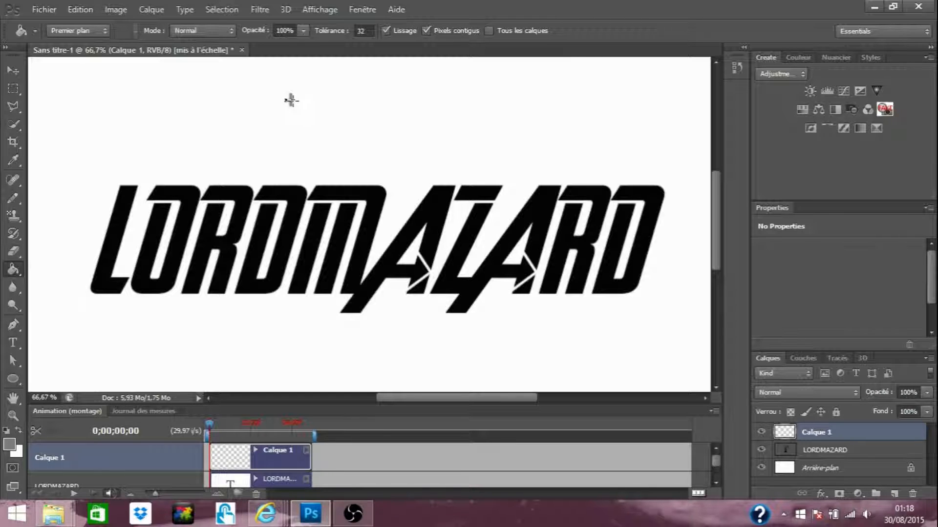
# - Examine the small grey cross above the lettering at 100% zoom
pyautogui.click(319, 9)
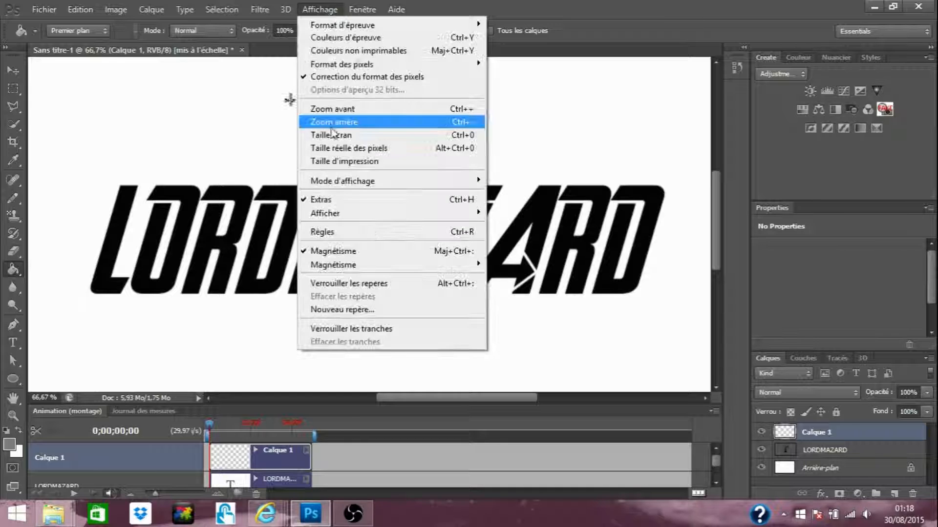
pyautogui.click(337, 105)
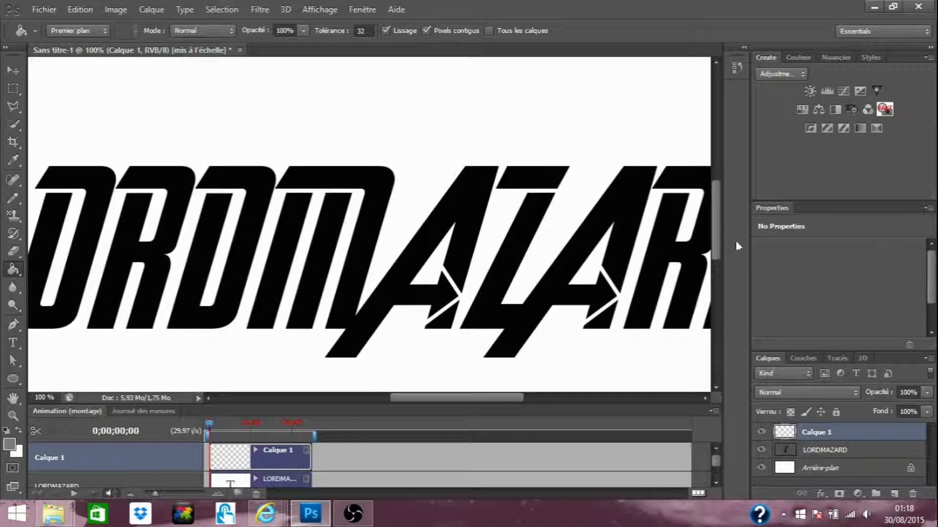
pyautogui.moveTo(719, 224); pyautogui.dragTo(718, 188)
pyautogui.click(13, 89)
pyautogui.click(200, 178)
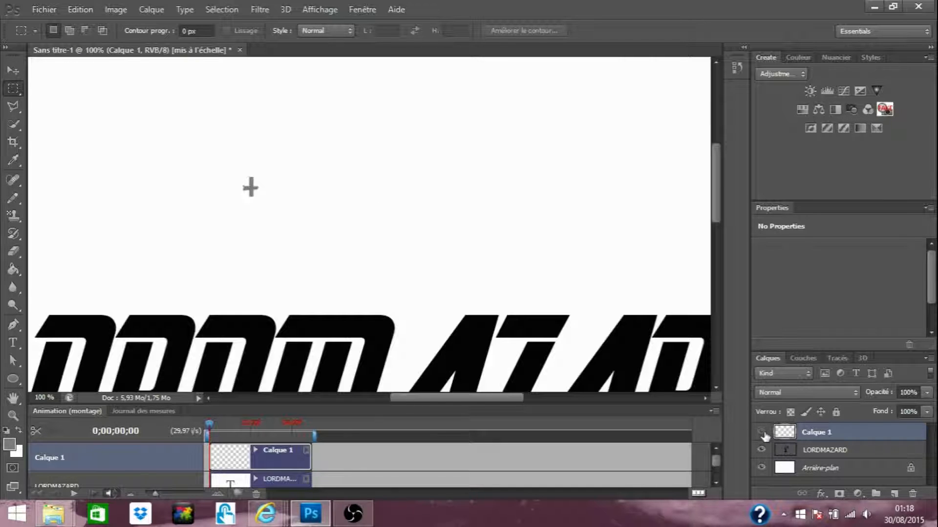
# - Delete the Calque 1 layer that holds the small grey cross
pyautogui.rightClick(811, 434)
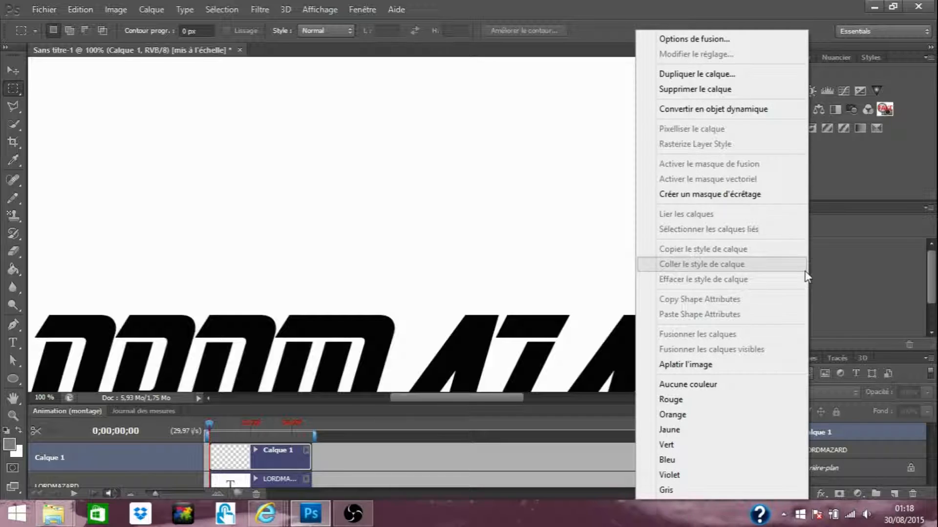
pyautogui.click(728, 90)
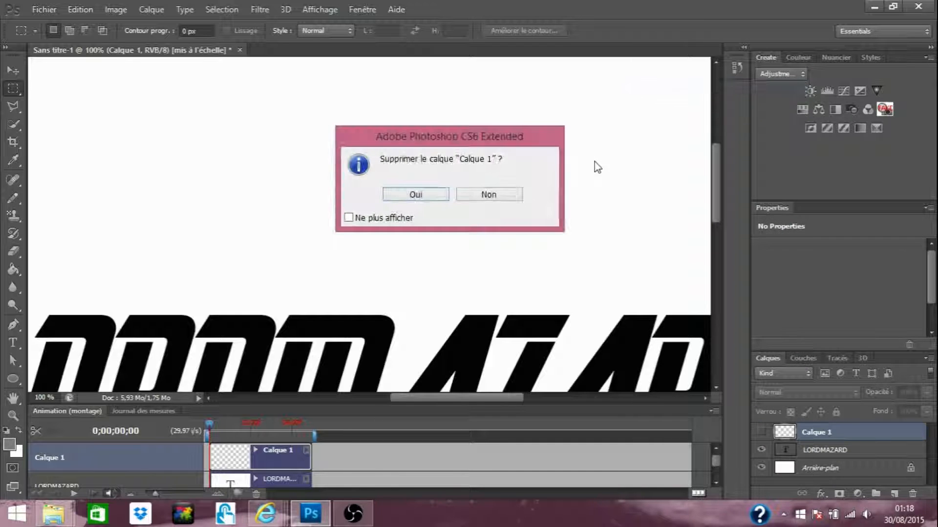
pyautogui.click(429, 193)
# - Outline a taller narrow vertical bar in the blank area above the lettering with the Polygonal Lasso
pyautogui.click(13, 106)
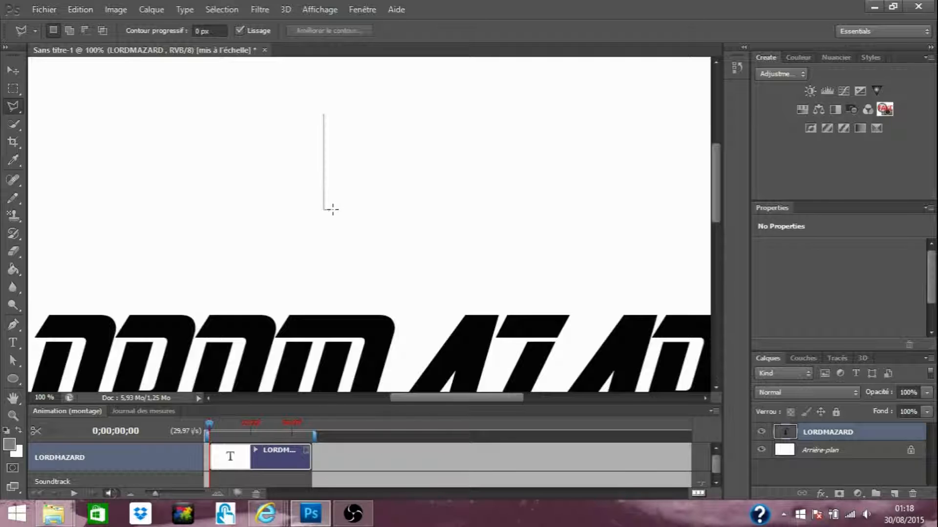
pyautogui.click(333, 210)
pyautogui.click(328, 122)
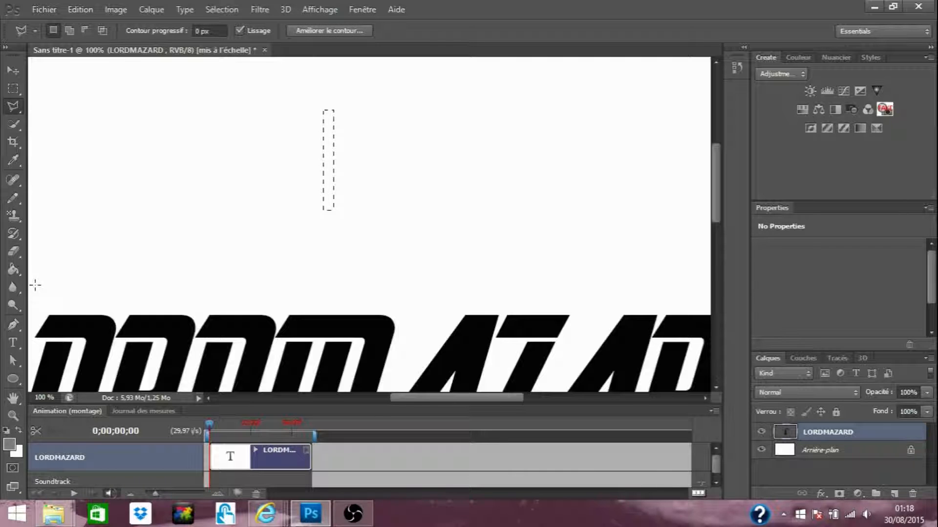
# - Apply the Paint Bucket to the bar selection on the LORDMAZARD text layer and accept rasterizing the text
pyautogui.click(14, 272)
pyautogui.click(329, 185)
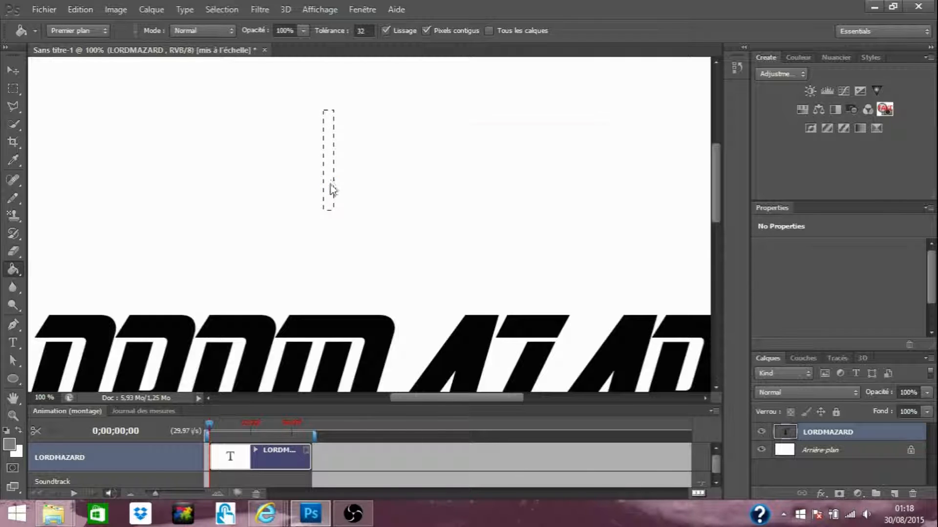
pyautogui.click(415, 200)
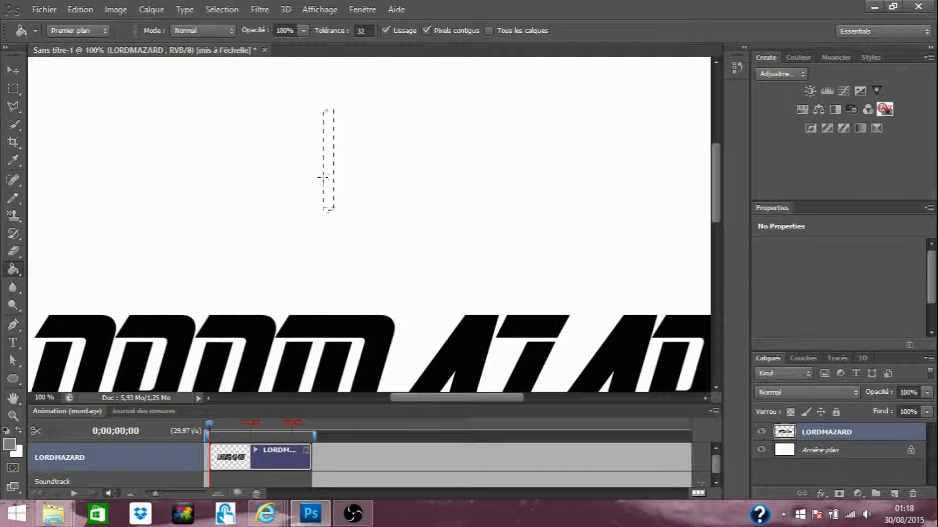
# - Add a new layer above the lettering and fill the vertical bar selection with grey
pyautogui.click(894, 494)
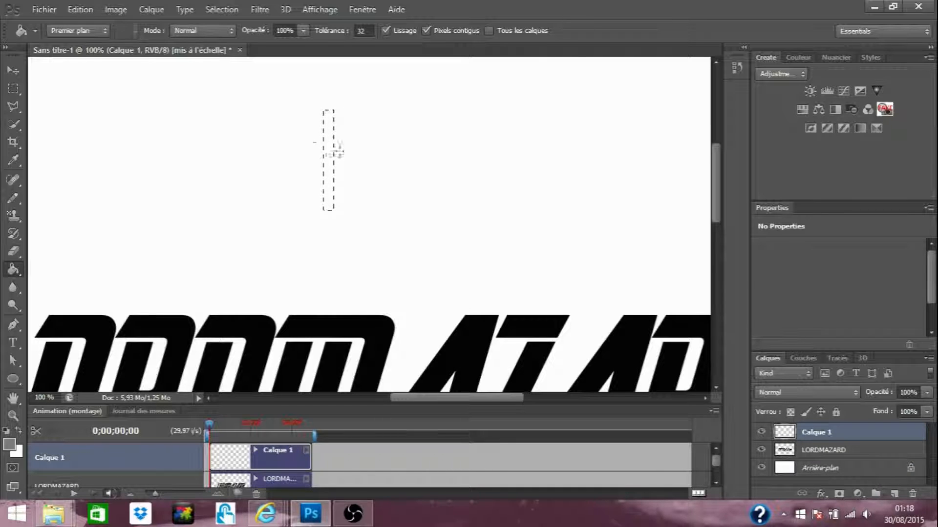
pyautogui.click(324, 150)
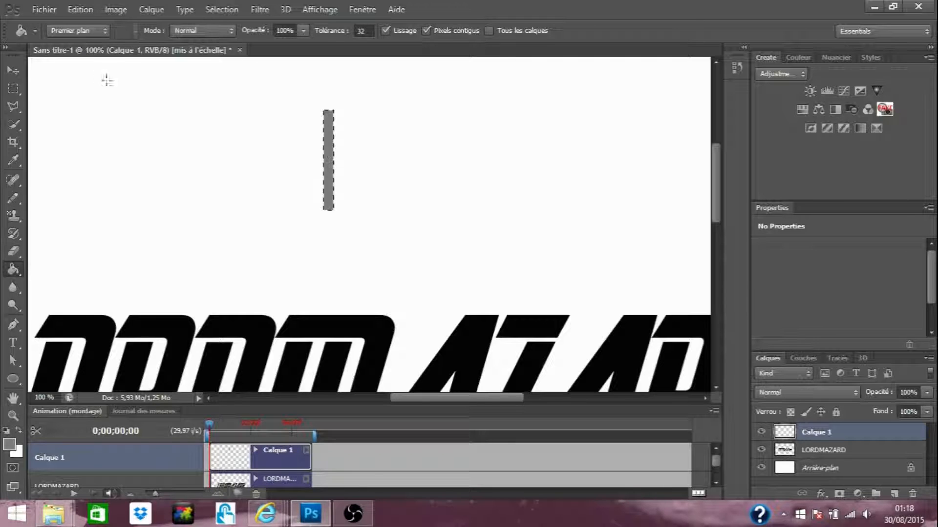
# - Outline a horizontal bar across the grey vertical bar and fill both halves with grey to form a cross
pyautogui.click(20, 103)
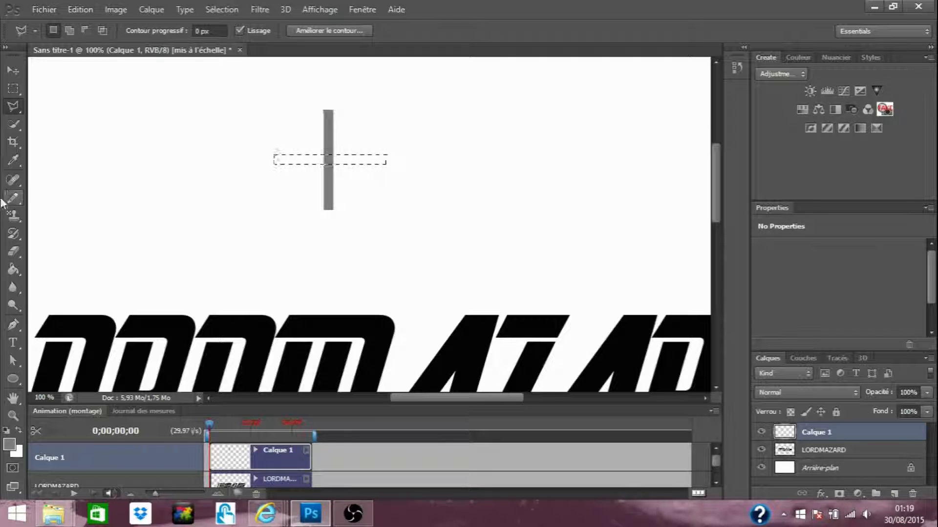
pyautogui.click(14, 269)
pyautogui.click(308, 157)
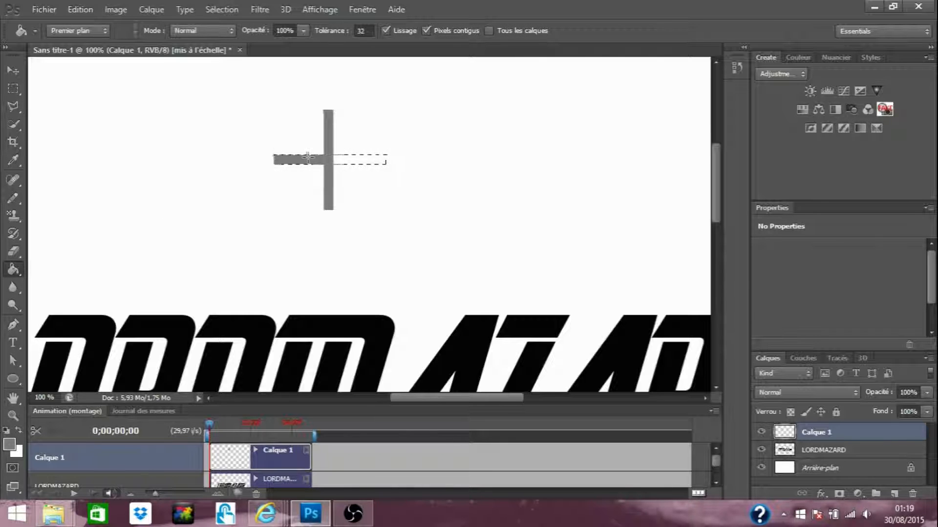
pyautogui.click(344, 160)
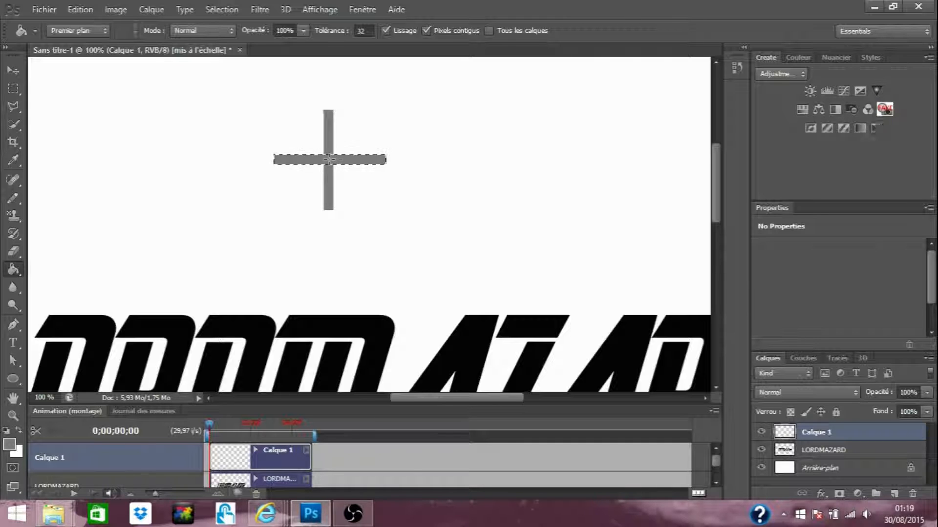
# - Enclose the whole grey cross in a rectangular marquee selection
pyautogui.click(307, 10)
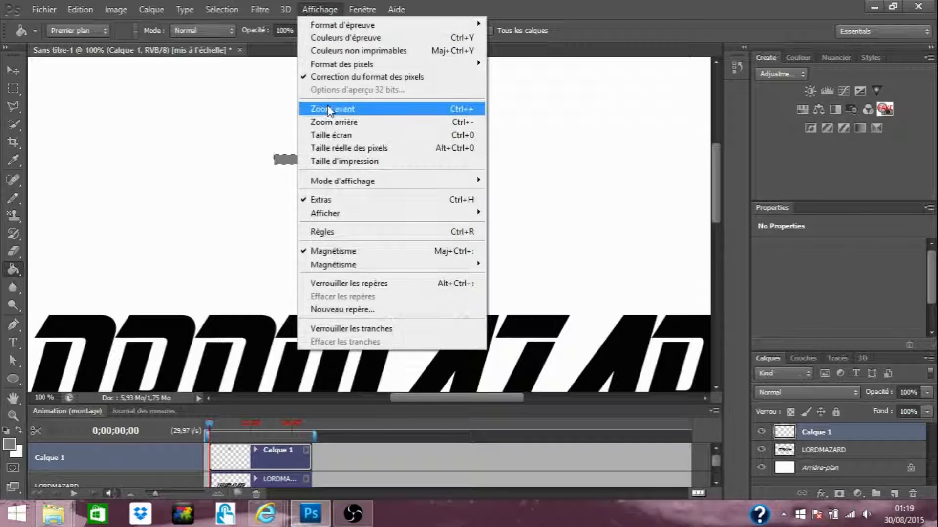
pyautogui.click(327, 121)
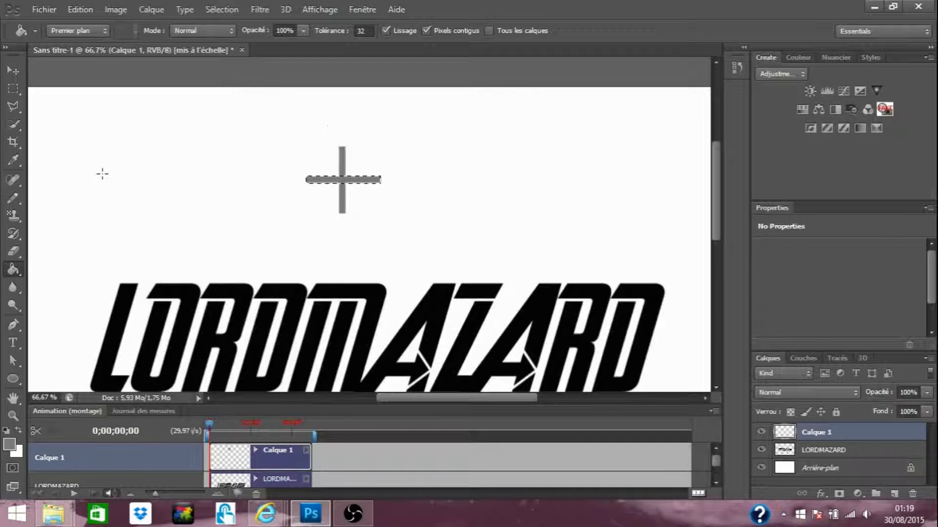
pyautogui.click(20, 85)
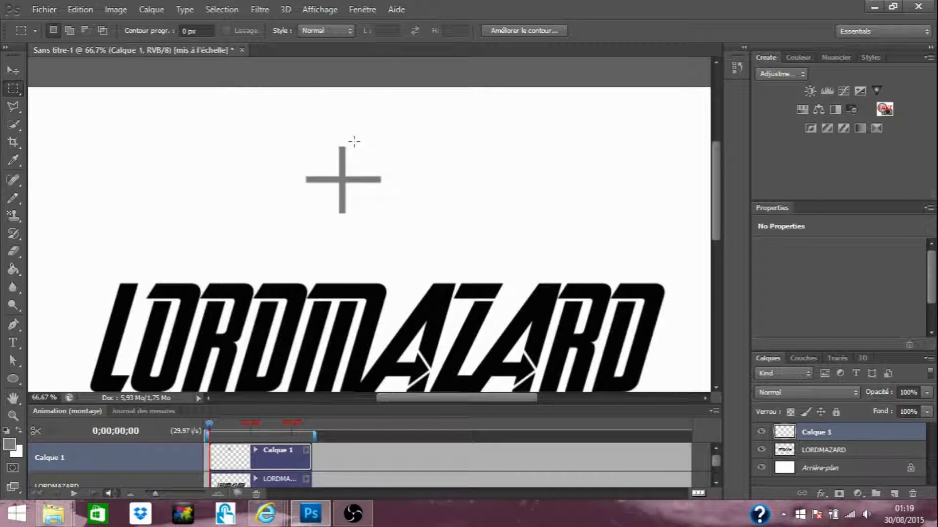
pyautogui.moveTo(284, 131); pyautogui.dragTo(398, 244)
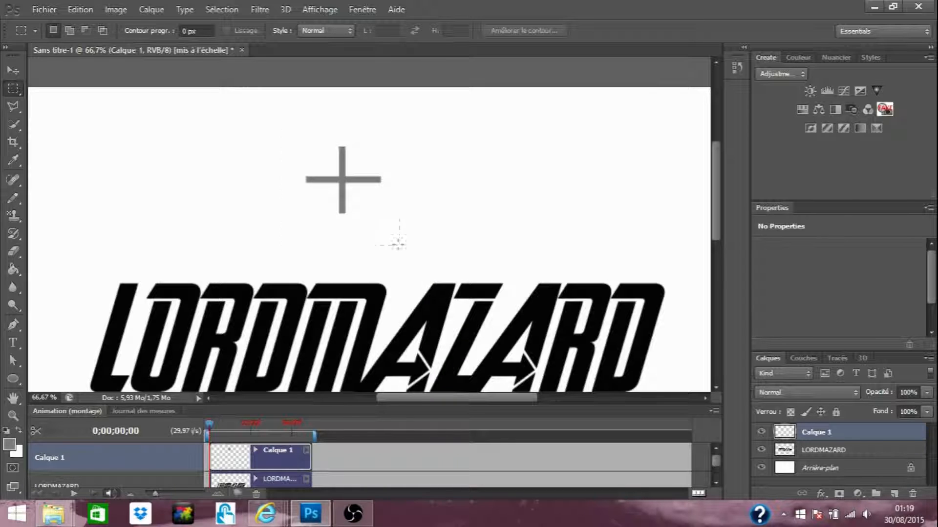
# - Enable the Bevel and Emboss, Satin and Stroke layer effects on the cross layer, Calque 1
pyautogui.doubleClick(908, 435)
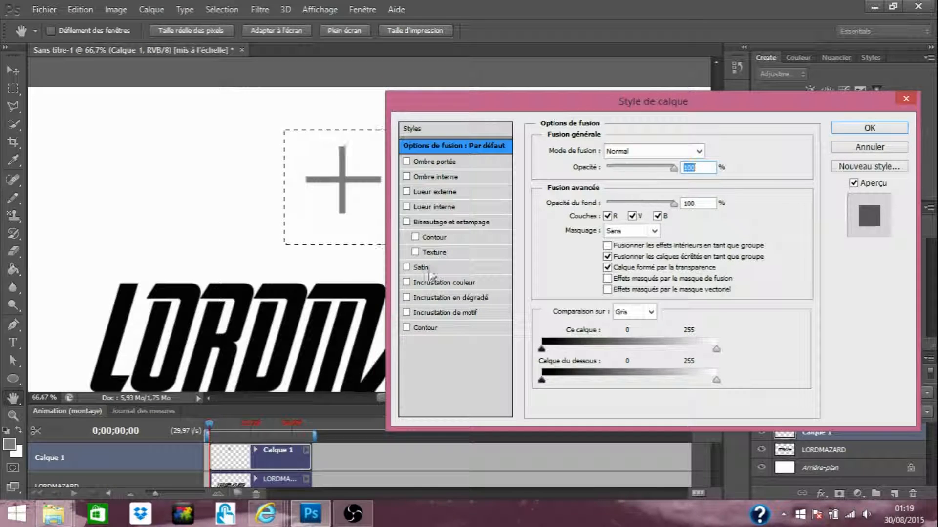
pyautogui.click(406, 221)
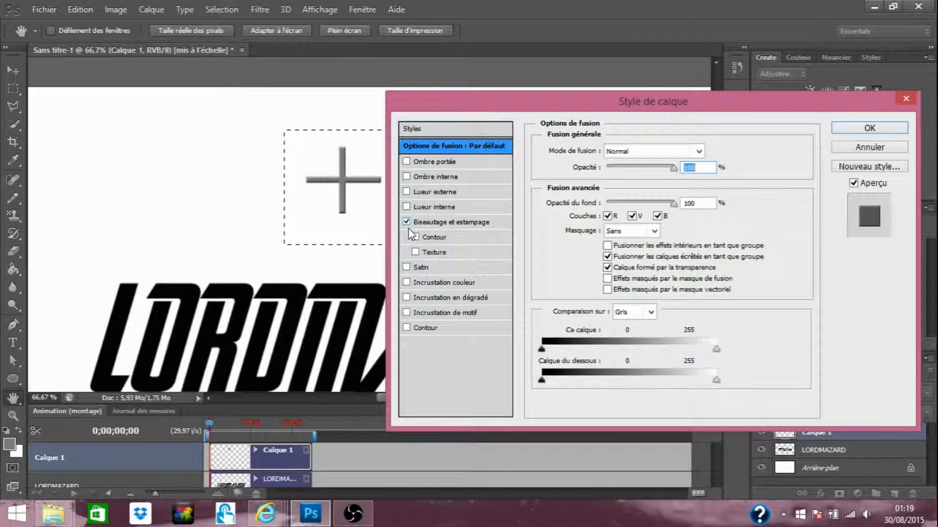
pyautogui.click(406, 267)
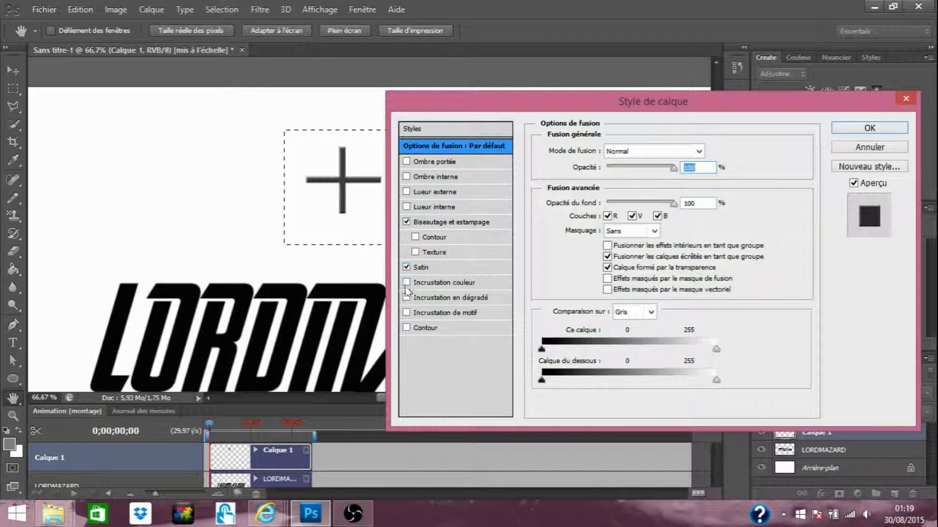
pyautogui.click(407, 328)
# - Change the cross layer's stroke colour to near-white and apply the layer style
pyautogui.click(459, 327)
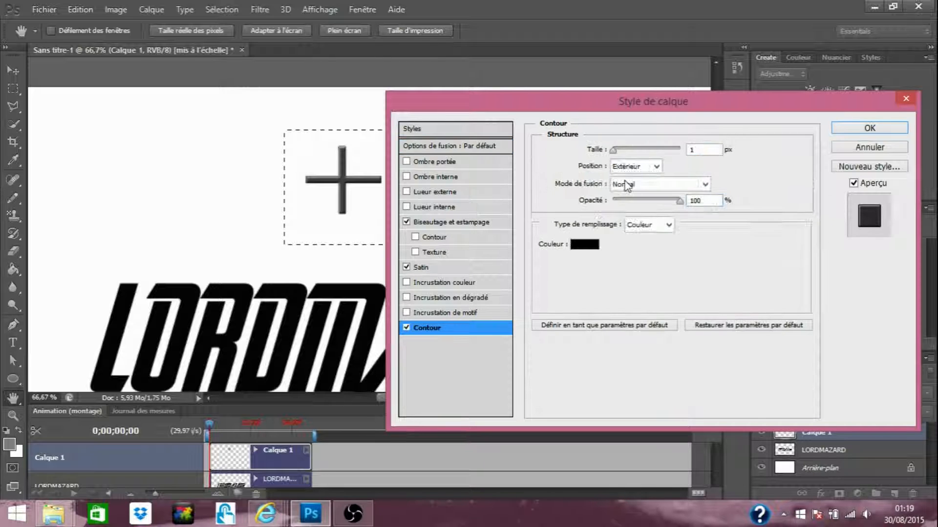
pyautogui.click(584, 244)
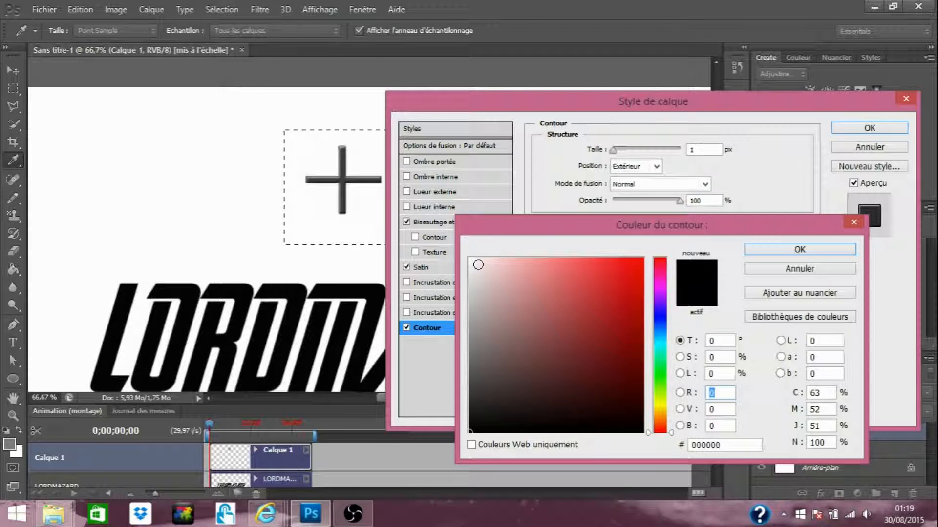
pyautogui.click(473, 263)
pyautogui.click(799, 250)
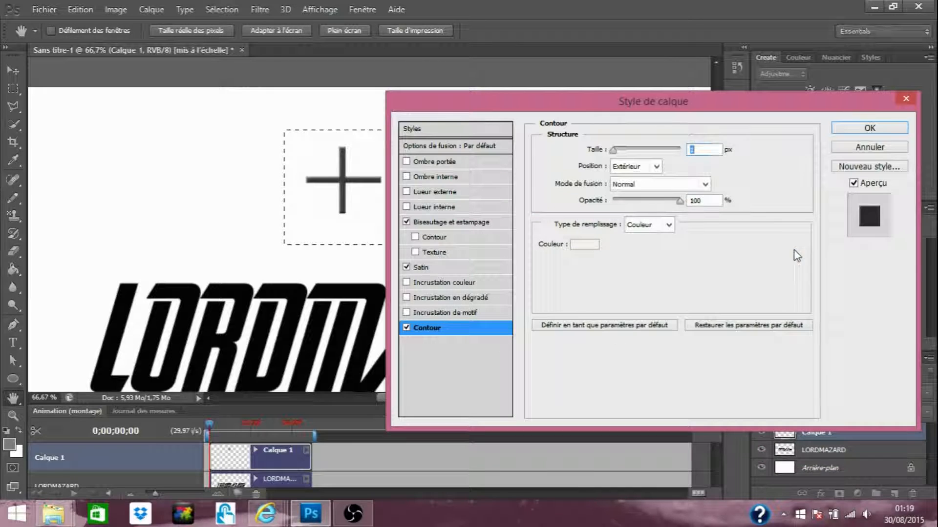
pyautogui.click(879, 128)
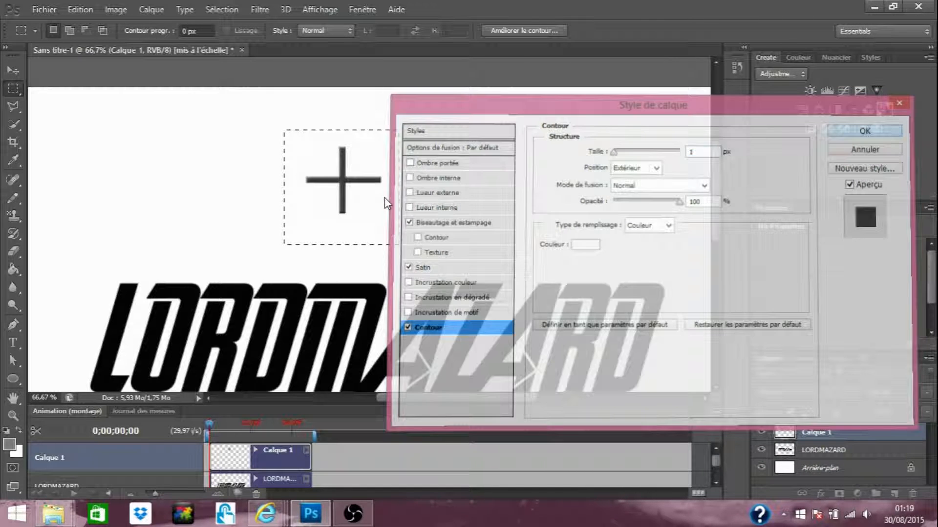
# - Free-transform the cross to about 37.45% width and 36.90% height, rotate it about 45° into an X, and apply
pyautogui.rightClick(308, 168)
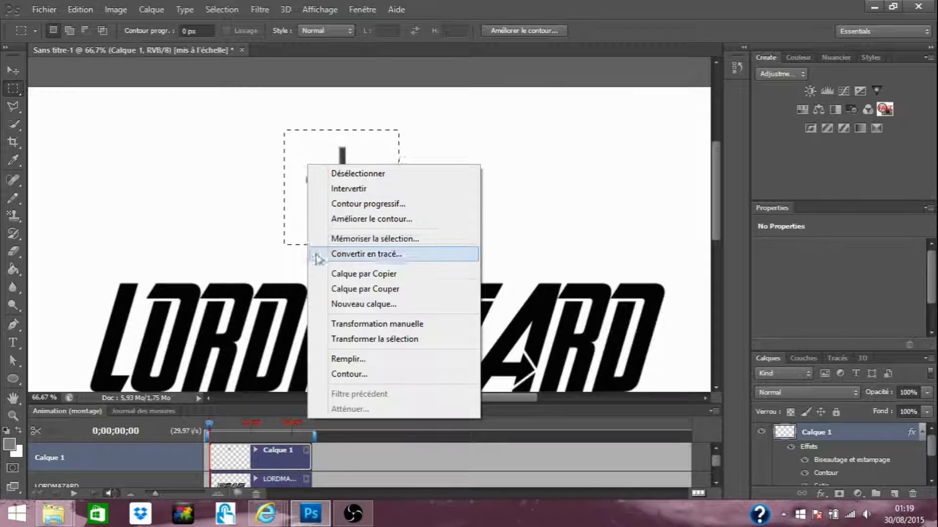
pyautogui.click(380, 325)
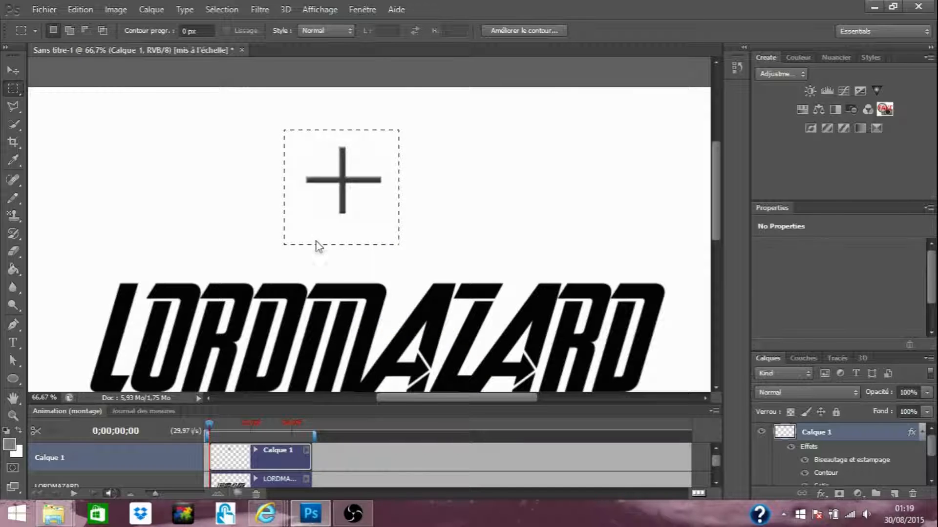
pyautogui.moveTo(290, 238); pyautogui.dragTo(356, 173)
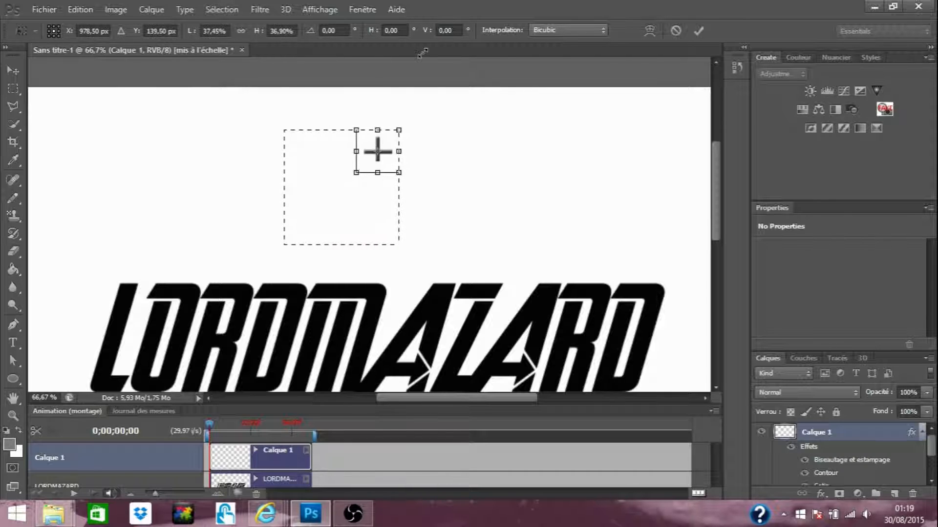
pyautogui.moveTo(381, 99); pyautogui.dragTo(420, 111)
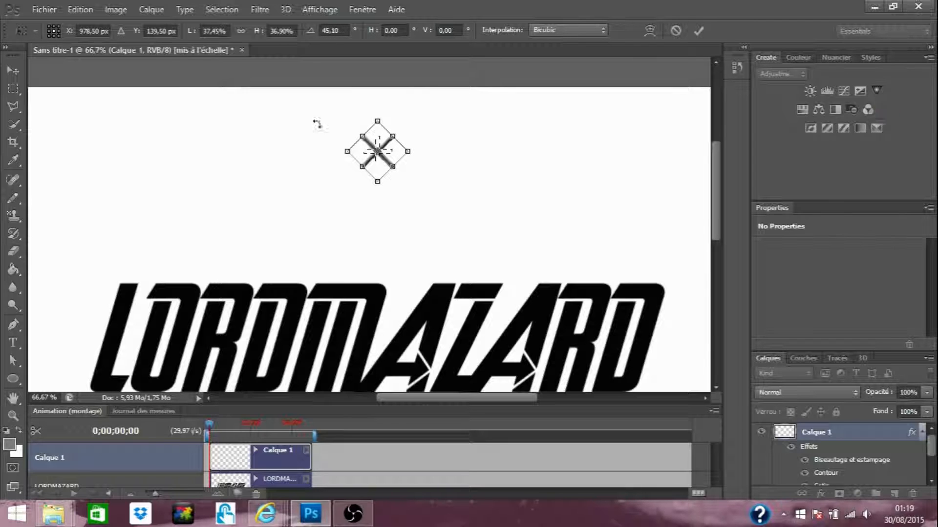
pyautogui.click(13, 88)
pyautogui.click(426, 194)
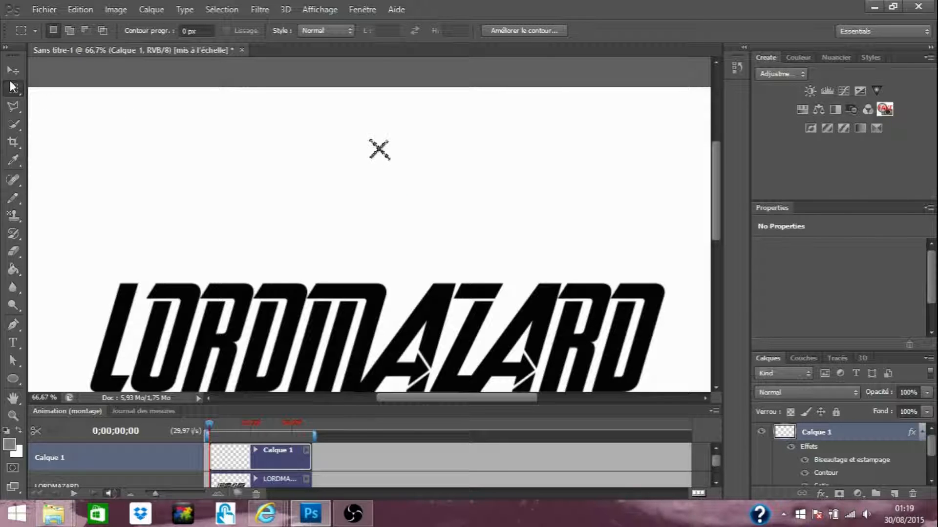
# - Select the X with a rectangular marquee, shrink it to about 35.65% width and 37% height, and apply the transformation
pyautogui.moveTo(353, 127); pyautogui.dragTo(398, 169)
pyautogui.rightClick(379, 152)
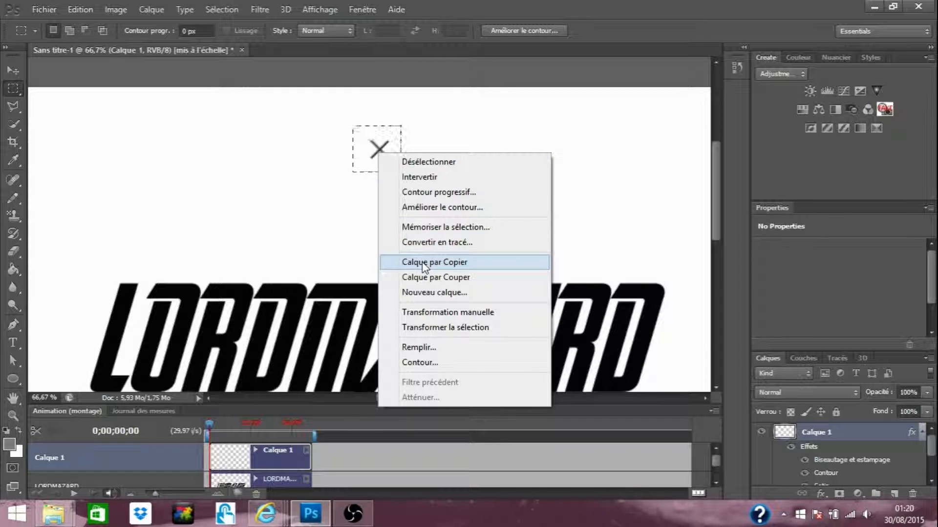
pyautogui.click(439, 315)
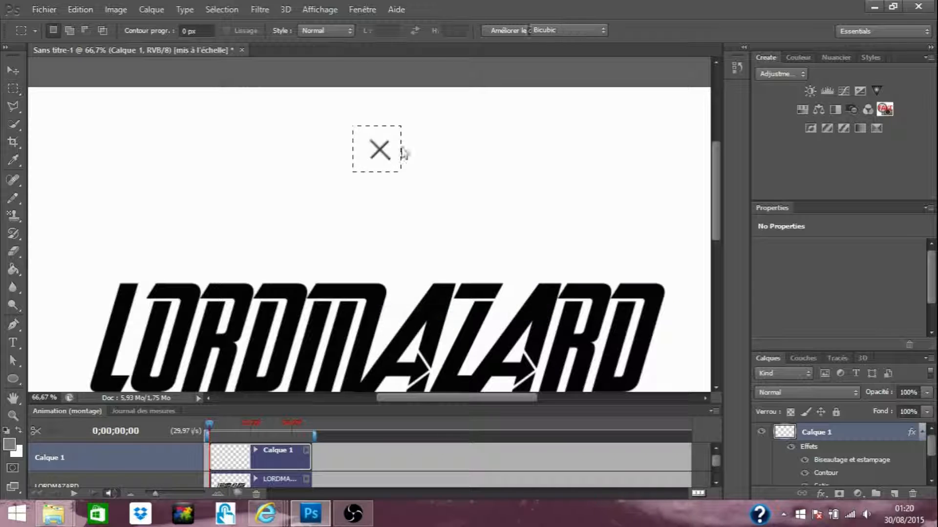
pyautogui.moveTo(355, 172); pyautogui.dragTo(388, 145)
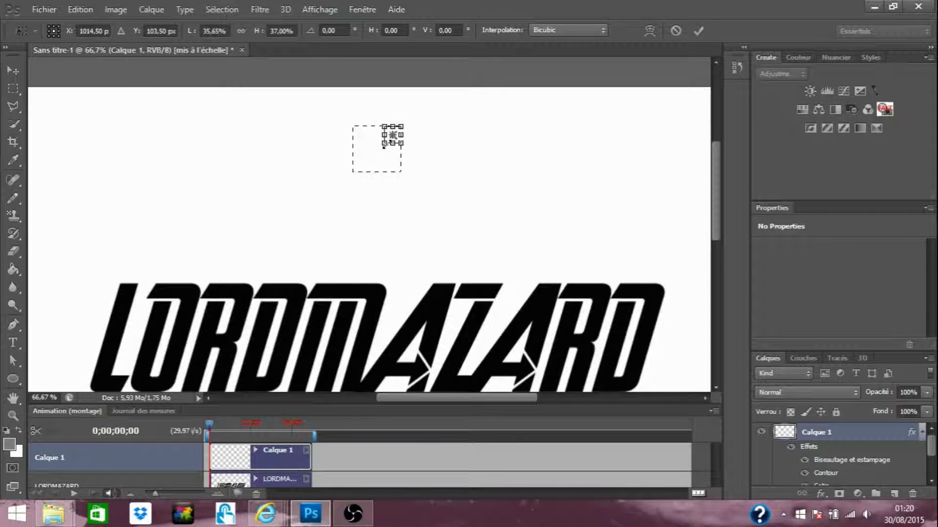
pyautogui.click(15, 83)
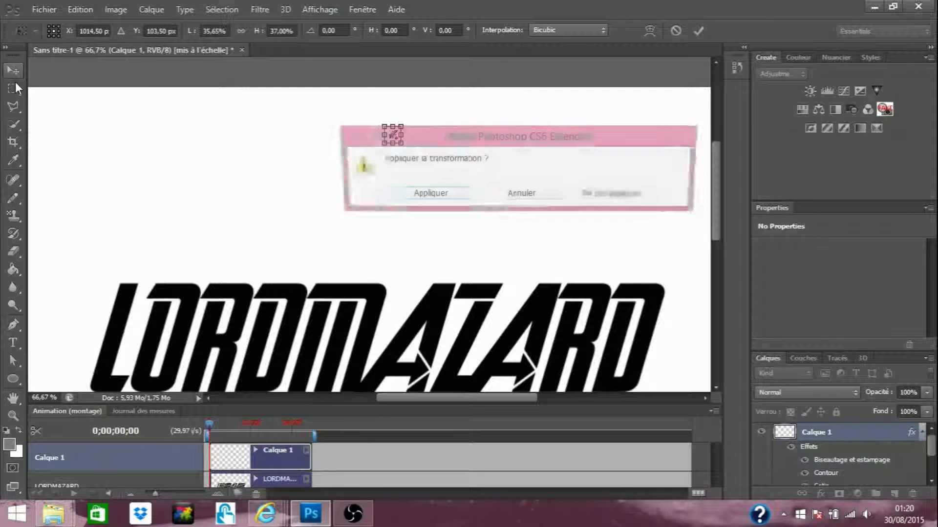
pyautogui.click(413, 193)
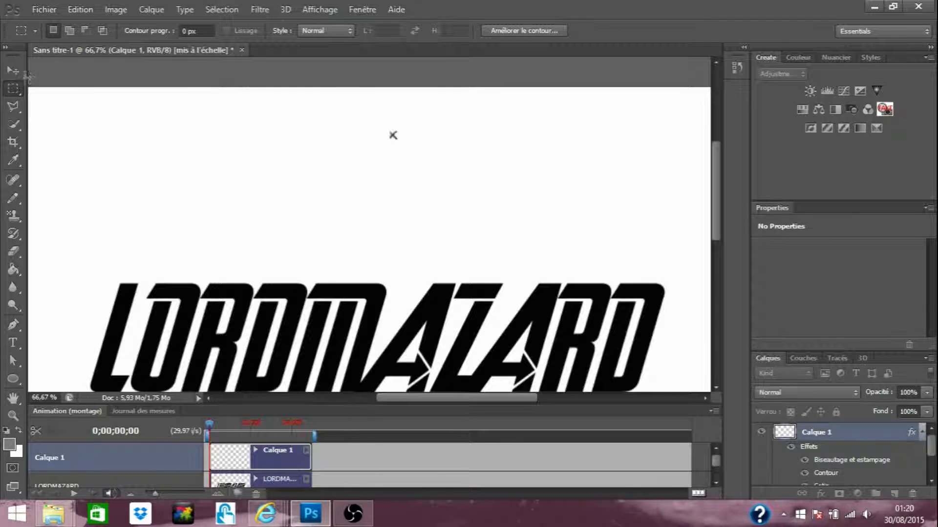
# - Move the small X onto the upper corner of the letter M where it meets the first A
pyautogui.press('v')
pyautogui.moveTo(393, 135); pyautogui.dragTo(375, 295)
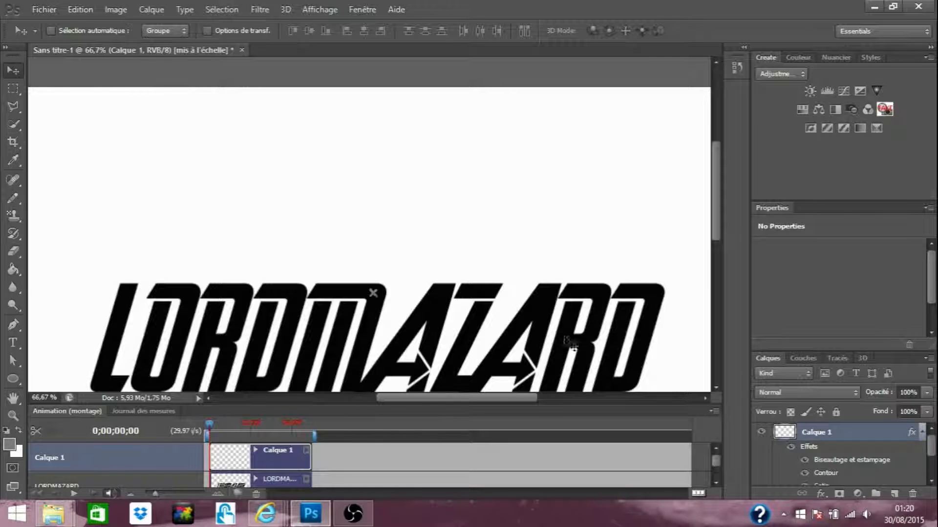
# - Select the small X on the M with a rectangular marquee and copy it onto three new layers
pyautogui.click(13, 88)
pyautogui.moveTo(359, 277); pyautogui.dragTo(386, 310)
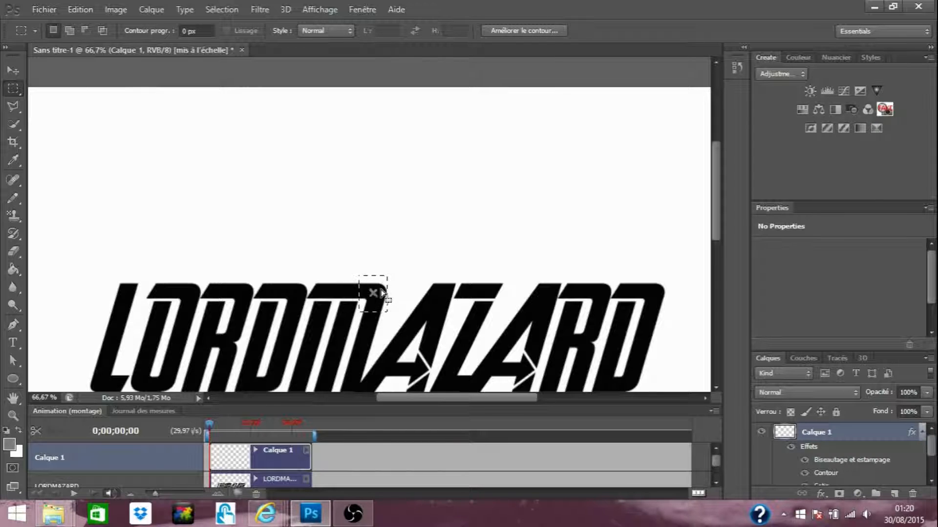
pyautogui.rightClick(383, 294)
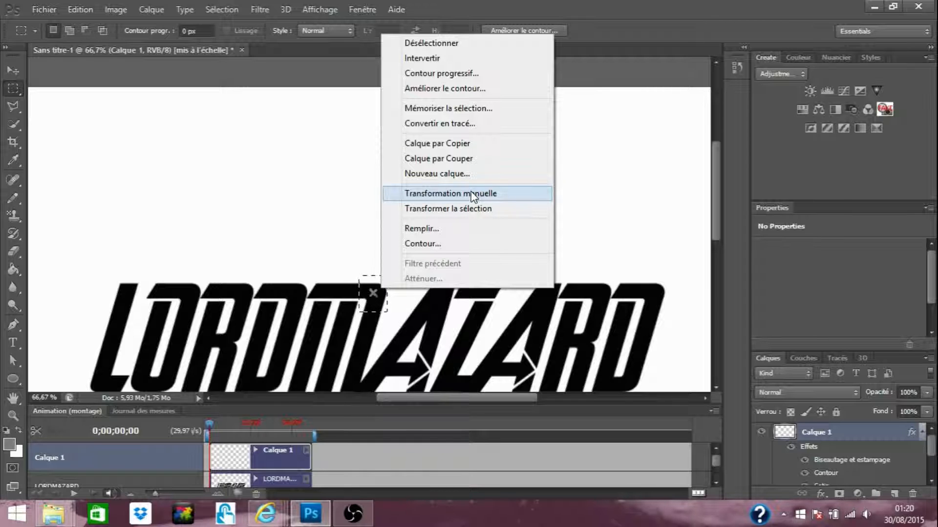
pyautogui.click(464, 144)
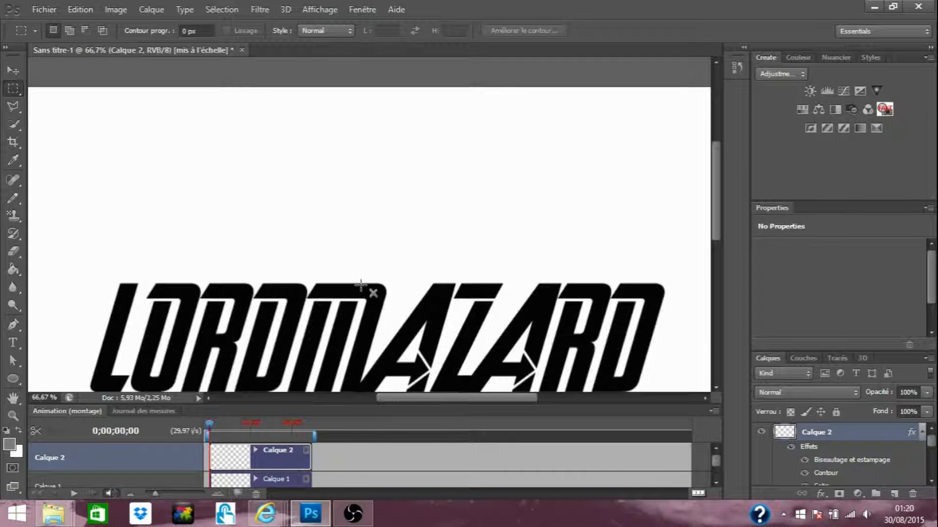
pyautogui.rightClick(379, 293)
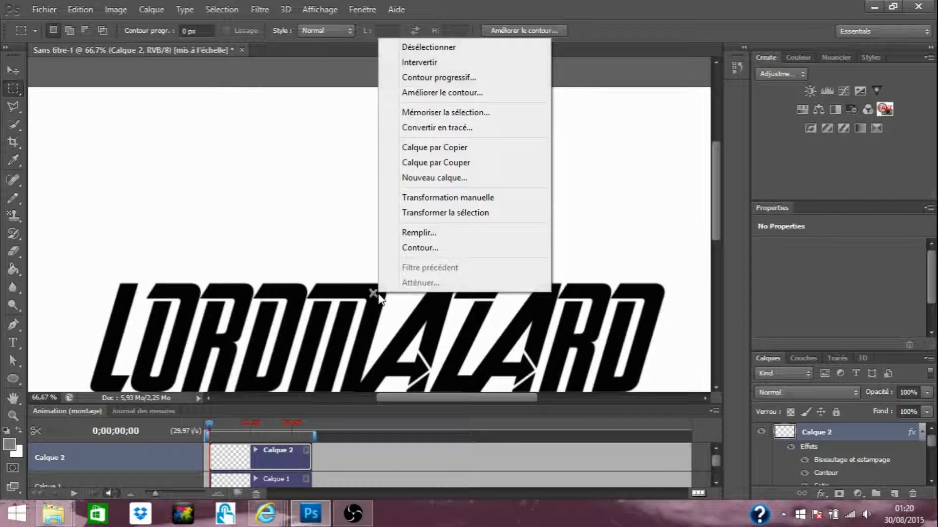
pyautogui.click(434, 150)
pyautogui.moveTo(357, 275); pyautogui.dragTo(387, 315)
pyautogui.rightClick(370, 295)
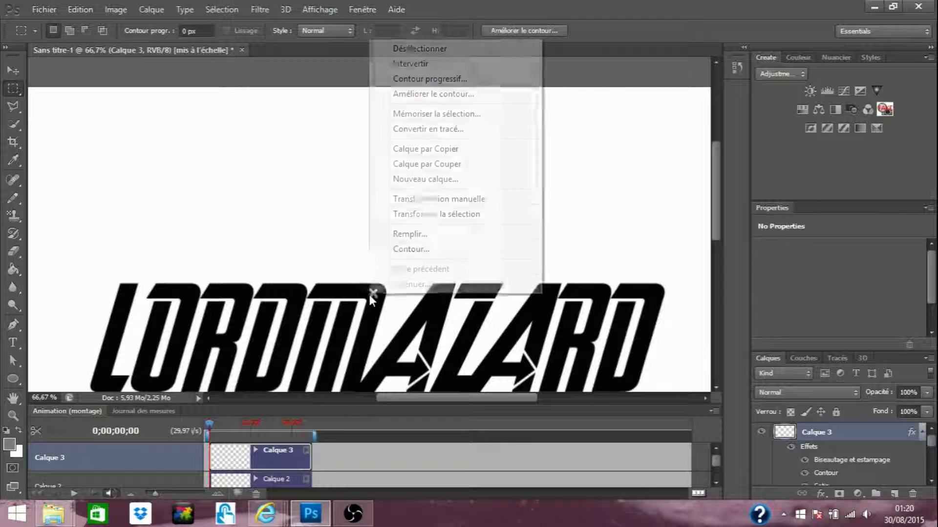
pyautogui.click(427, 149)
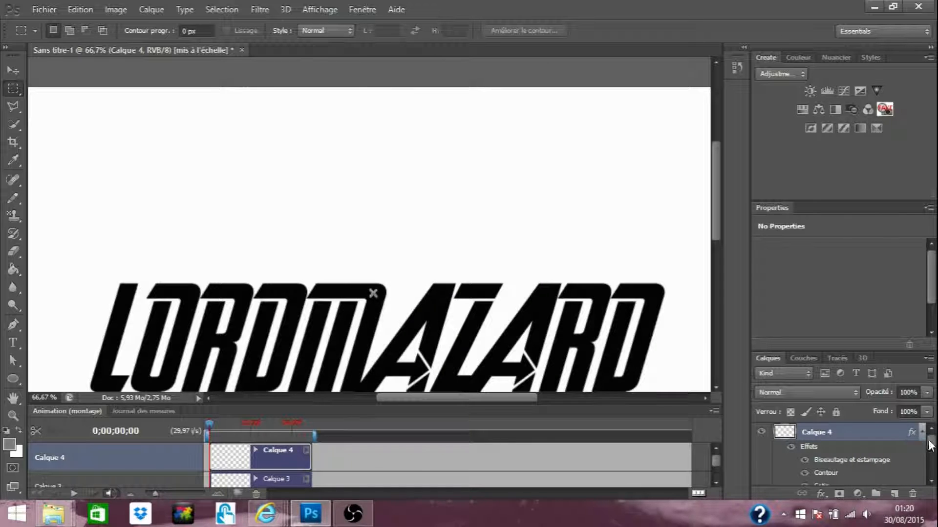
# - Move the X copy on layer Calque 2 to the lower-left corner of the letter L
pyautogui.moveTo(935, 444); pyautogui.dragTo(931, 460)
pyautogui.click(902, 445)
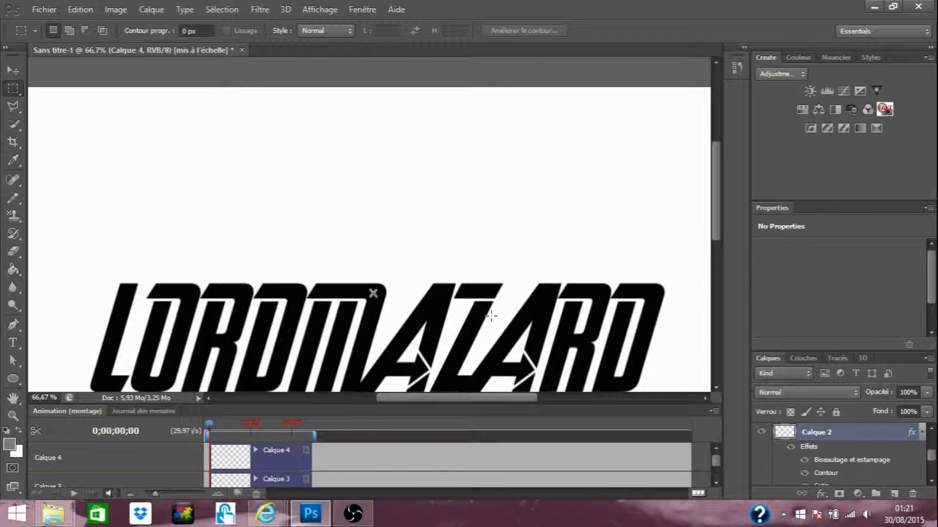
pyautogui.click(12, 69)
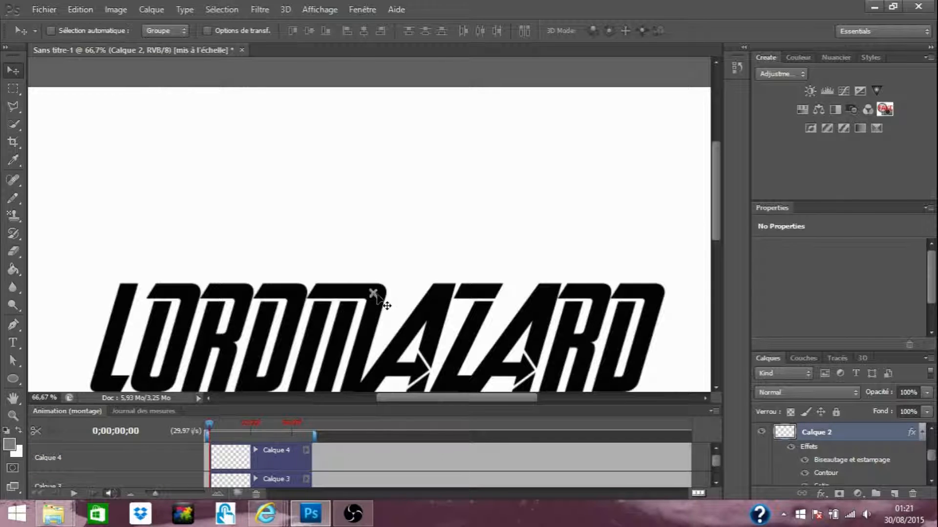
pyautogui.moveTo(374, 295); pyautogui.dragTo(100, 378)
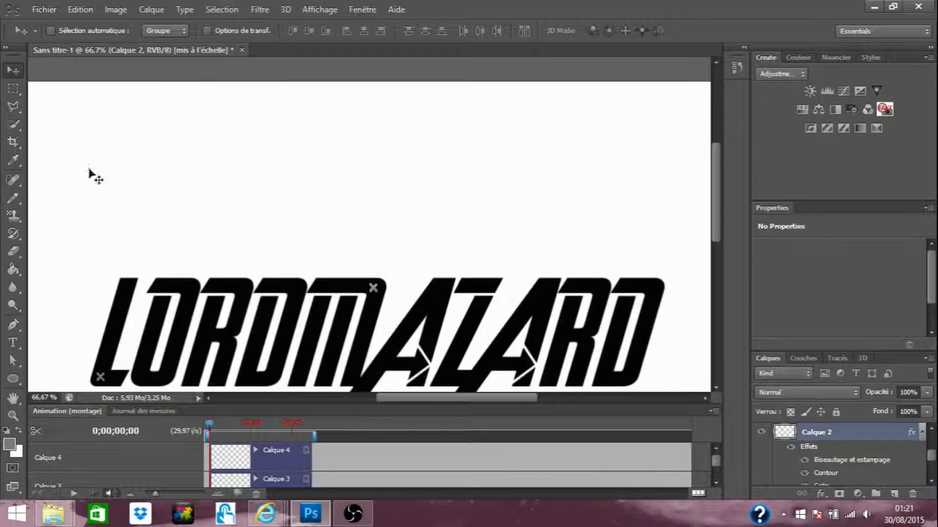
# - Move the X copy on layer Calque 3 onto the second A, just above its white arrow-shaped cut
pyautogui.moveTo(929, 460); pyautogui.dragTo(929, 454)
pyautogui.click(892, 440)
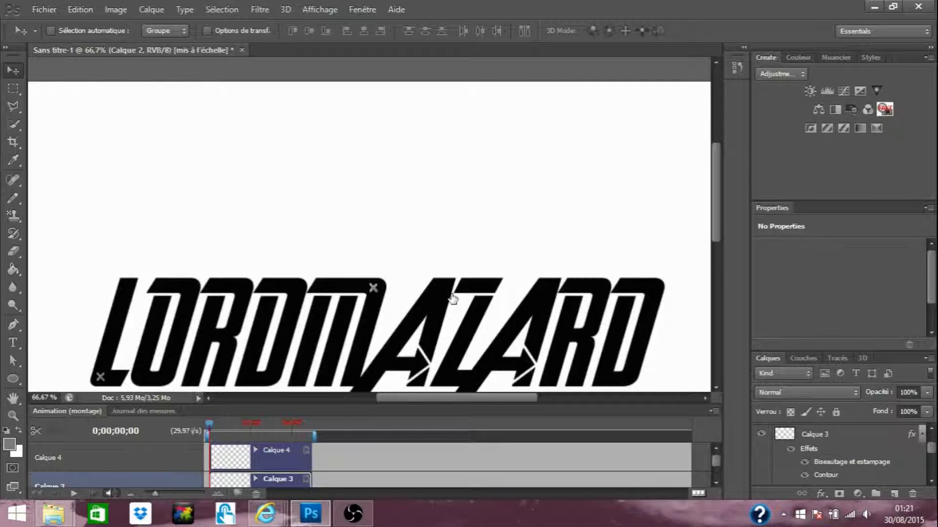
pyautogui.moveTo(374, 289); pyautogui.dragTo(535, 352)
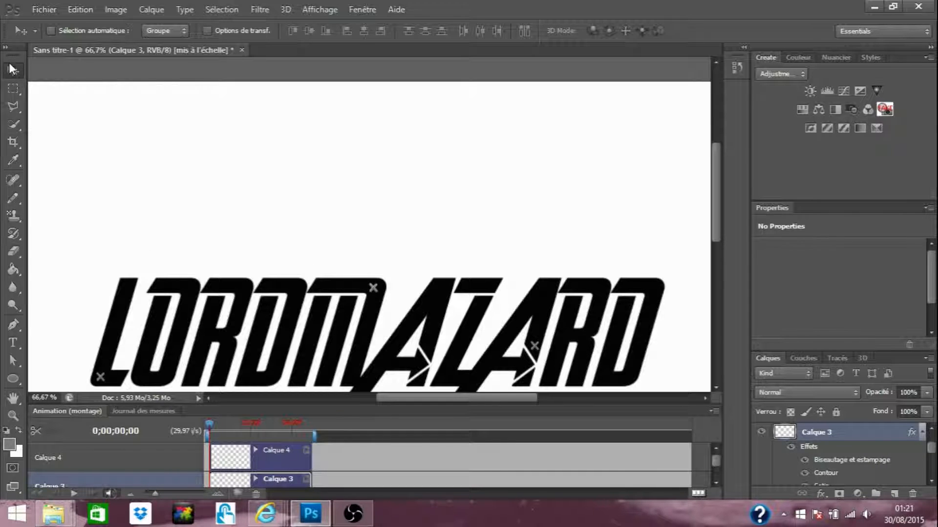
# - Move the X copy on layer Calque 4 onto the upper part of the final D's left stem
pyautogui.moveTo(934, 456); pyautogui.dragTo(933, 449)
pyautogui.click(888, 438)
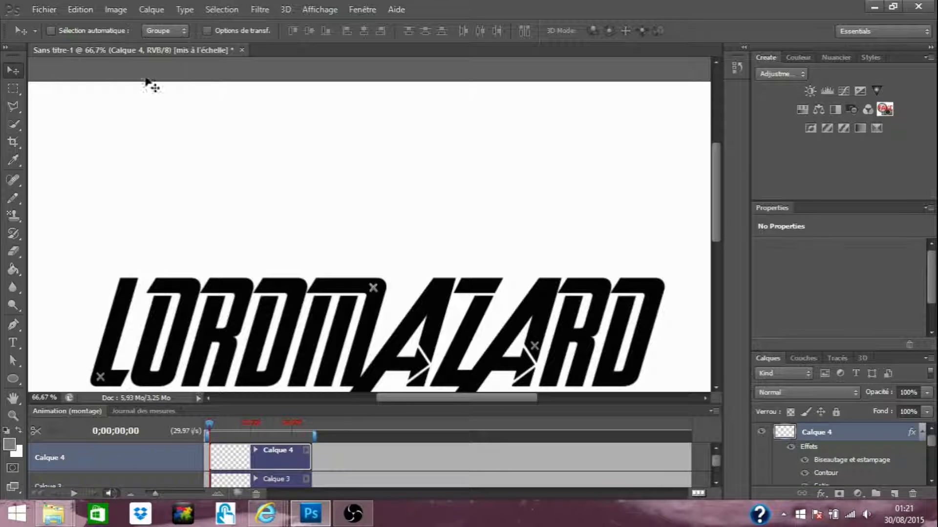
pyautogui.moveTo(379, 298); pyautogui.dragTo(625, 308)
# - Make the LORDMAZARD layer active and toggle its visibility off and on again to check it
pyautogui.click(14, 88)
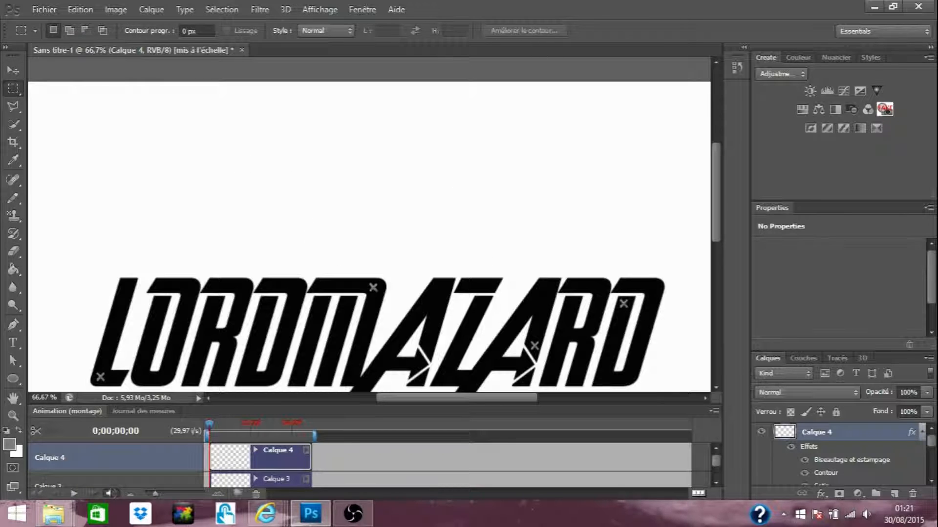
pyautogui.moveTo(932, 448); pyautogui.dragTo(932, 462)
pyautogui.moveTo(714, 211); pyautogui.dragTo(716, 246)
pyautogui.moveTo(931, 458); pyautogui.dragTo(933, 469)
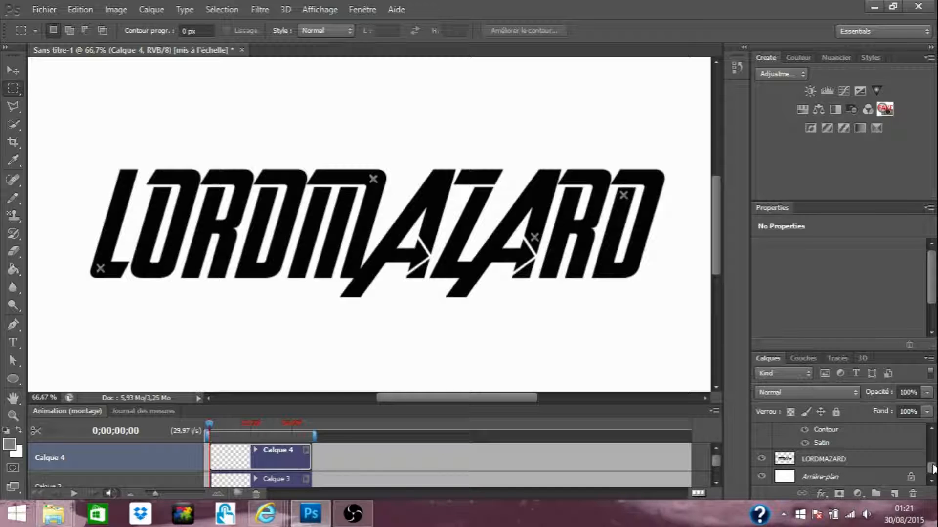
pyautogui.click(895, 457)
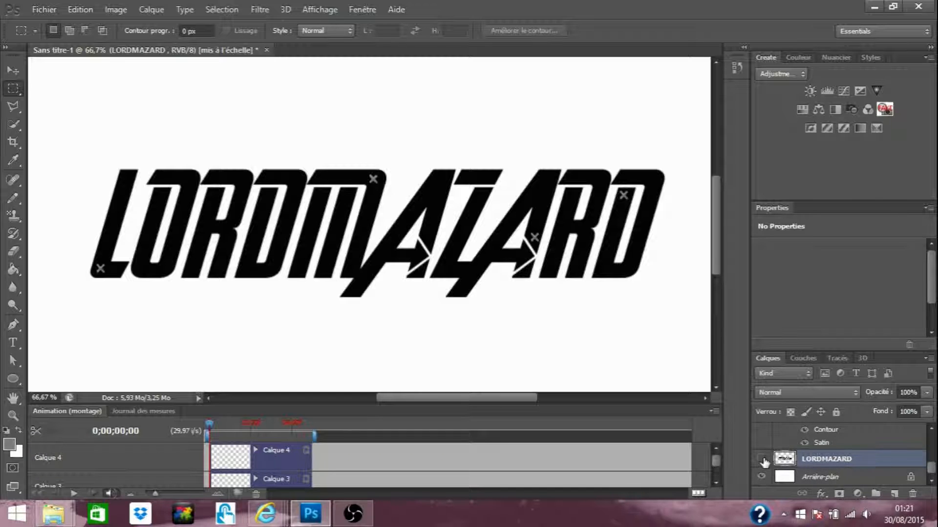
pyautogui.click(763, 459)
pyautogui.click(761, 459)
# - Outline a narrow slanted strip in the O's left stem with the Polygonal Lasso and fill it with blue #2b04f2
pyautogui.click(15, 102)
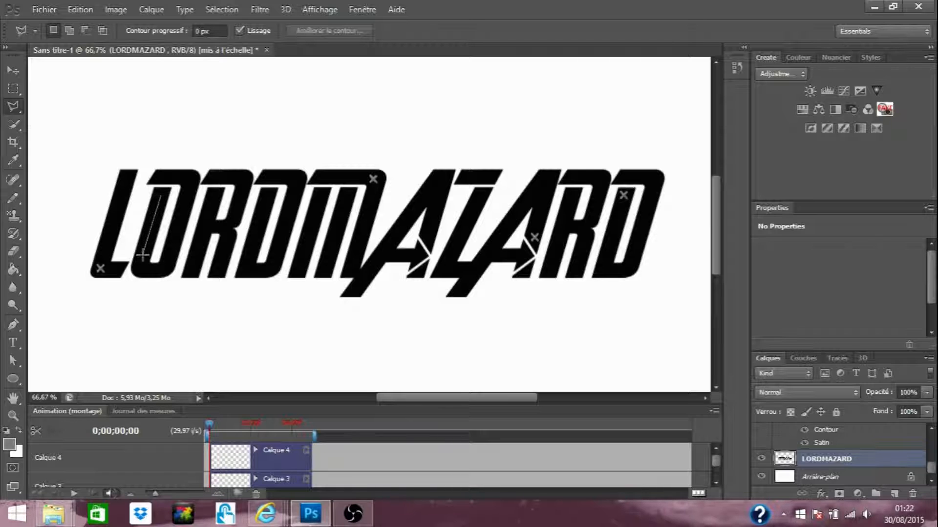
pyautogui.click(161, 197)
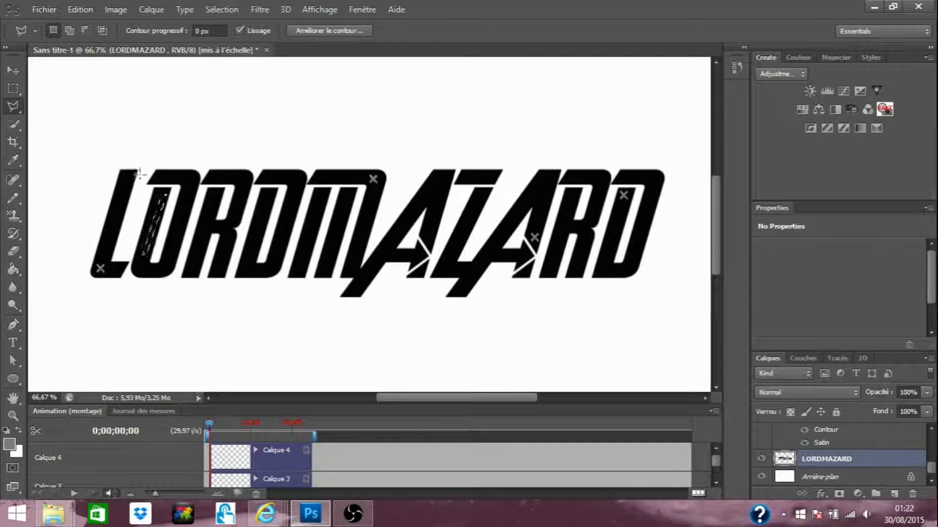
pyautogui.click(15, 269)
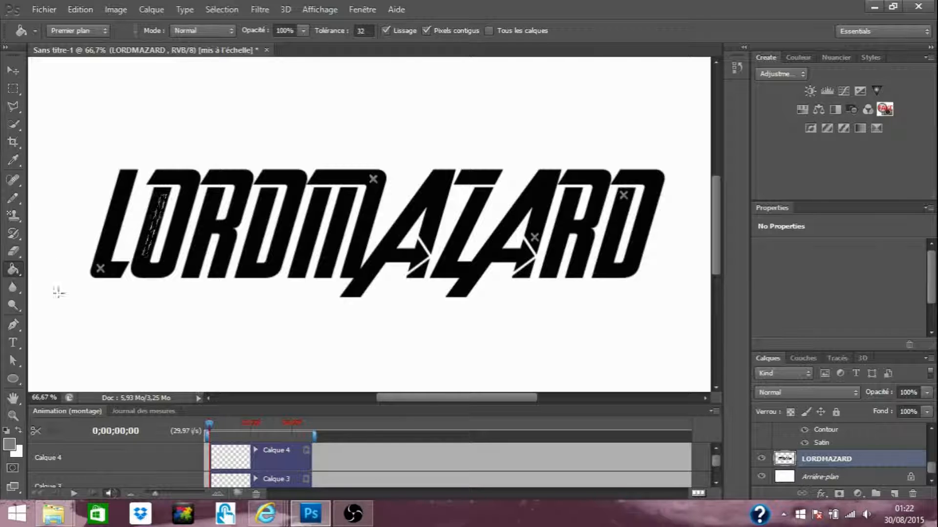
pyautogui.click(10, 446)
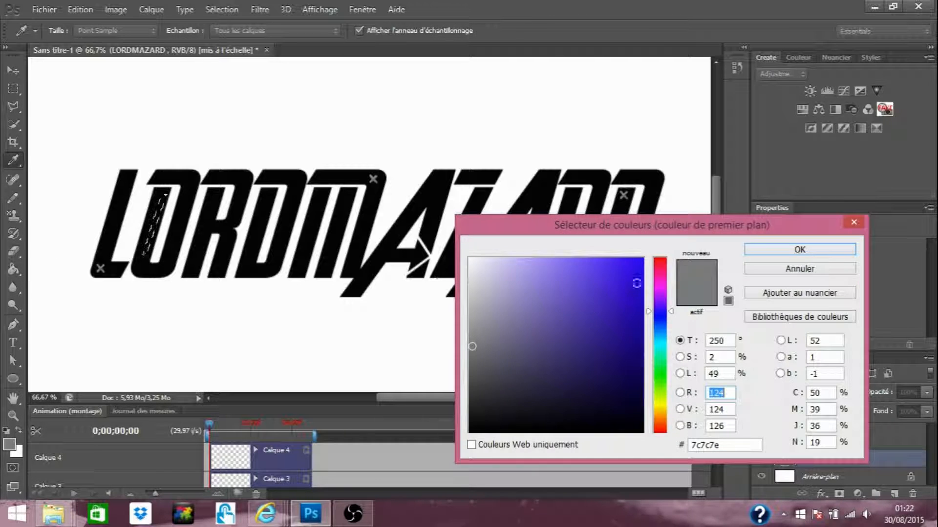
pyautogui.click(641, 266)
pyautogui.click(775, 254)
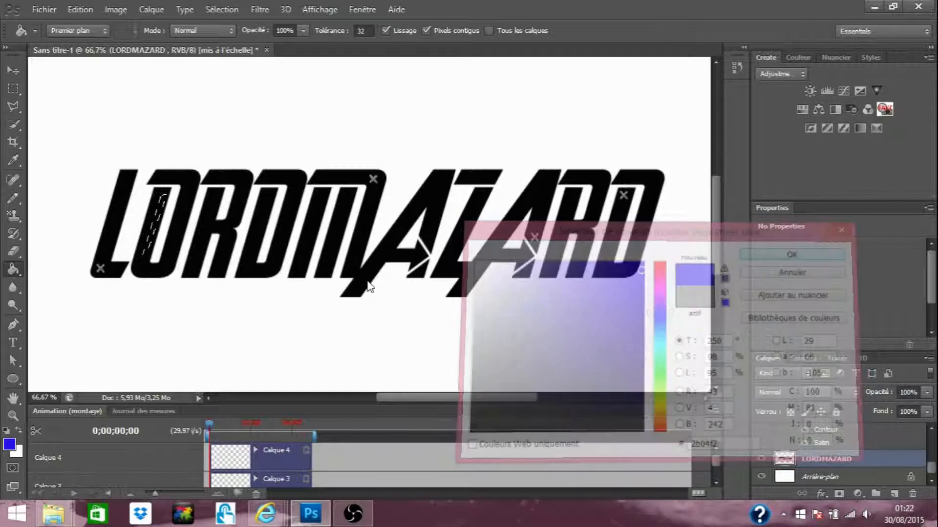
pyautogui.click(152, 230)
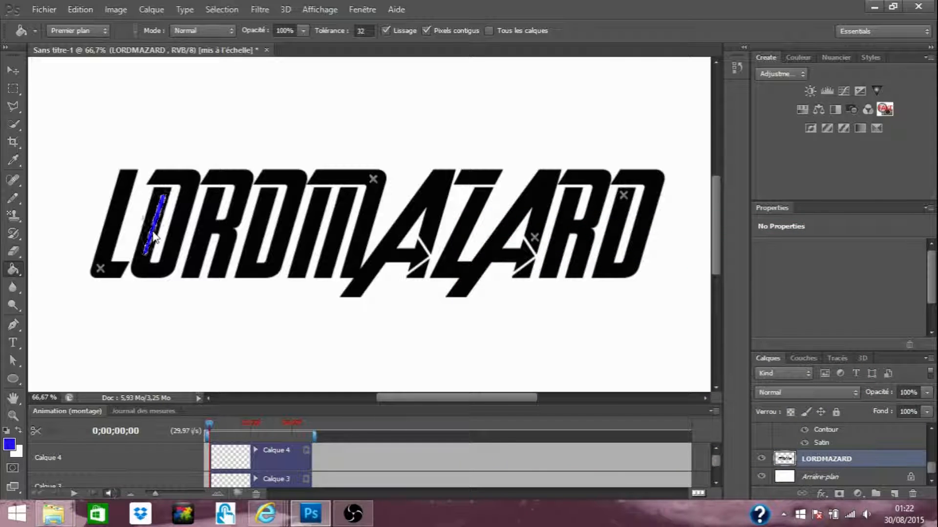
# - Outline a long narrow strip along the first A's left diagonal with the Polygonal Lasso and fill it with the same blue
pyautogui.click(15, 105)
pyautogui.click(431, 184)
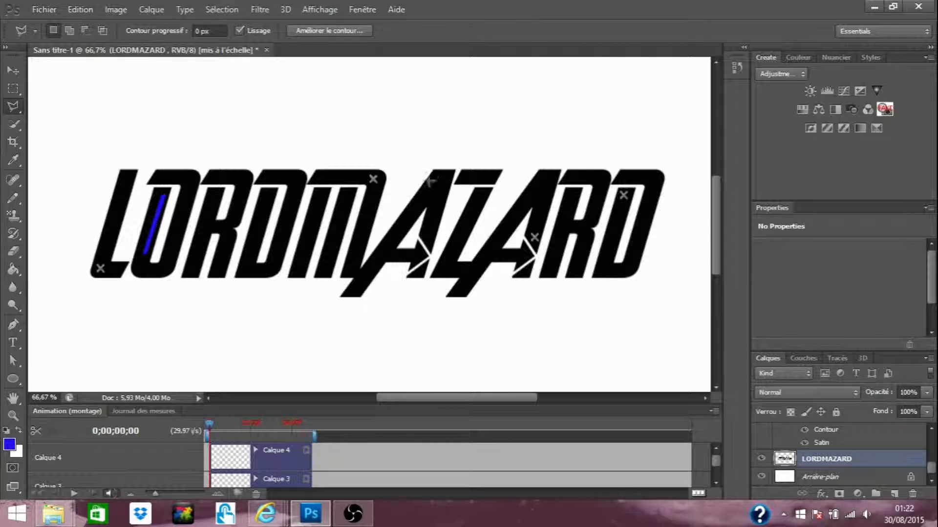
pyautogui.click(356, 285)
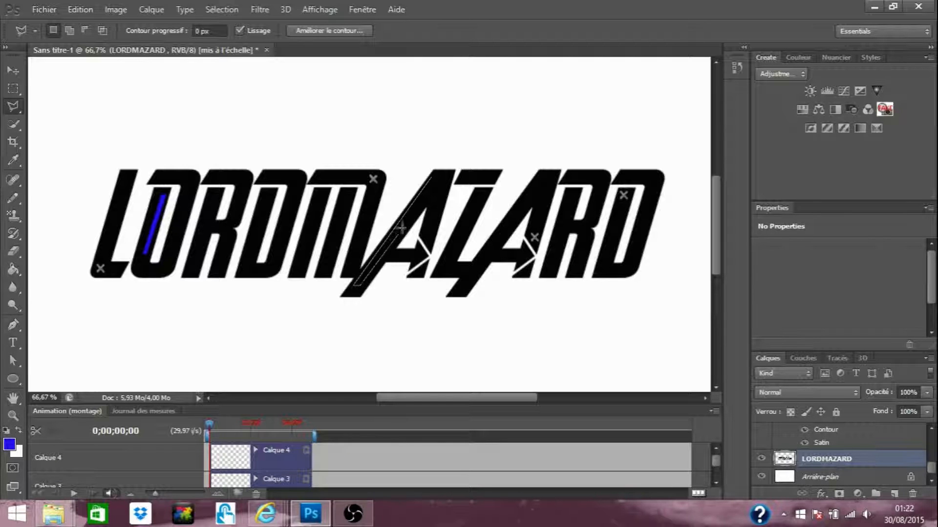
pyautogui.click(433, 178)
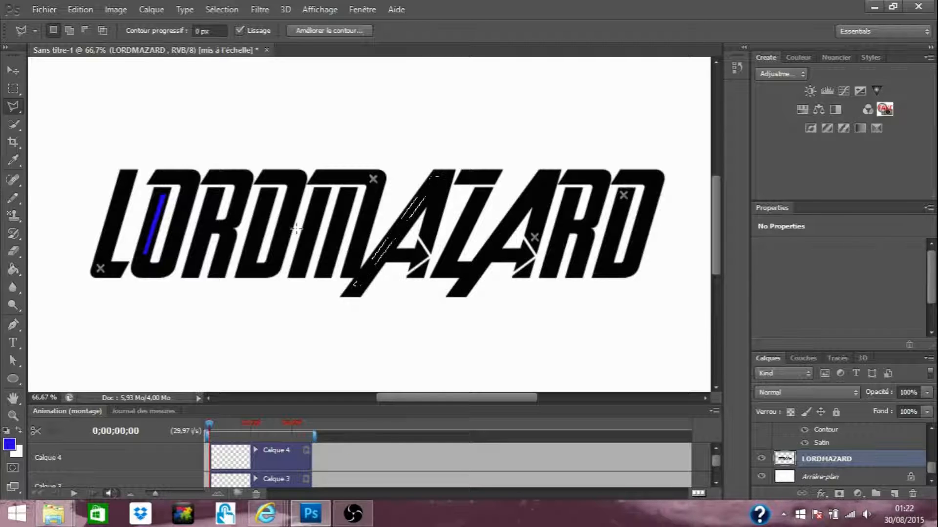
pyautogui.click(13, 269)
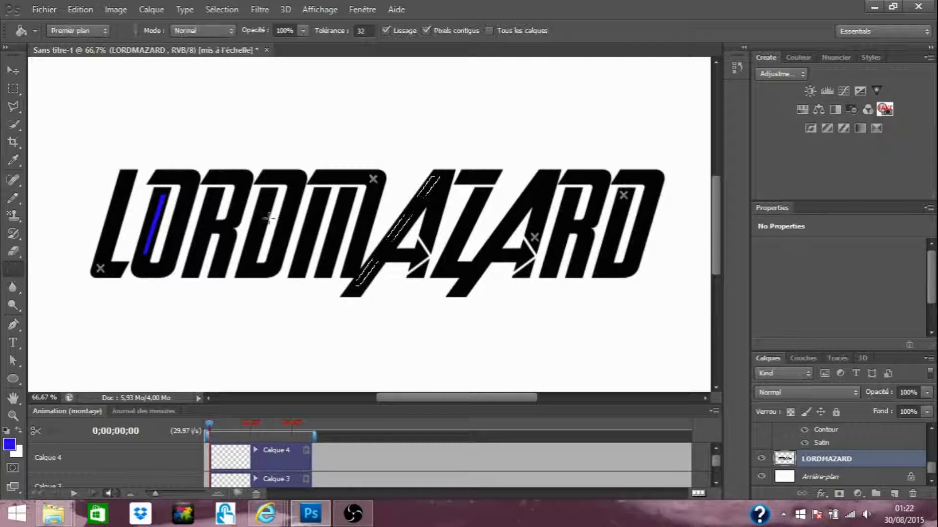
pyautogui.click(394, 235)
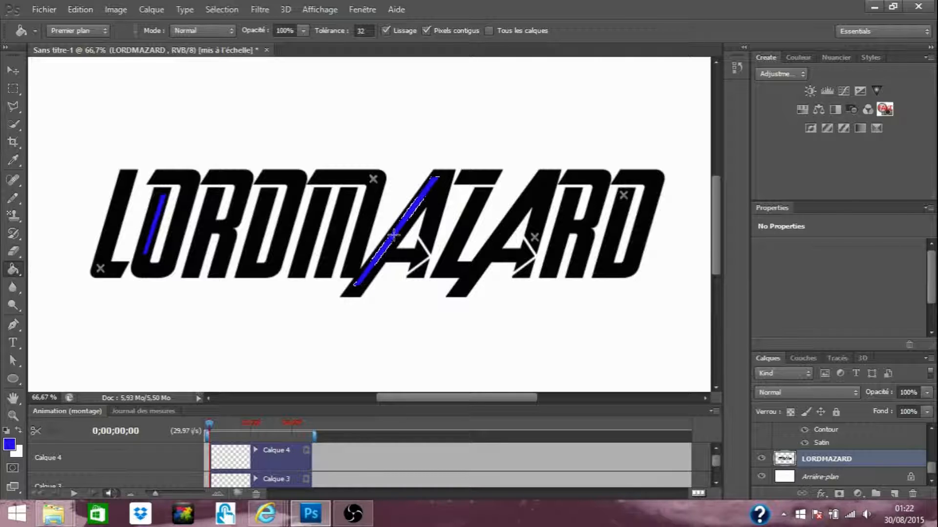
# - Outline a narrow slanted strip in the final D's right stem with the Polygonal Lasso and fill it with the blue
pyautogui.click(13, 107)
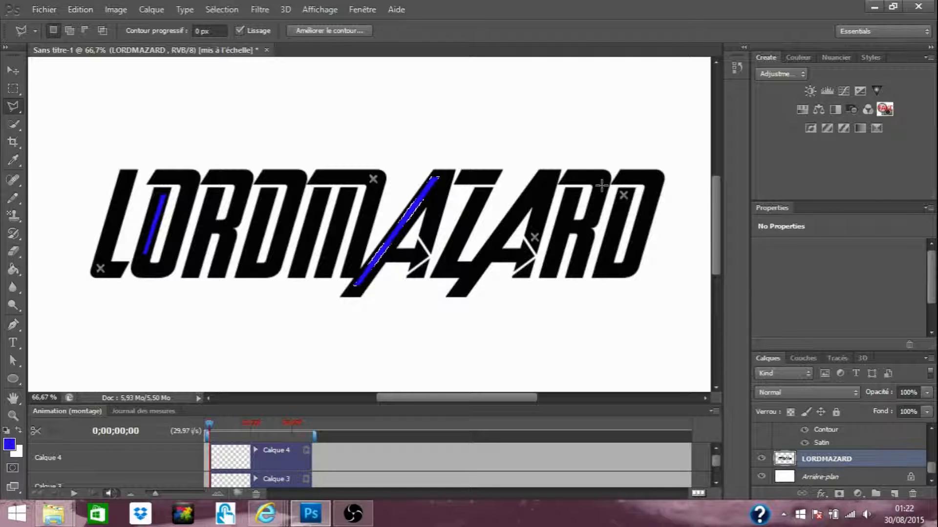
pyautogui.click(653, 188)
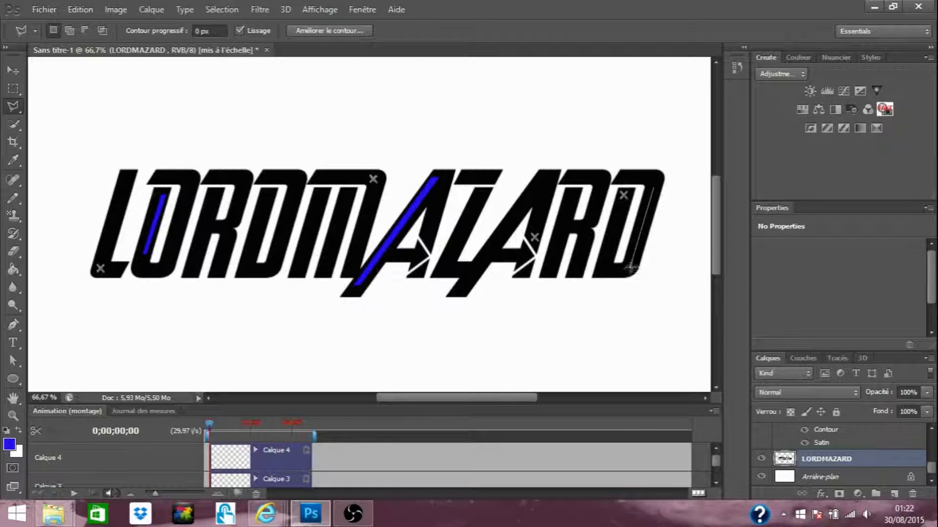
pyautogui.click(633, 267)
pyautogui.click(13, 269)
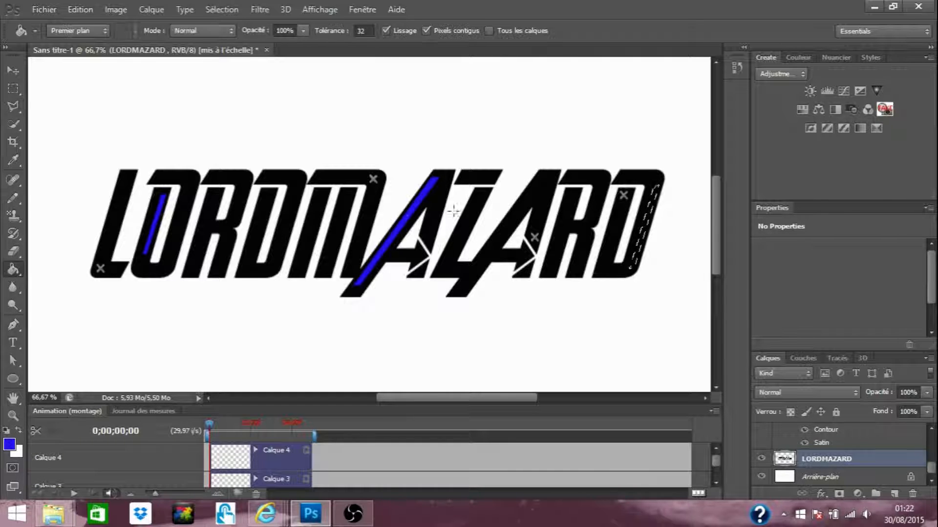
pyautogui.click(645, 220)
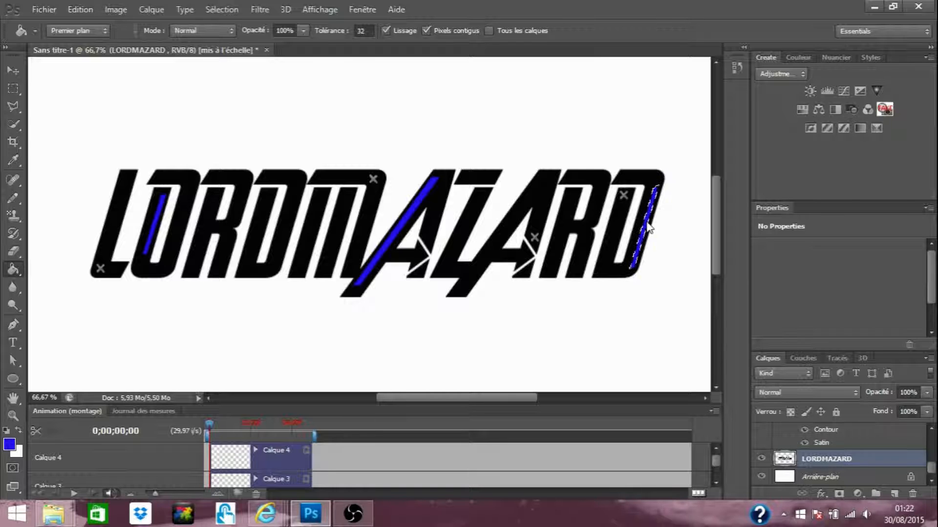
# - Outline a narrow slanted strip in the M's left stem with the Polygonal Lasso, fill it with the blue, and deselect
pyautogui.click(6, 124)
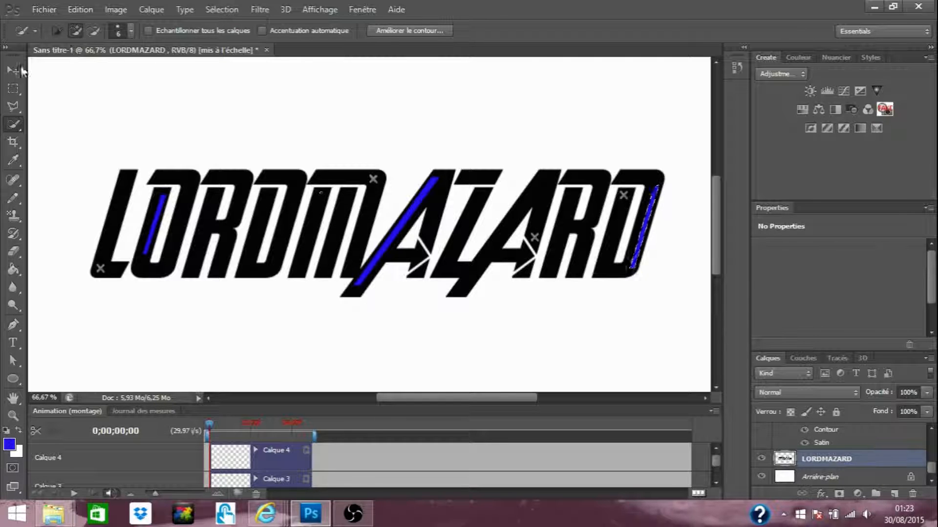
pyautogui.press('l')
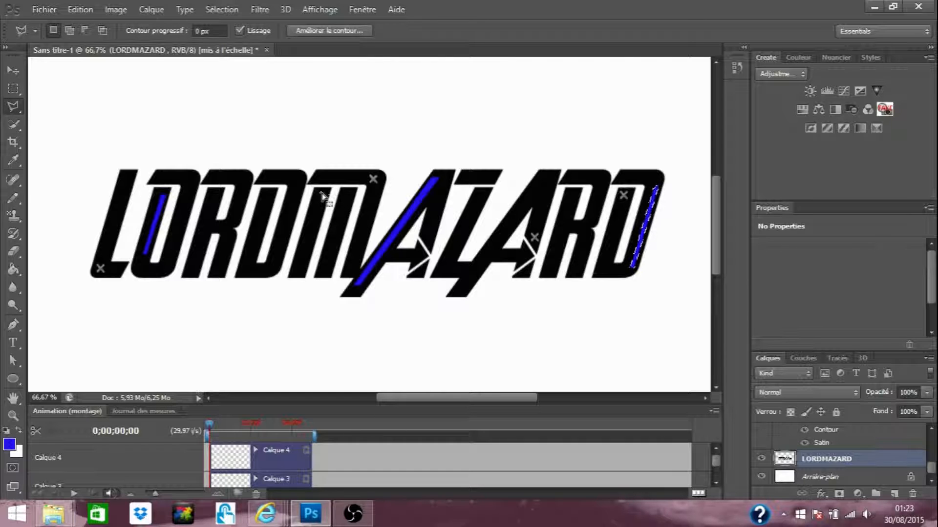
pyautogui.click(13, 88)
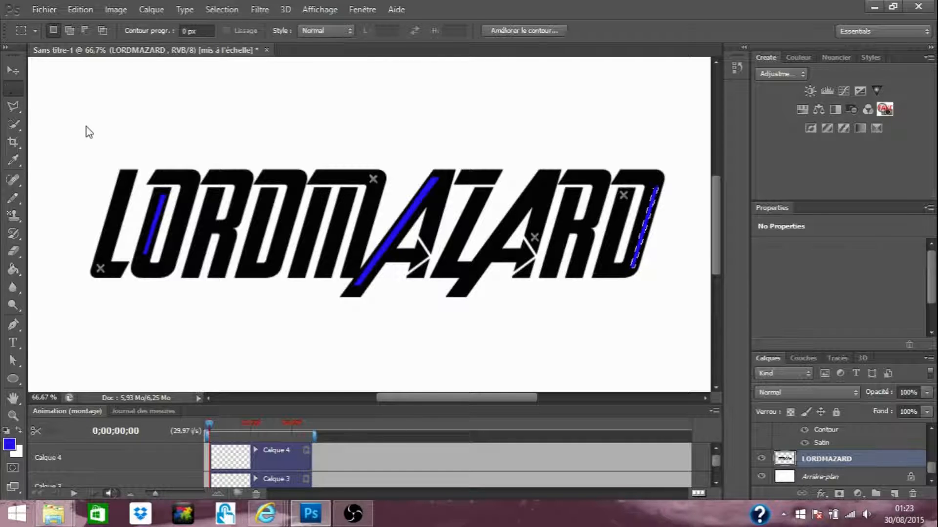
pyautogui.click(13, 106)
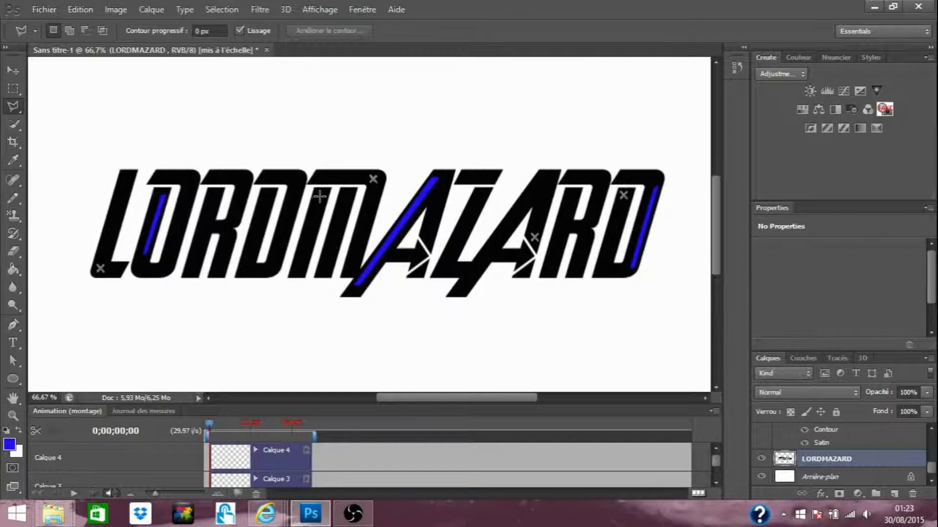
pyautogui.click(320, 196)
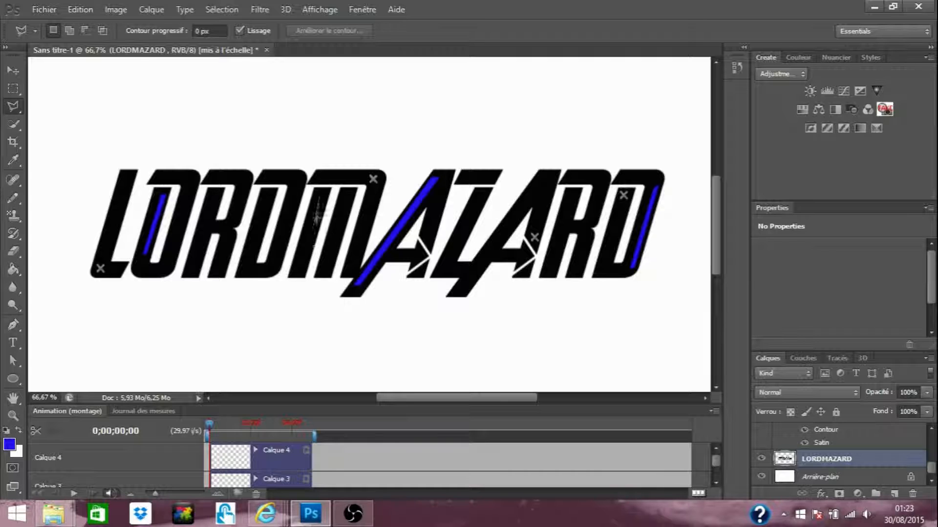
pyautogui.click(300, 267)
pyautogui.click(304, 267)
pyautogui.click(321, 196)
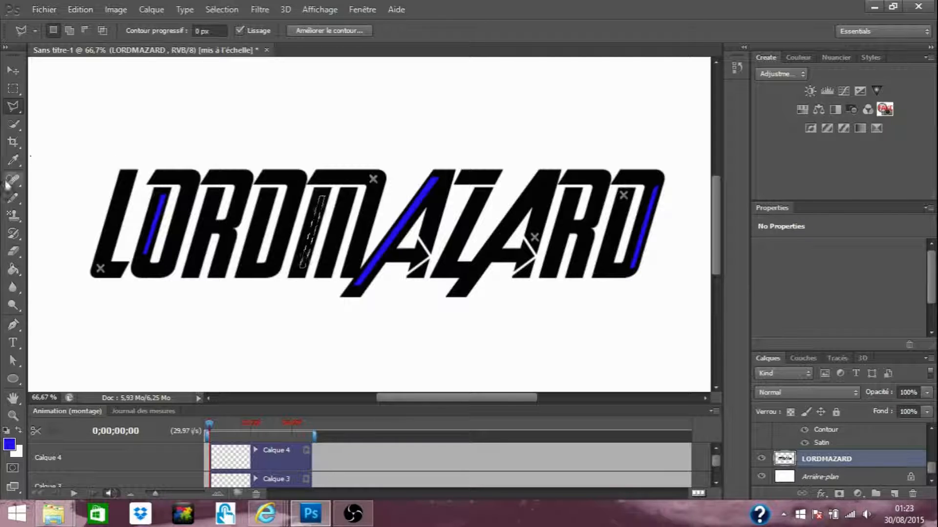
pyautogui.click(13, 269)
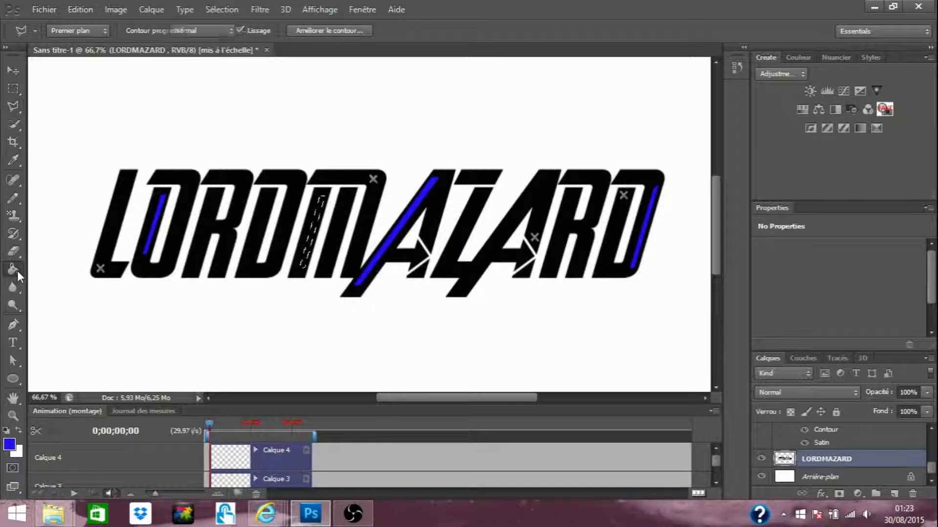
pyautogui.click(315, 222)
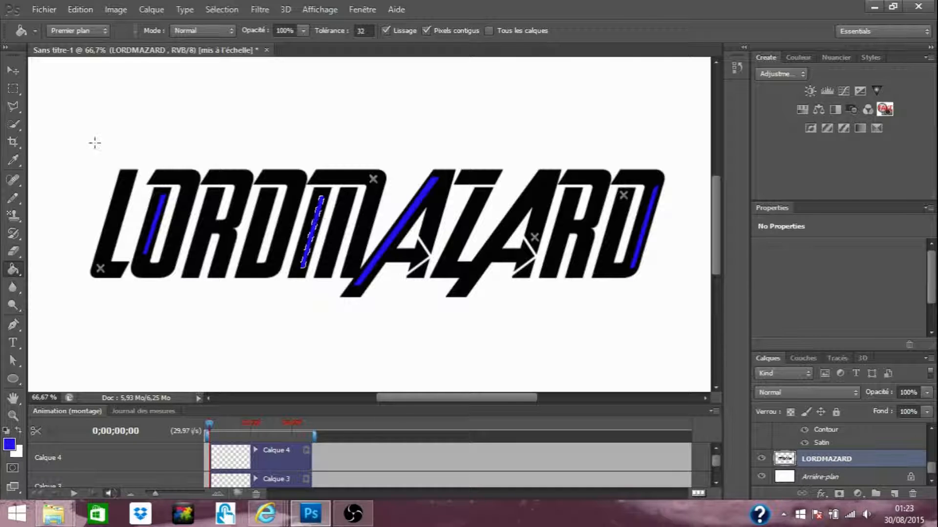
pyautogui.click(13, 89)
pyautogui.hotkey('ctrl', 'd')
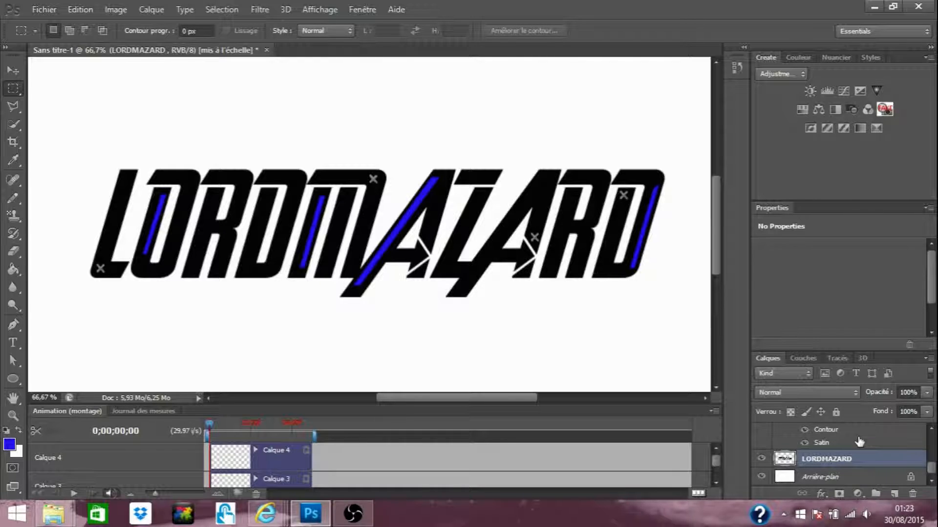
pyautogui.doubleClick(898, 463)
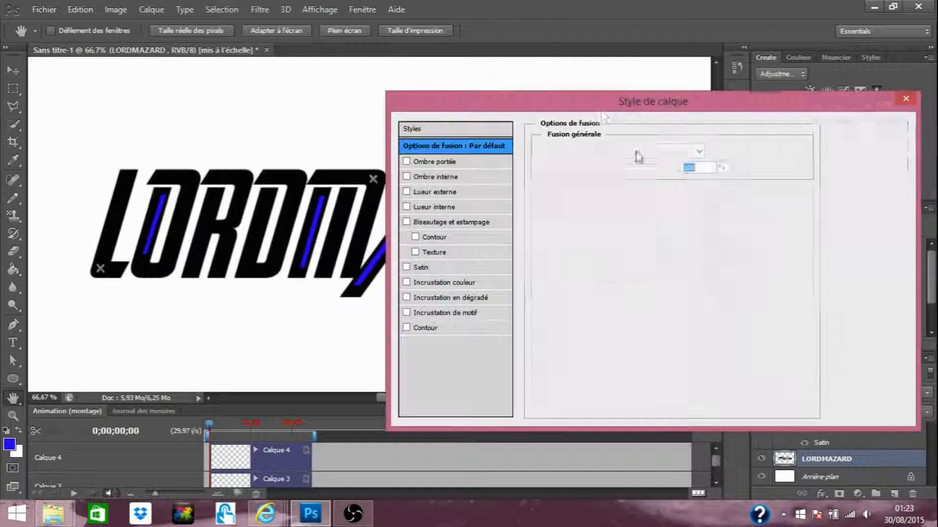
pyautogui.moveTo(616, 92); pyautogui.dragTo(728, 54)
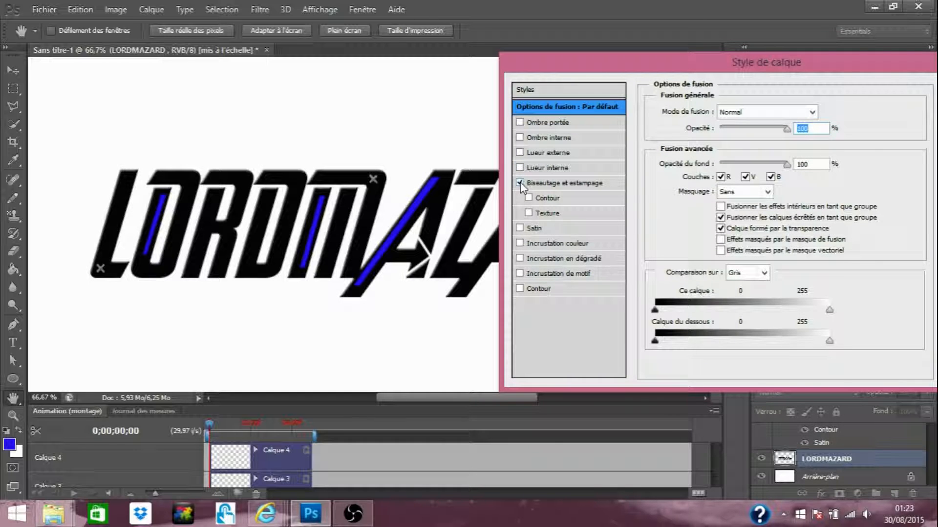
pyautogui.click(567, 183)
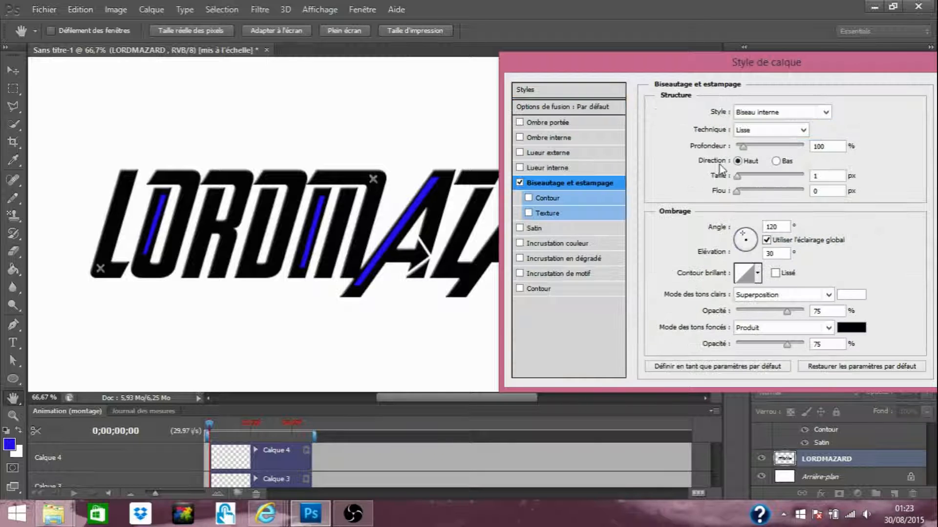
pyautogui.moveTo(745, 148); pyautogui.dragTo(758, 151)
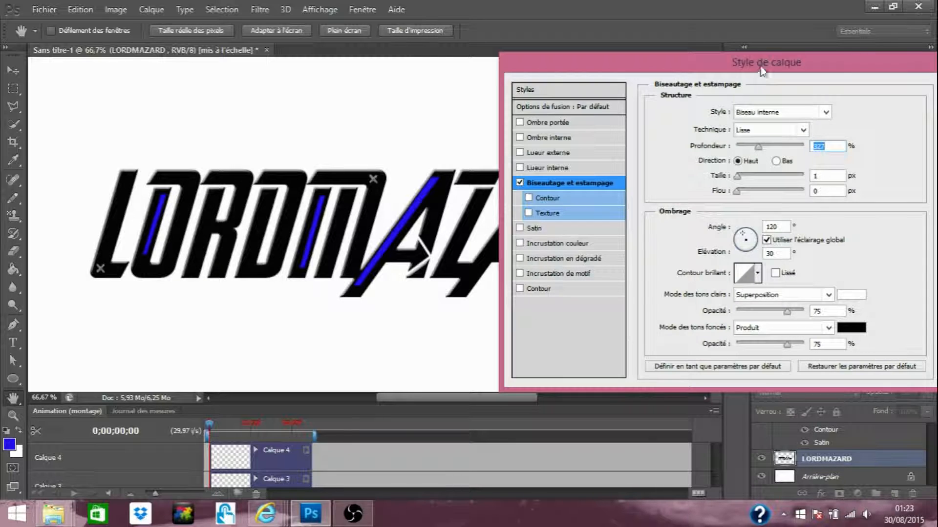
pyautogui.moveTo(753, 58); pyautogui.dragTo(606, 61)
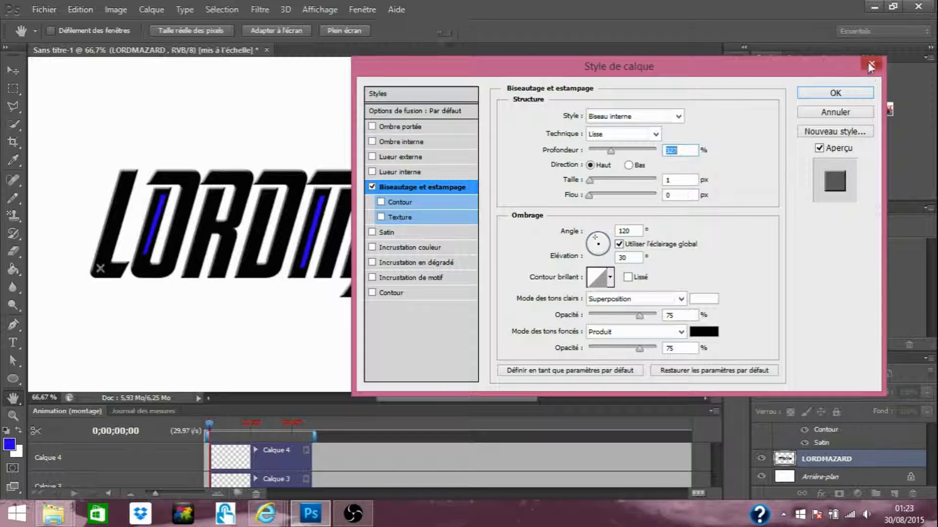
pyautogui.press('Return')
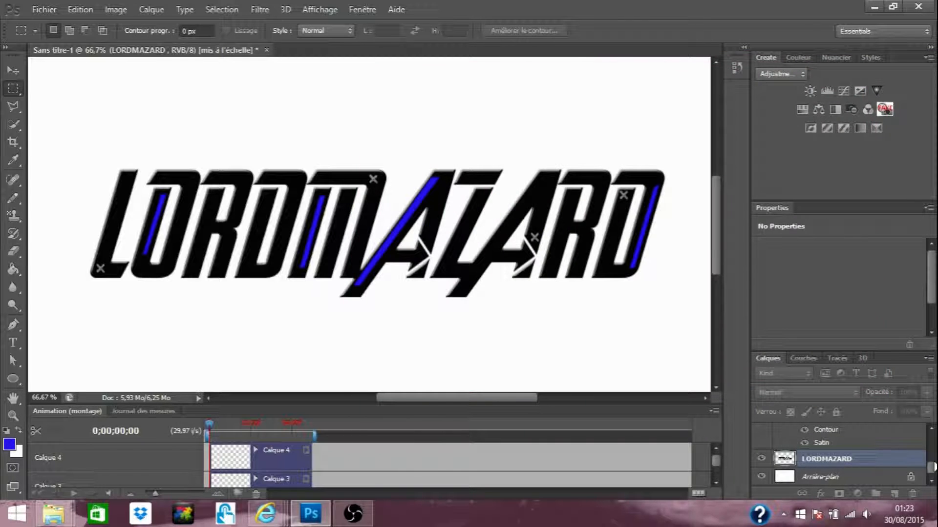
# - Set the foreground colour to grey #84817f and fill the Arrière-plan layer with it using the Paint Bucket
pyautogui.click(872, 479)
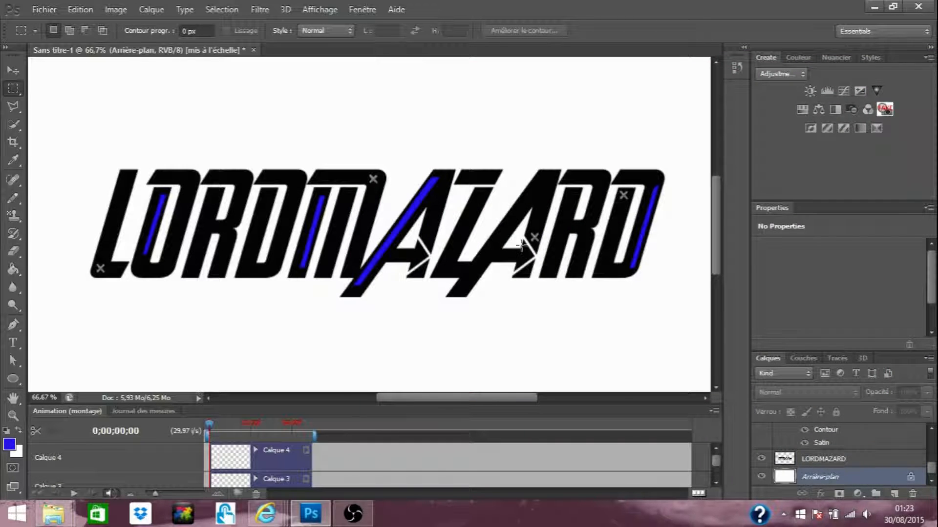
pyautogui.click(13, 270)
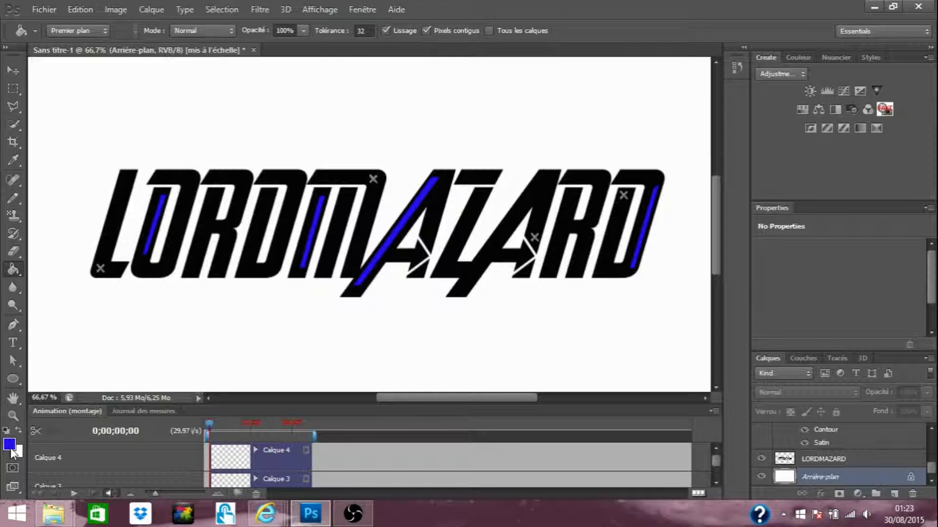
pyautogui.click(10, 445)
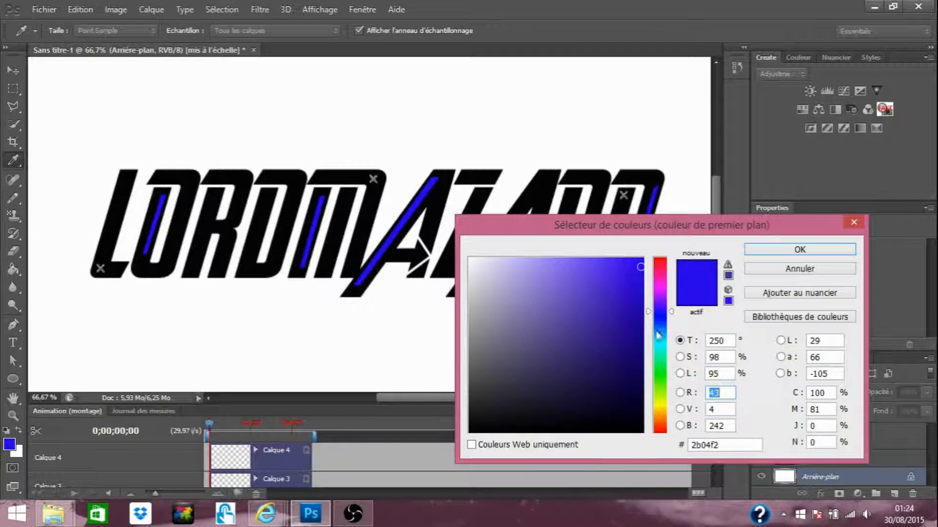
pyautogui.click(662, 425)
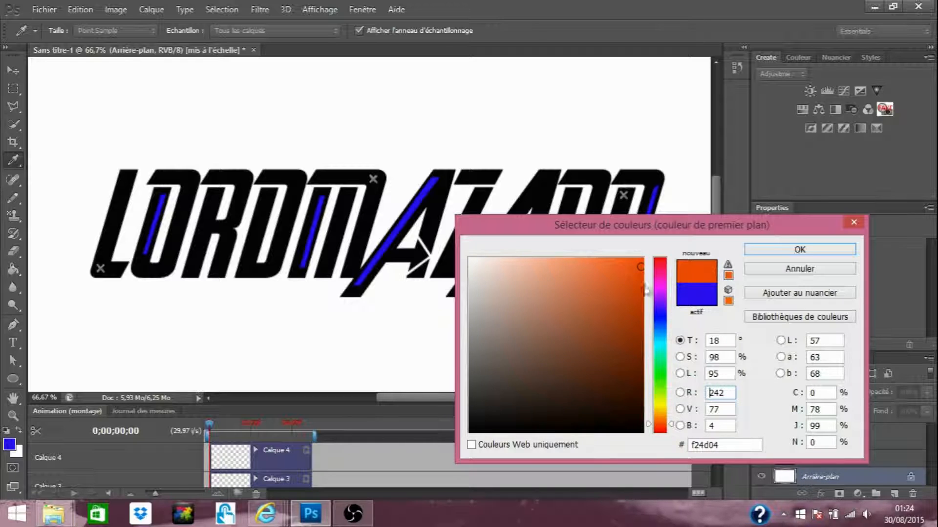
pyautogui.click(474, 342)
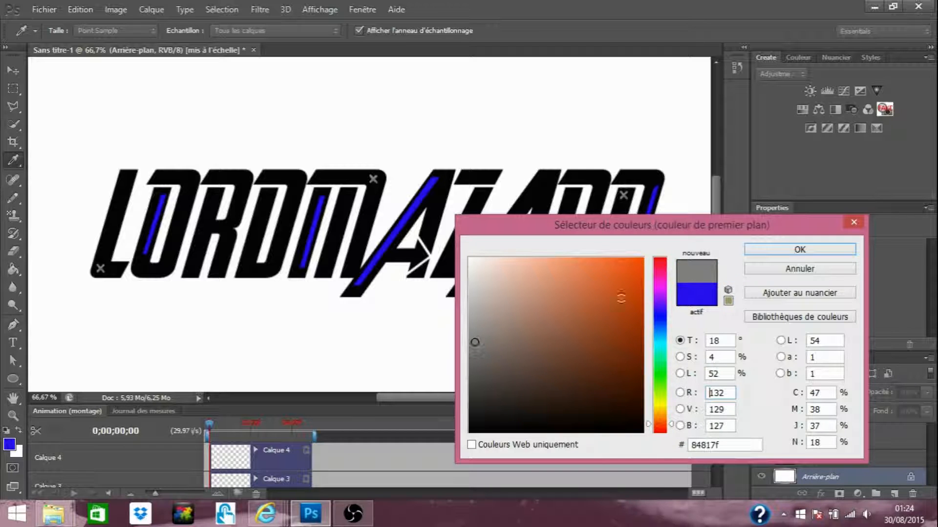
pyautogui.click(799, 249)
pyautogui.press('g')
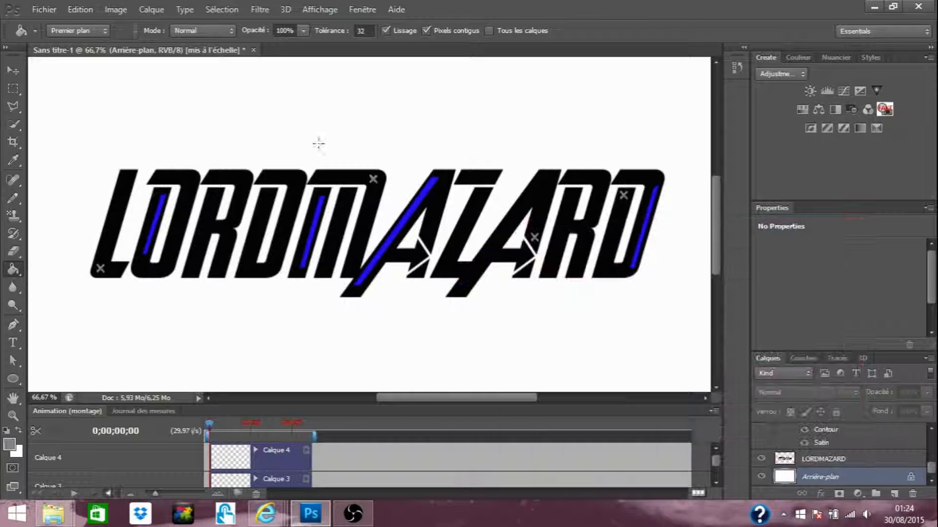
pyautogui.click(82, 120)
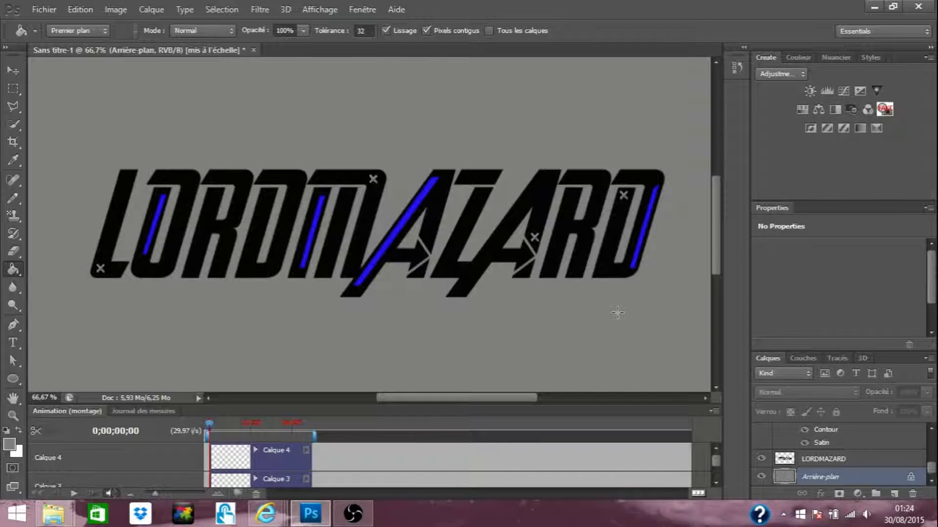
# - Add an inner bevel (Biseau interne) to the LORDMAZARD layer with 572% depth and a slightly increased size
pyautogui.click(861, 461)
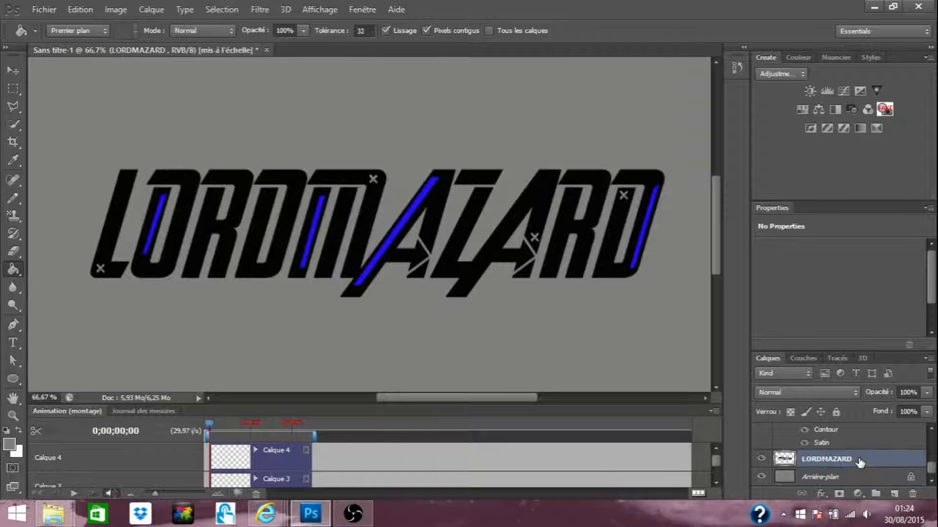
pyautogui.doubleClick(908, 461)
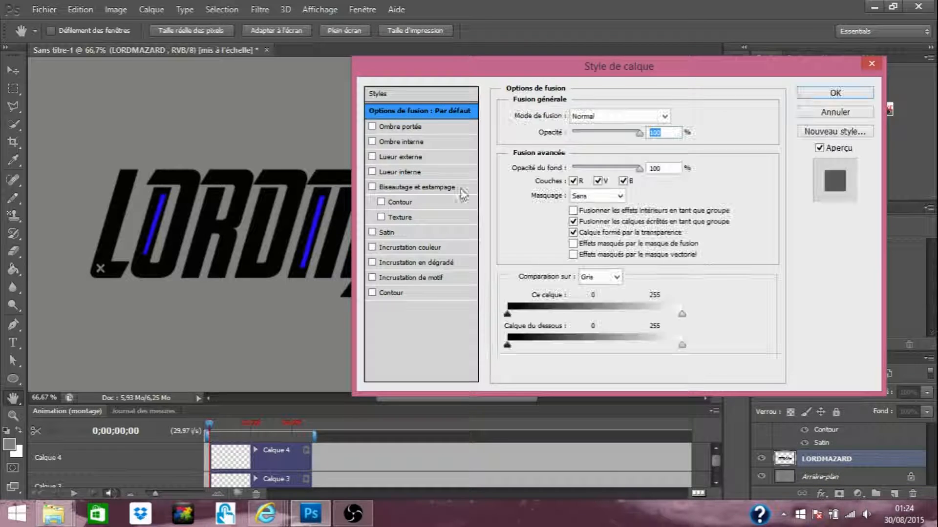
pyautogui.click(372, 188)
pyautogui.moveTo(476, 65); pyautogui.dragTo(577, 79)
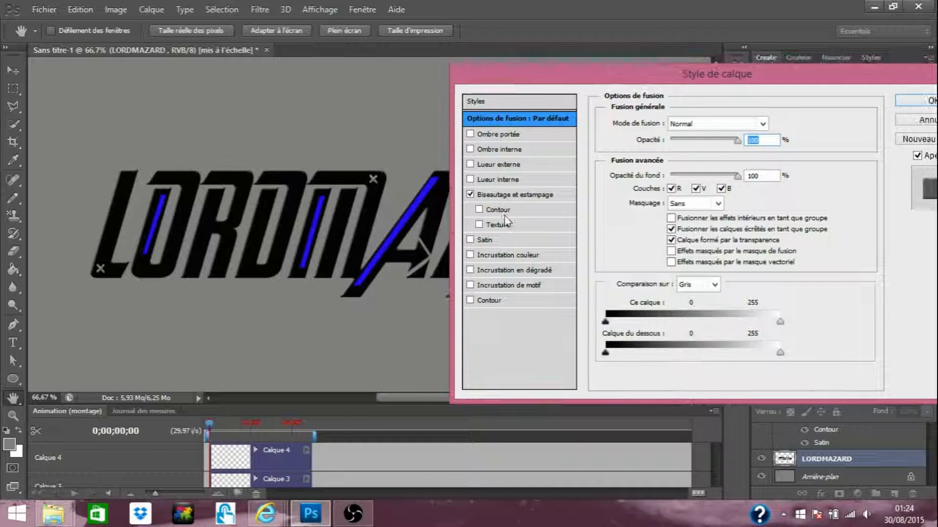
pyautogui.click(530, 197)
pyautogui.moveTo(694, 156); pyautogui.dragTo(707, 157)
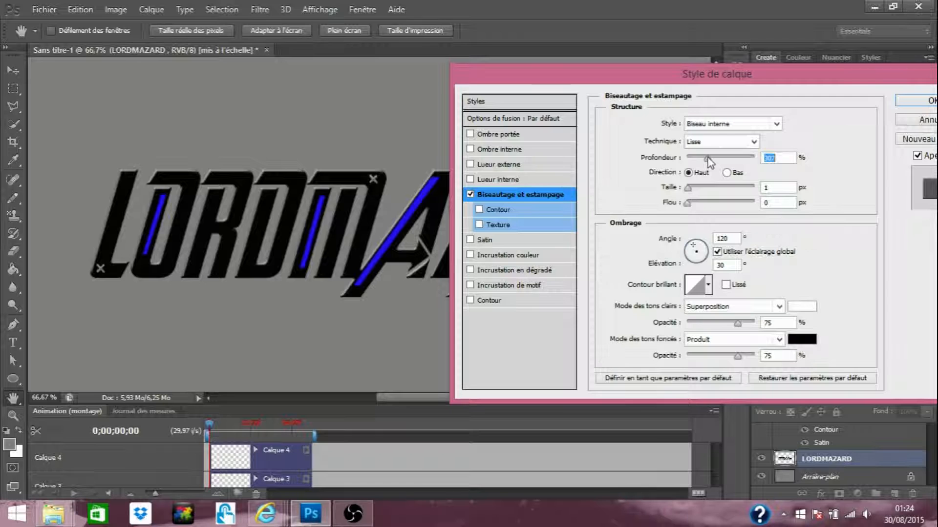
pyautogui.moveTo(707, 158); pyautogui.dragTo(709, 158)
pyautogui.moveTo(655, 70); pyautogui.dragTo(635, 114)
pyautogui.moveTo(689, 201); pyautogui.dragTo(705, 202)
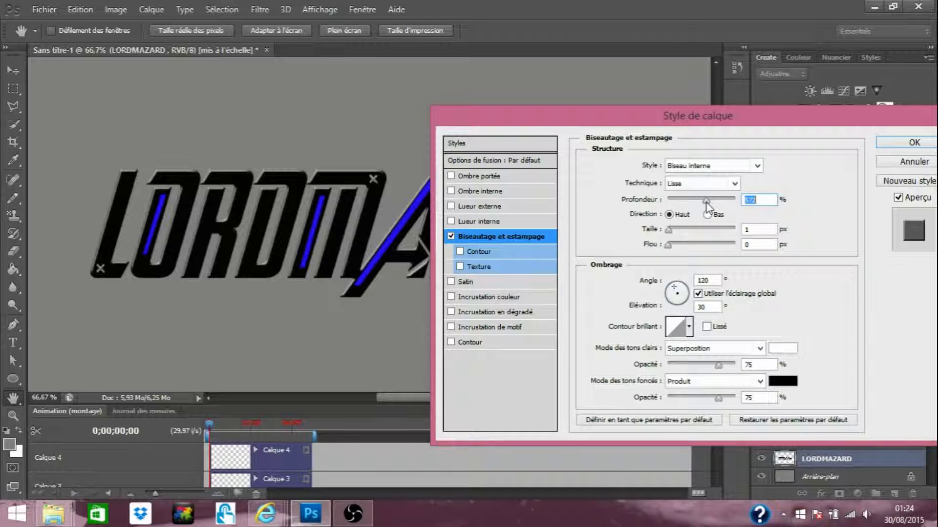
pyautogui.moveTo(669, 229); pyautogui.dragTo(673, 230)
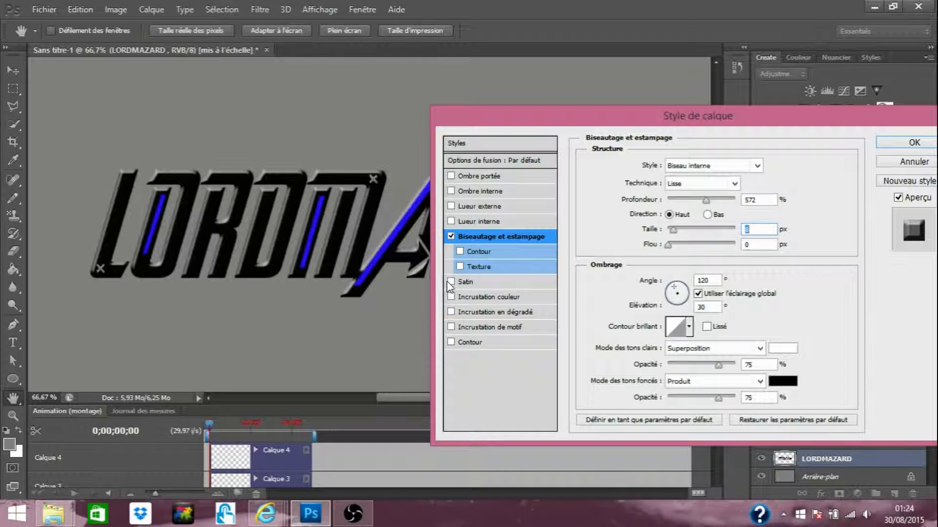
# - Add a black 3 px outside stroke (Contour) to the LORDMAZARD layer and apply the layer style
pyautogui.click(451, 342)
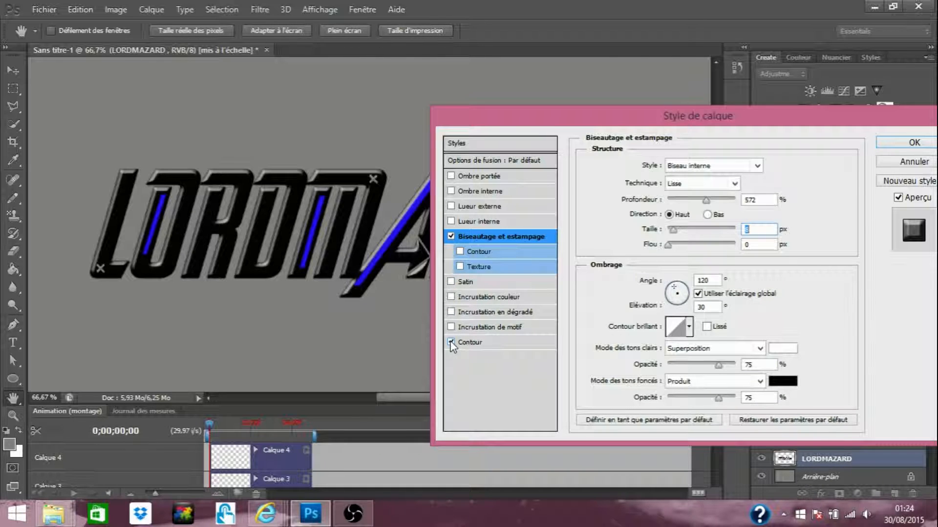
pyautogui.click(487, 341)
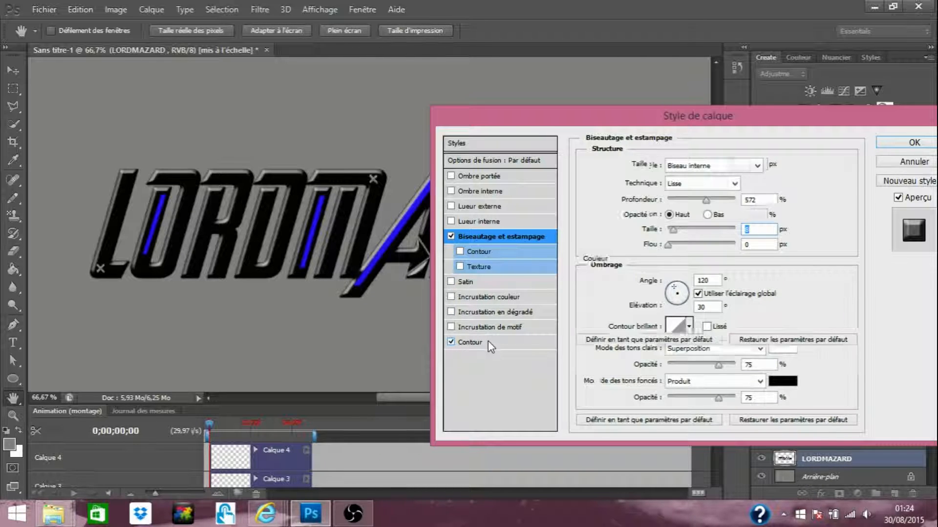
pyautogui.moveTo(658, 169); pyautogui.dragTo(660, 170)
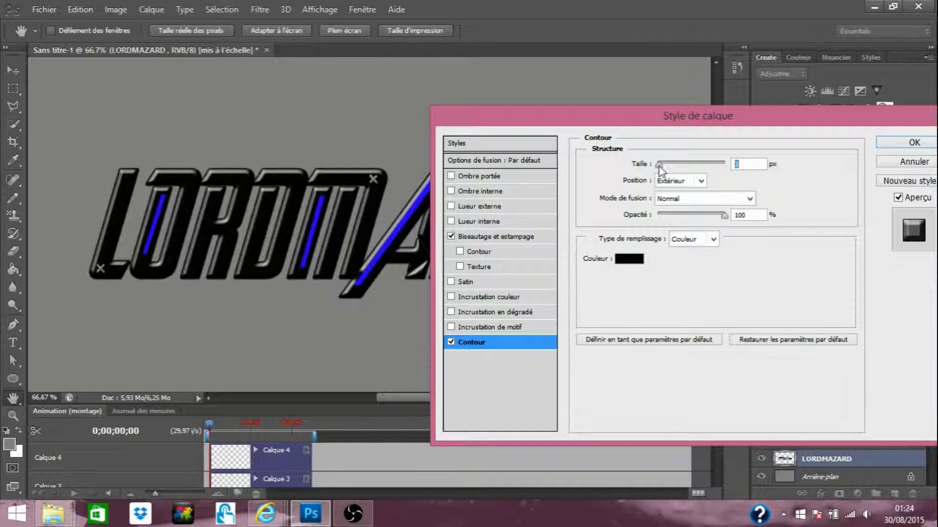
pyautogui.moveTo(638, 121); pyautogui.dragTo(602, 114)
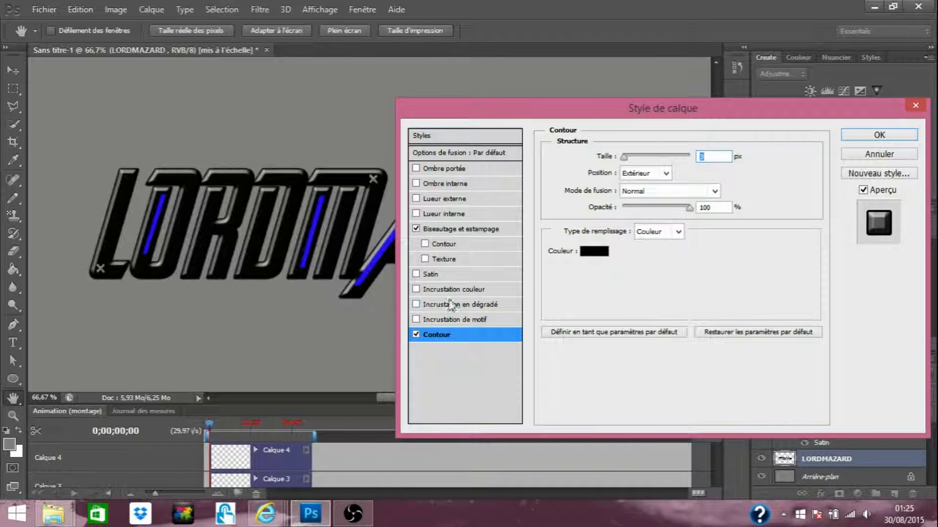
pyautogui.moveTo(500, 118); pyautogui.dragTo(517, 106)
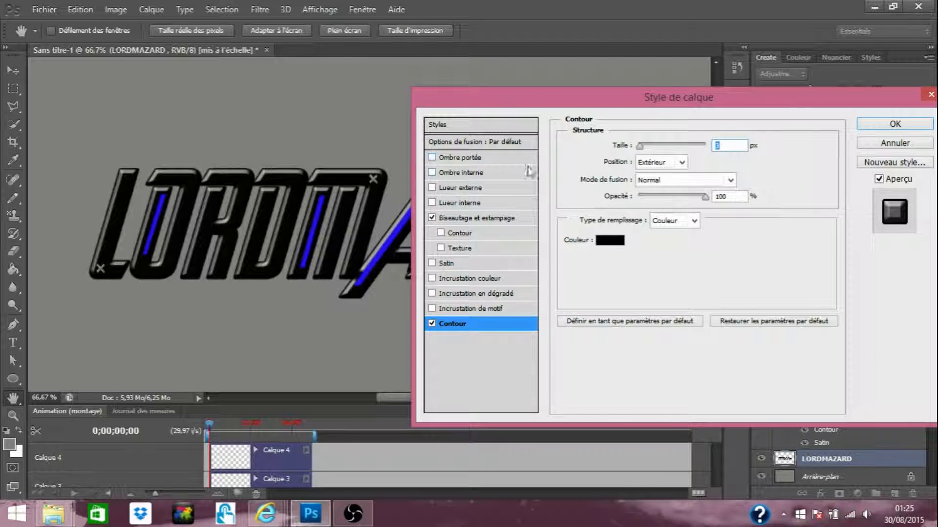
pyautogui.moveTo(715, 106); pyautogui.dragTo(581, 98)
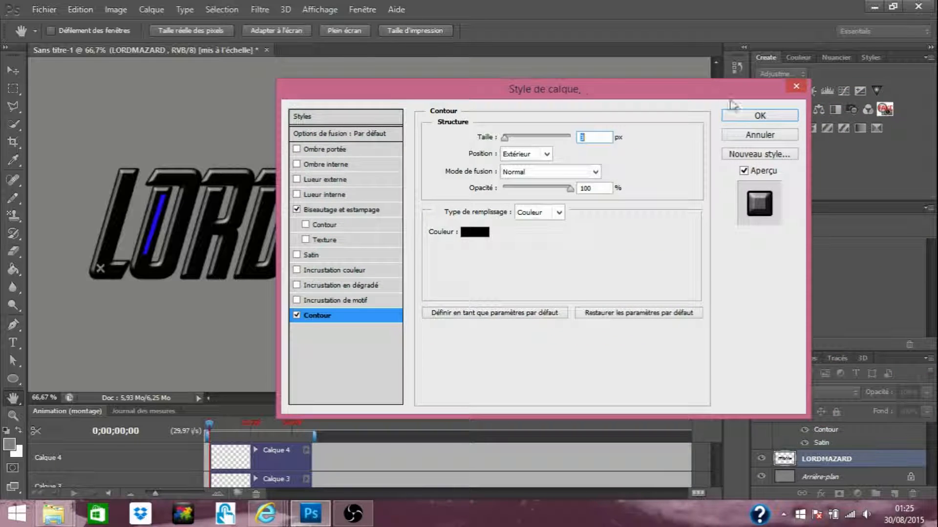
pyautogui.click(733, 116)
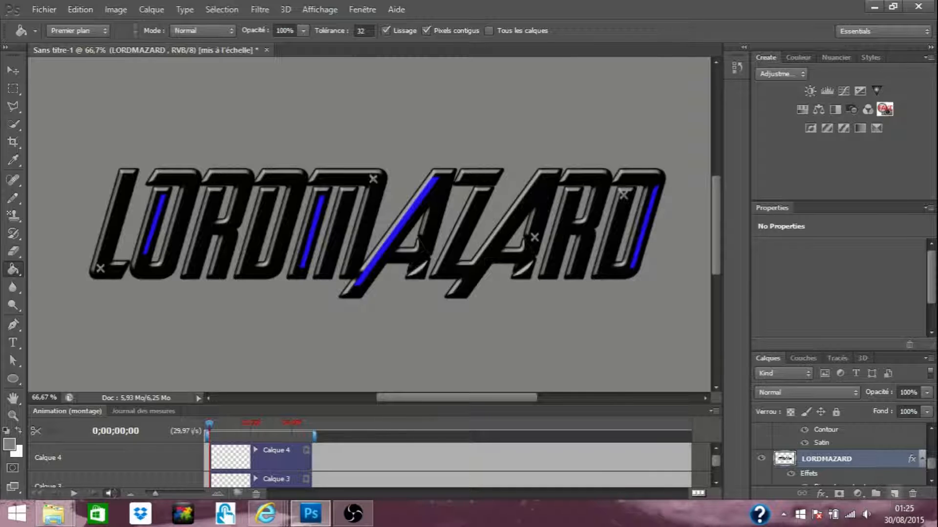
pyautogui.moveTo(932, 467); pyautogui.dragTo(932, 467)
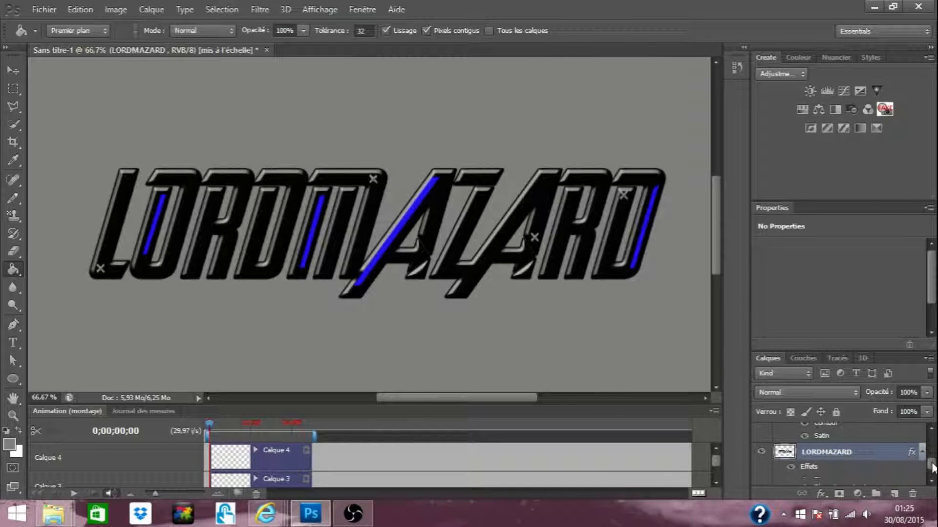
pyautogui.doubleClick(887, 456)
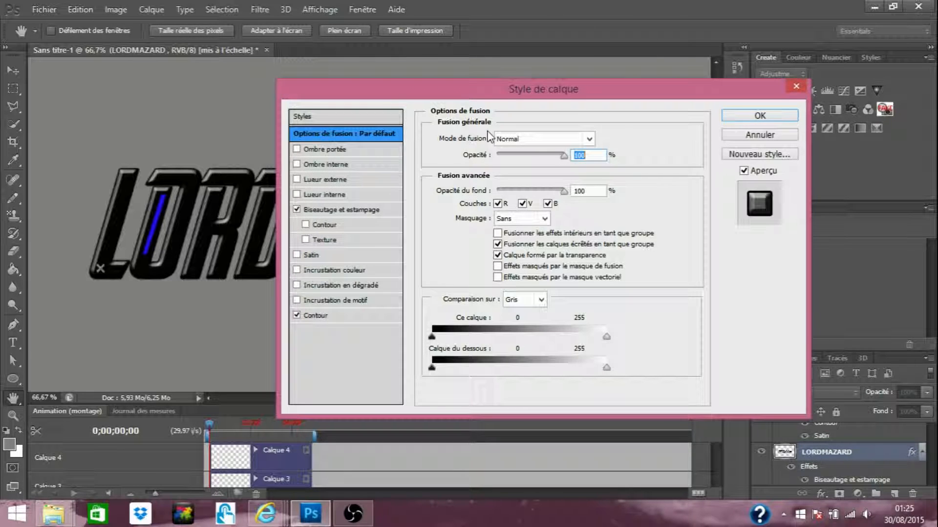
pyautogui.click(791, 89)
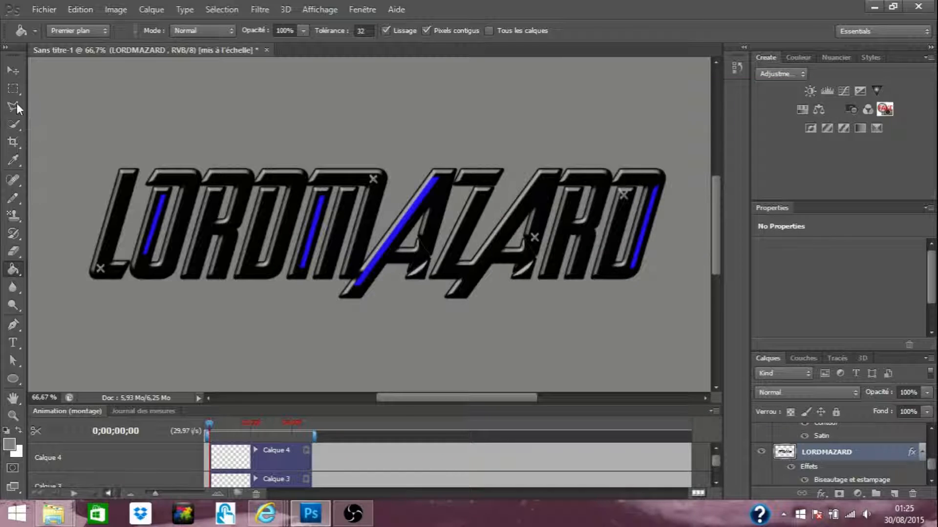
# - Select the blue strip in the first O with the Quick Selection tool and copy it to a new layer
pyautogui.moveTo(16, 121); pyautogui.dragTo(65, 125)
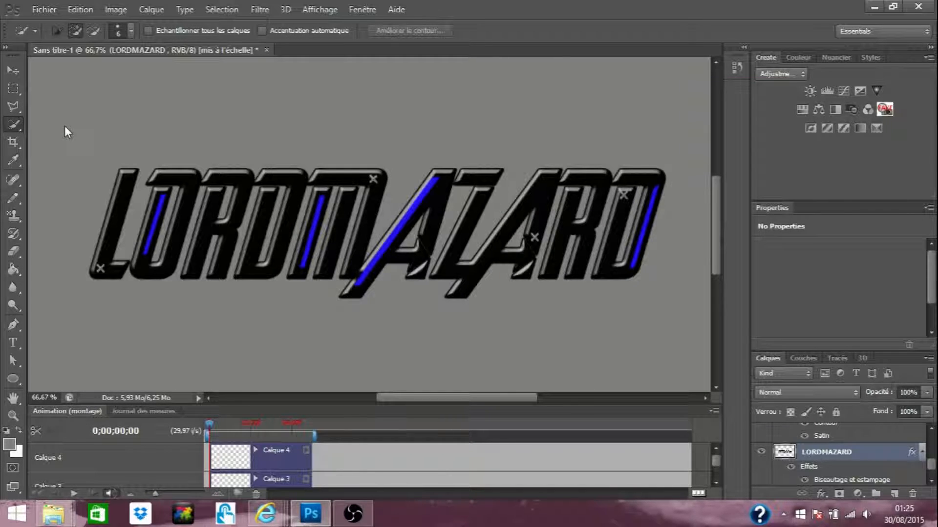
pyautogui.moveTo(162, 198); pyautogui.dragTo(146, 251)
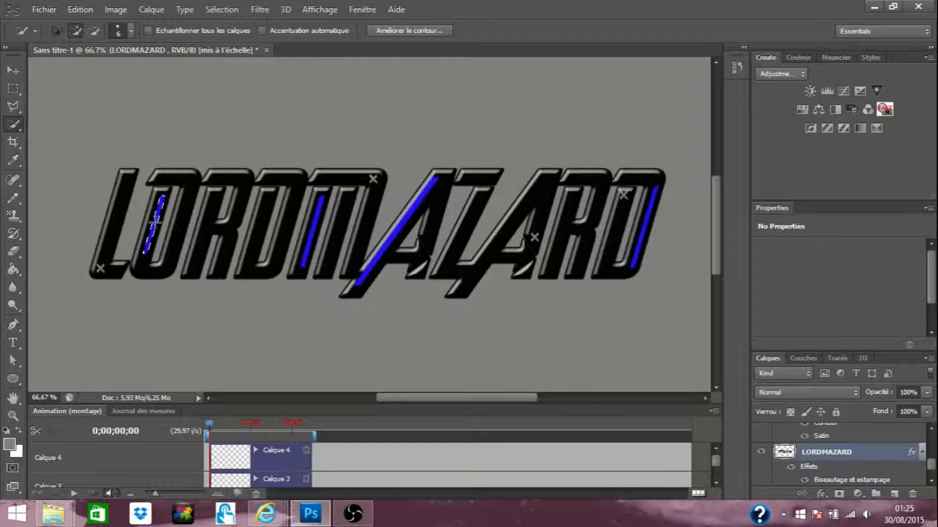
pyautogui.rightClick(154, 223)
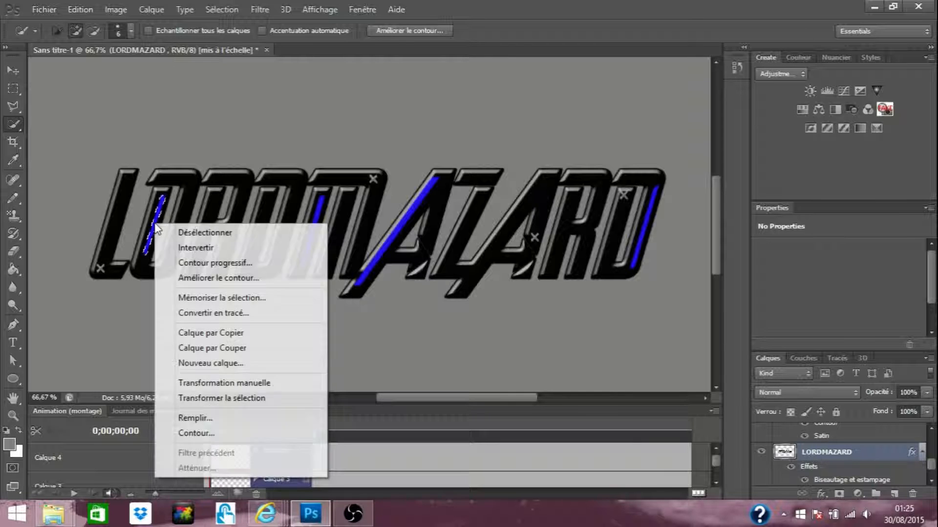
pyautogui.click(198, 334)
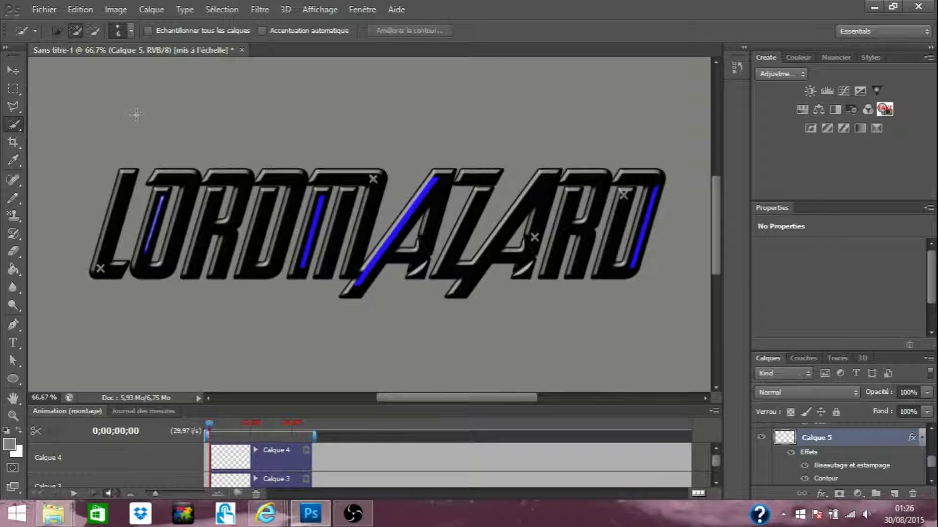
# - Quick-select the blue strip in the M and copy it from the LORDMAZARD layer to a new layer
pyautogui.moveTo(320, 202); pyautogui.dragTo(301, 265)
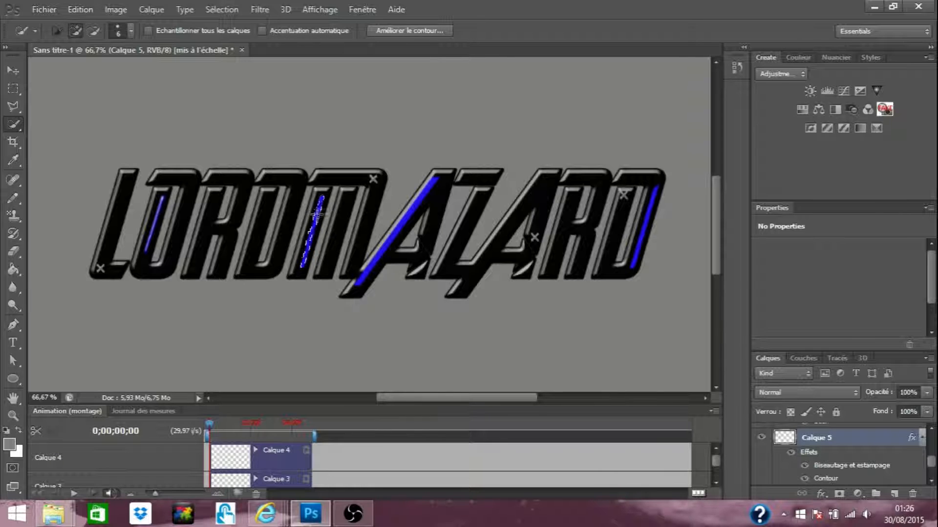
pyautogui.rightClick(305, 252)
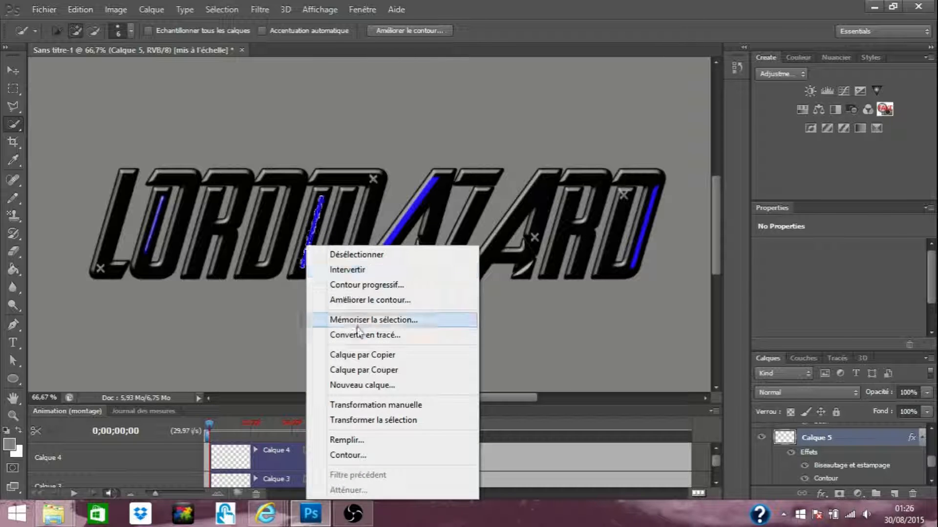
pyautogui.click(356, 350)
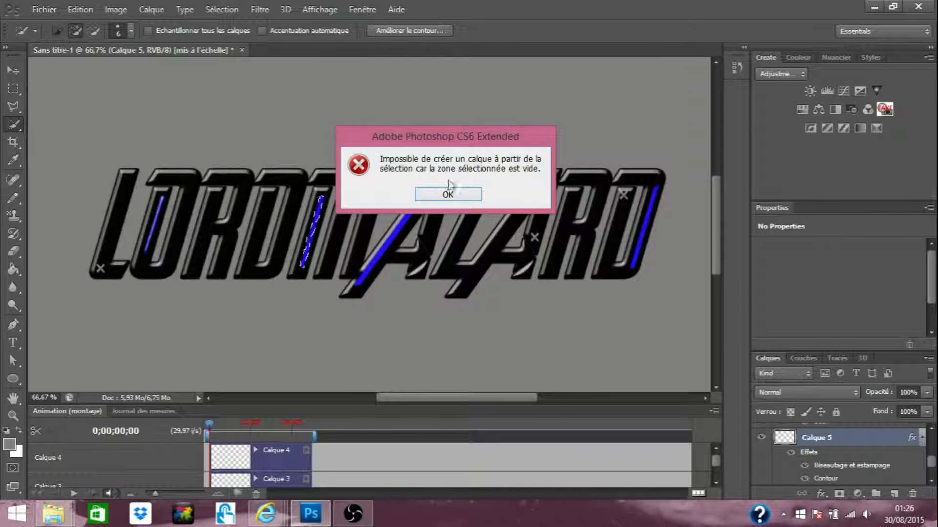
pyautogui.click(444, 195)
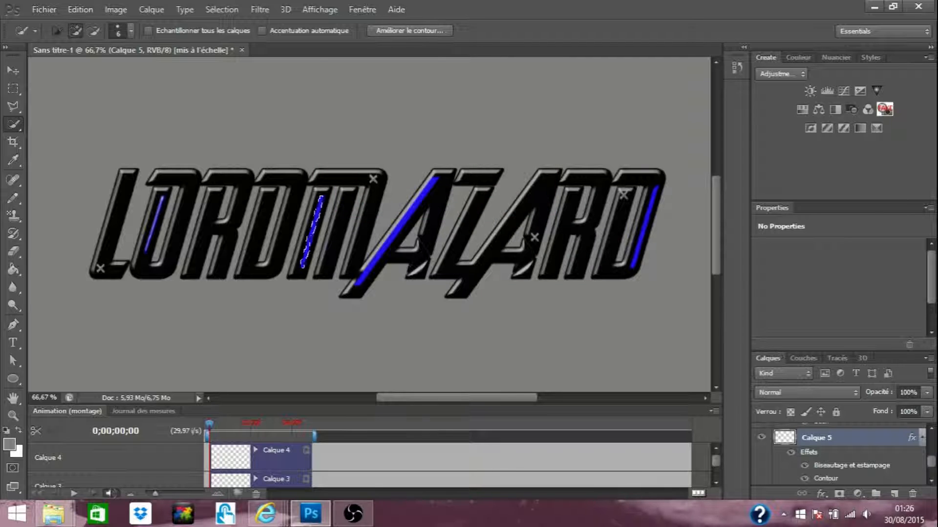
pyautogui.scroll(-3, 888, 463)
pyautogui.click(888, 463)
pyautogui.rightClick(315, 222)
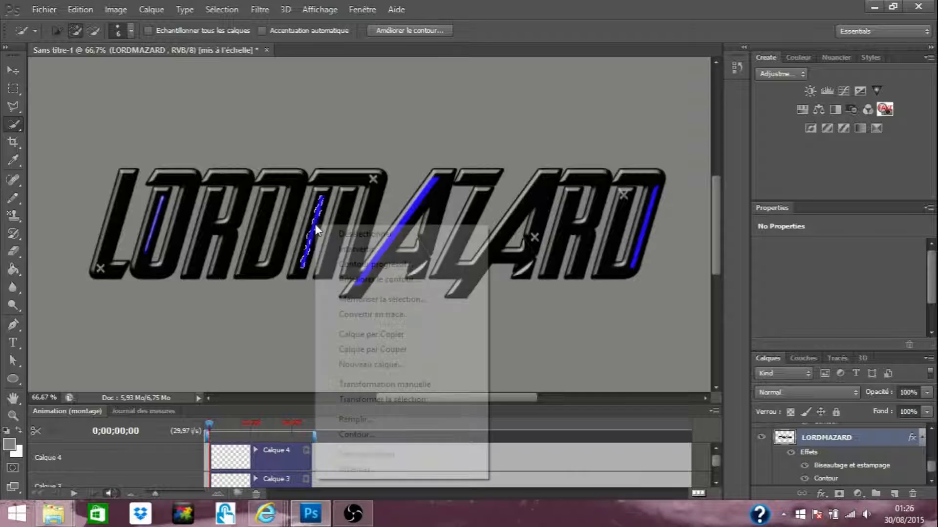
pyautogui.click(368, 336)
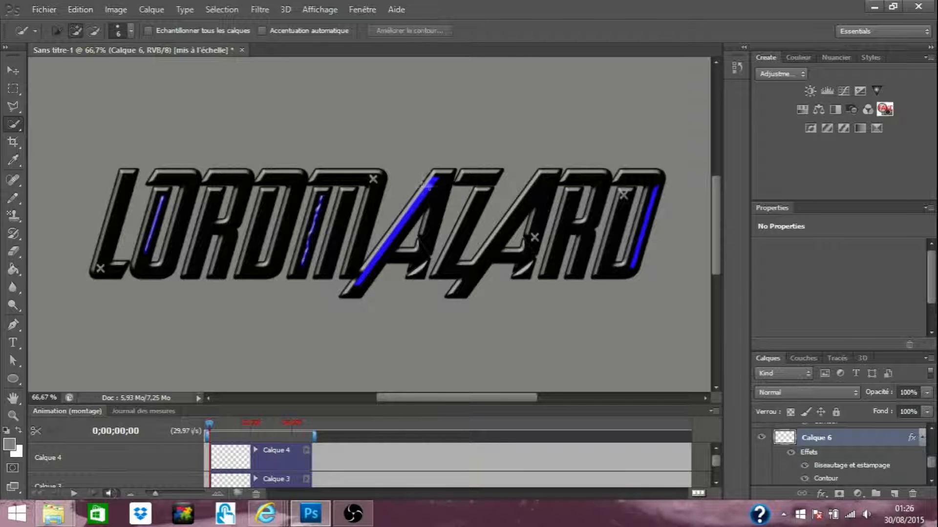
# - Quick-select the long blue diagonal strip in the first A and copy it from the LORDMAZARD layer to a new layer
pyautogui.scroll(-3, 880, 461)
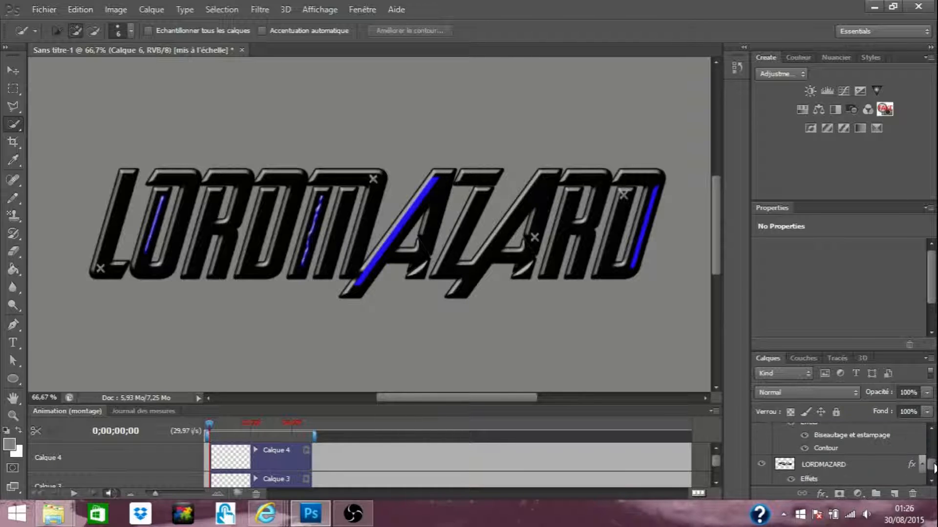
pyautogui.click(880, 459)
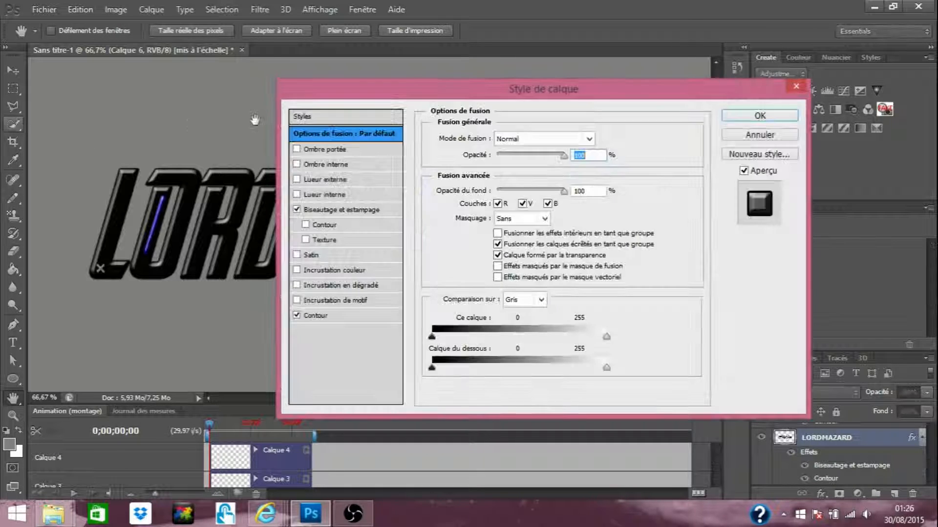
pyautogui.click(796, 87)
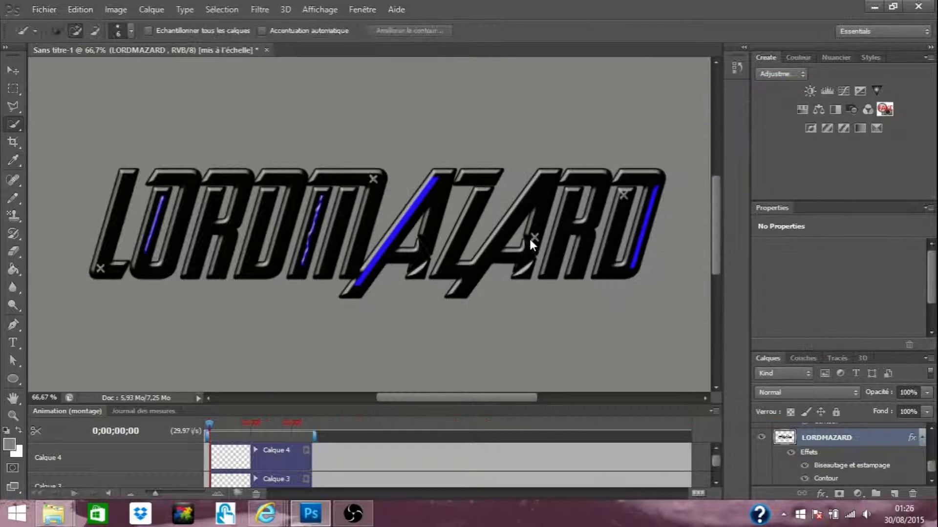
pyautogui.click(431, 182)
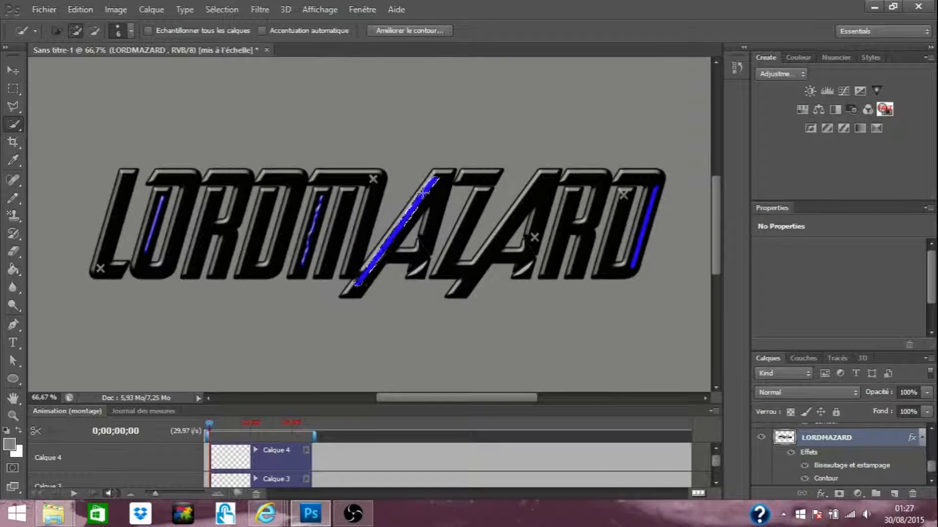
pyautogui.rightClick(424, 194)
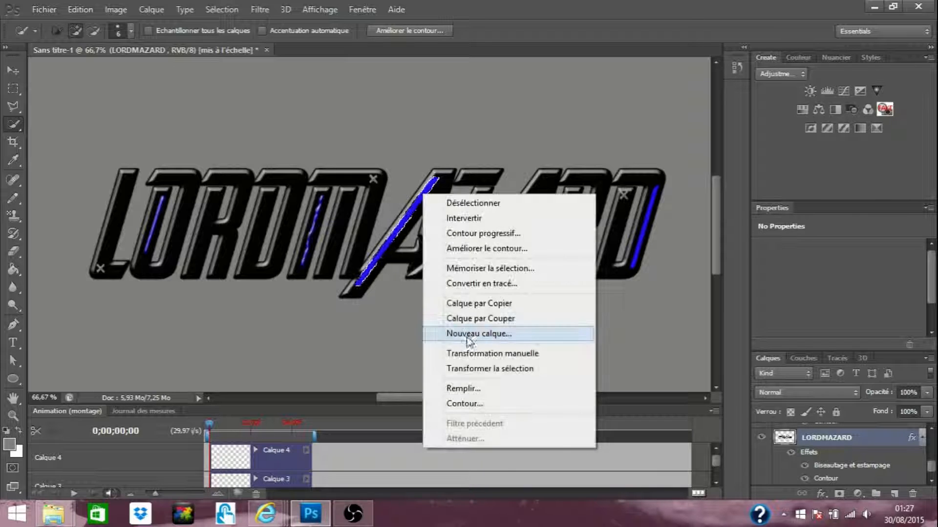
pyautogui.click(471, 305)
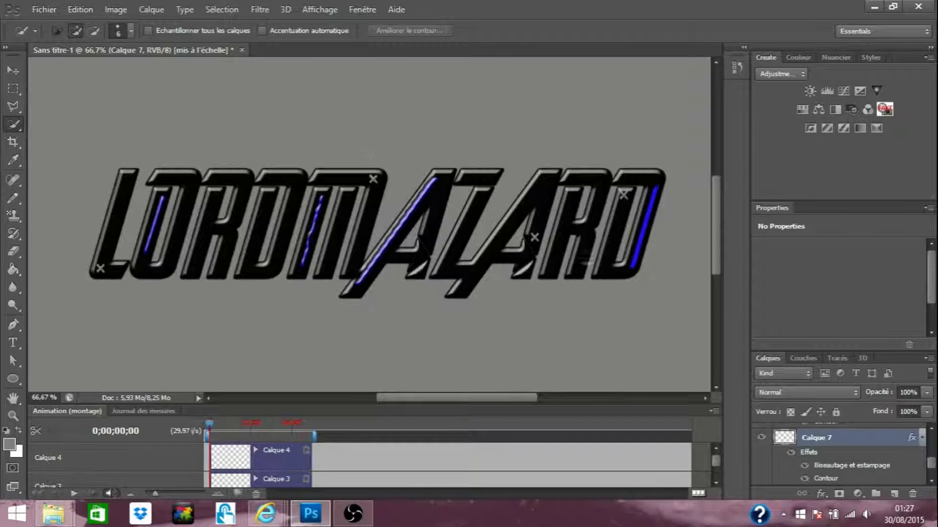
# - Quick-select the blue strip in the final D and copy it from the LORDMAZARD layer to a new layer
pyautogui.scroll(-3, 933, 467)
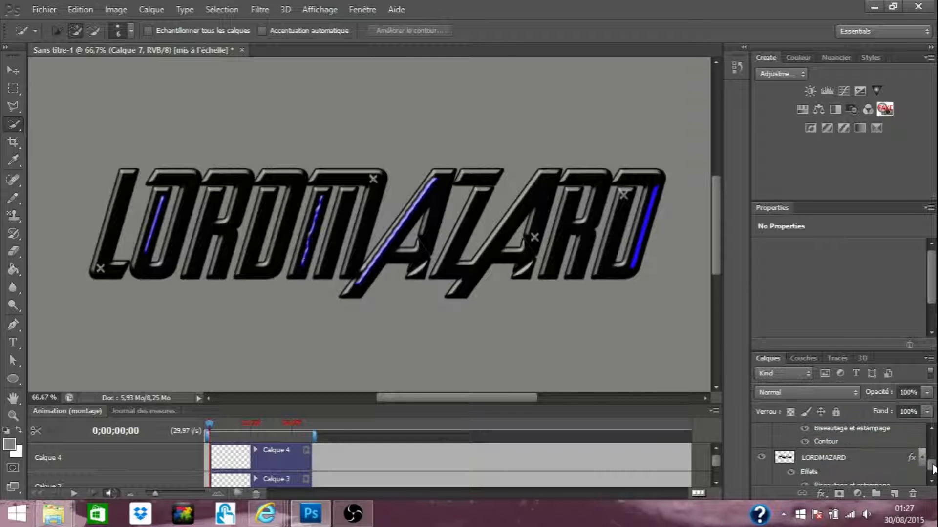
pyautogui.click(883, 459)
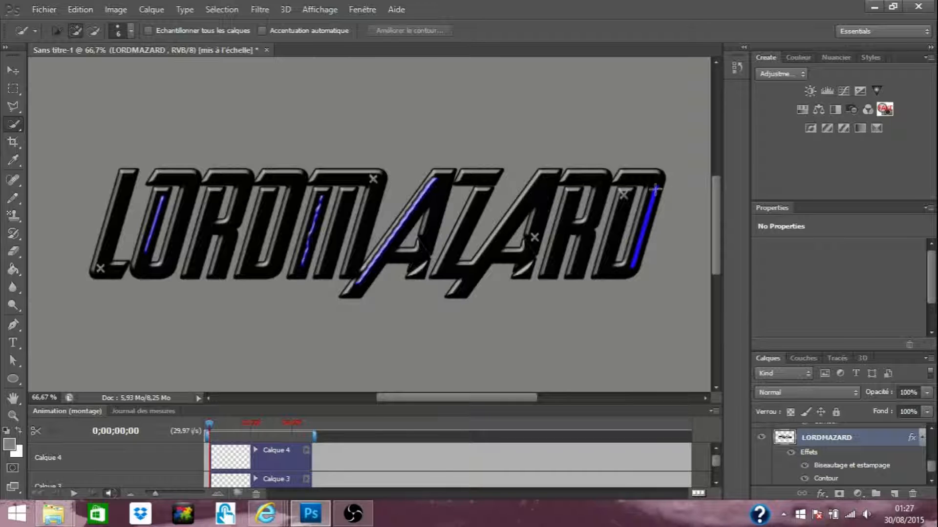
pyautogui.moveTo(655, 190); pyautogui.dragTo(635, 259)
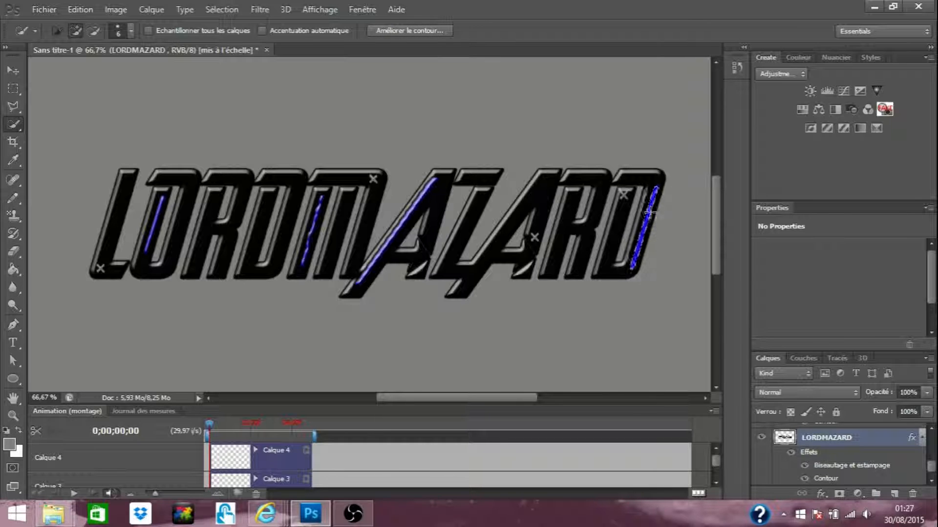
pyautogui.rightClick(653, 219)
pyautogui.click(706, 323)
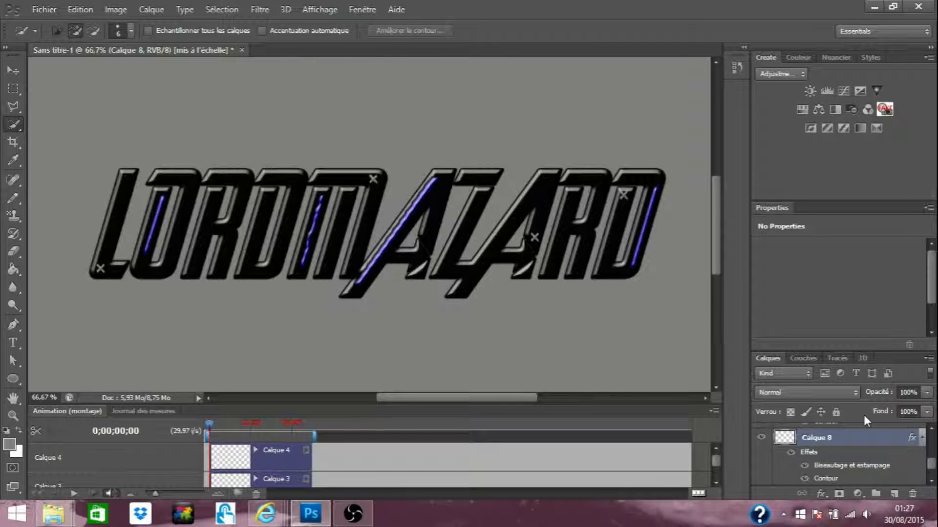
# - Try an outer glow (Lueur externe) with 92% opacity and added noise on the Calque 8 layer
pyautogui.doubleClick(861, 440)
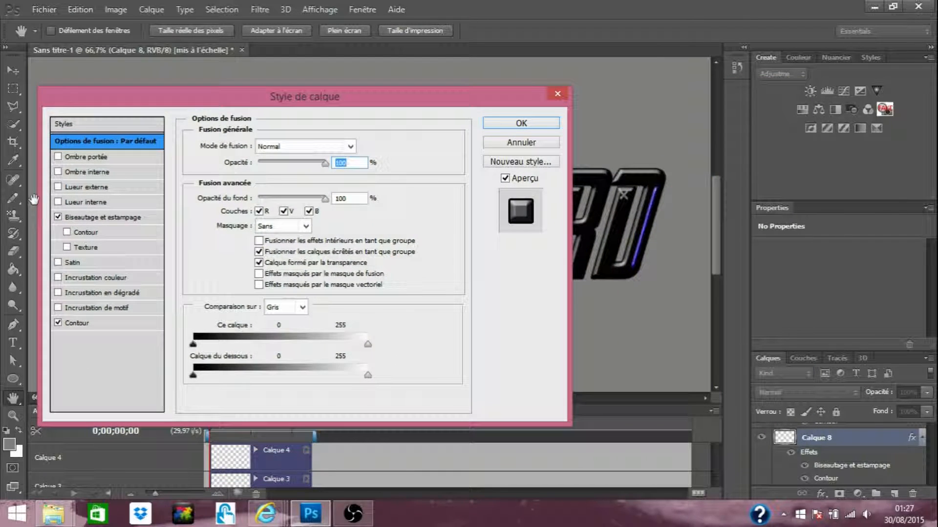
pyautogui.click(58, 187)
pyautogui.click(58, 188)
pyautogui.click(58, 217)
pyautogui.click(57, 217)
pyautogui.click(57, 217)
pyautogui.click(57, 217)
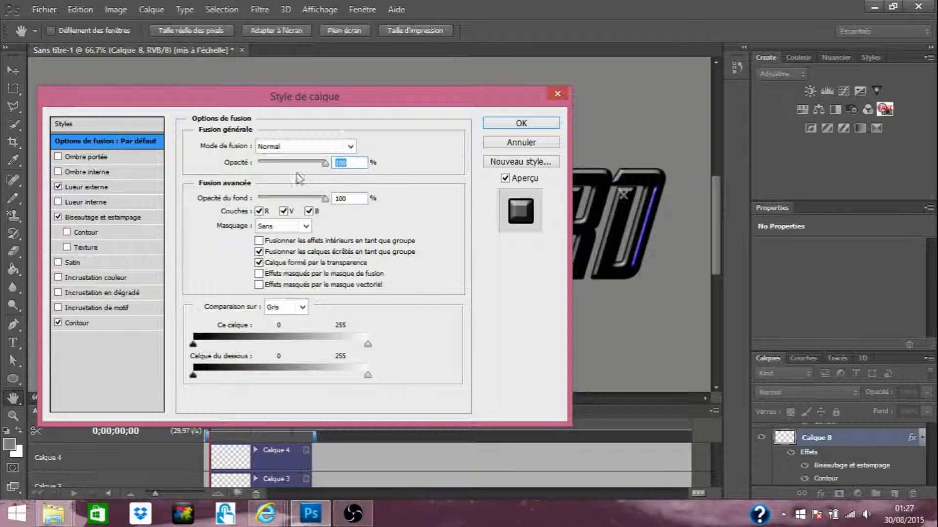
pyautogui.click(137, 186)
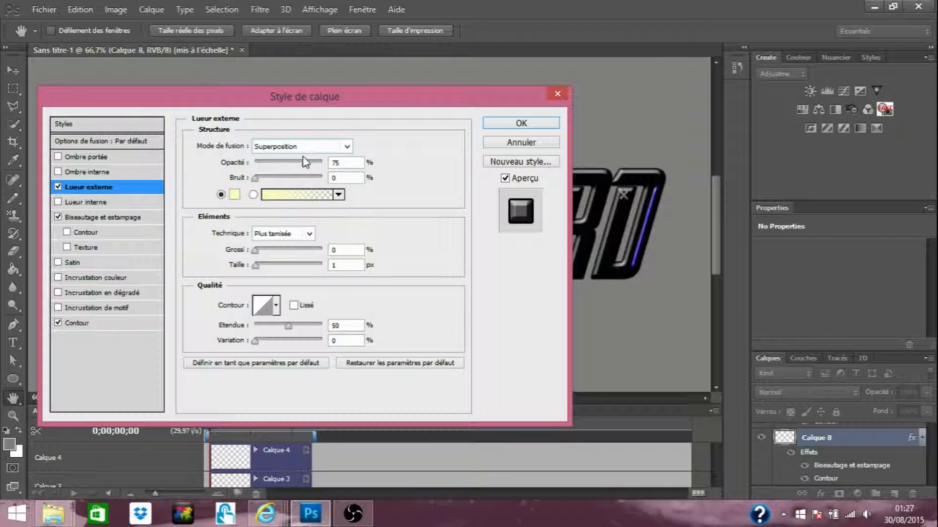
pyautogui.moveTo(305, 164); pyautogui.dragTo(313, 166)
pyautogui.moveTo(255, 178); pyautogui.dragTo(277, 189)
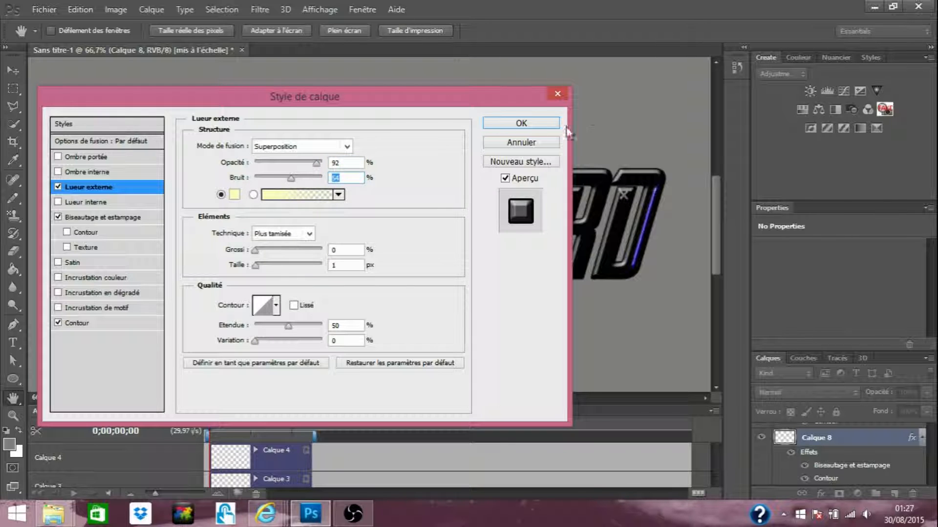
pyautogui.click(557, 94)
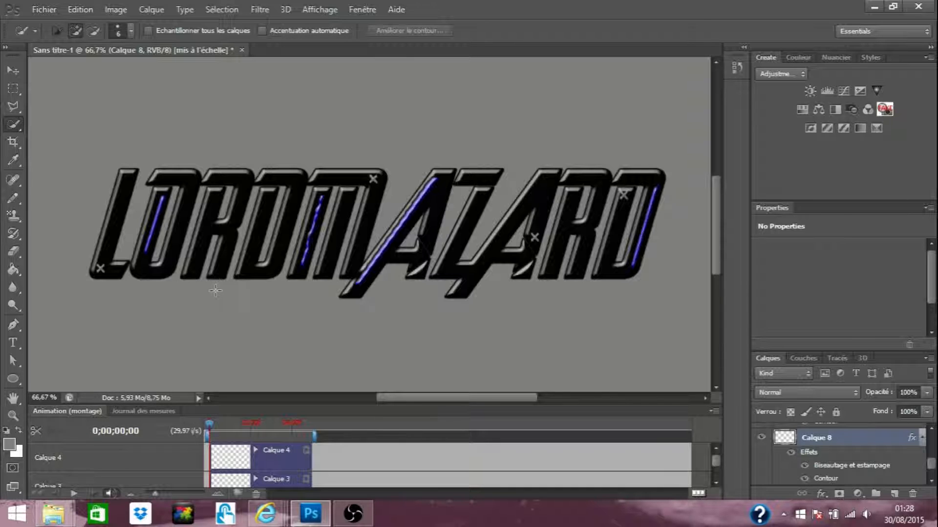
# - Toggle Calque 5's visibility to check its strip, and hide the Calque 6 layer holding the M's jagged strip
pyautogui.moveTo(716, 238); pyautogui.dragTo(716, 246)
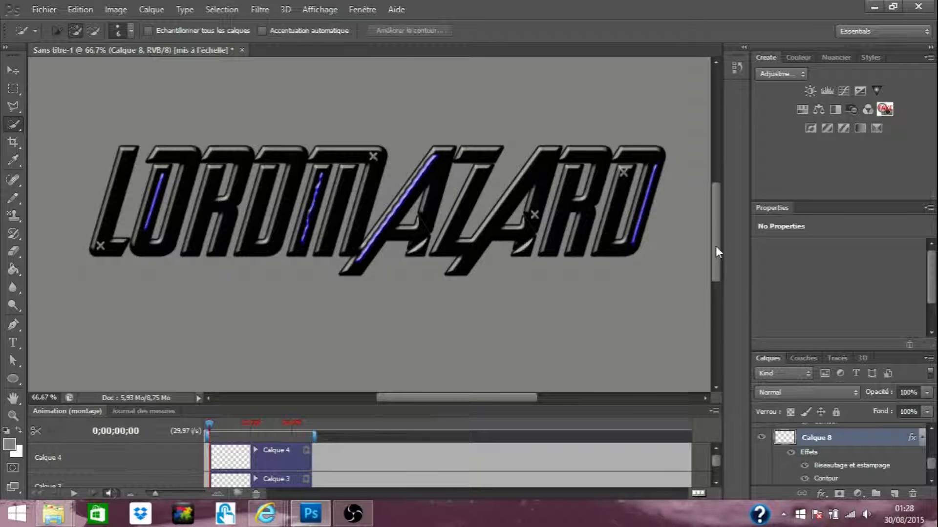
pyautogui.moveTo(933, 470); pyautogui.dragTo(929, 451)
pyautogui.click(762, 460)
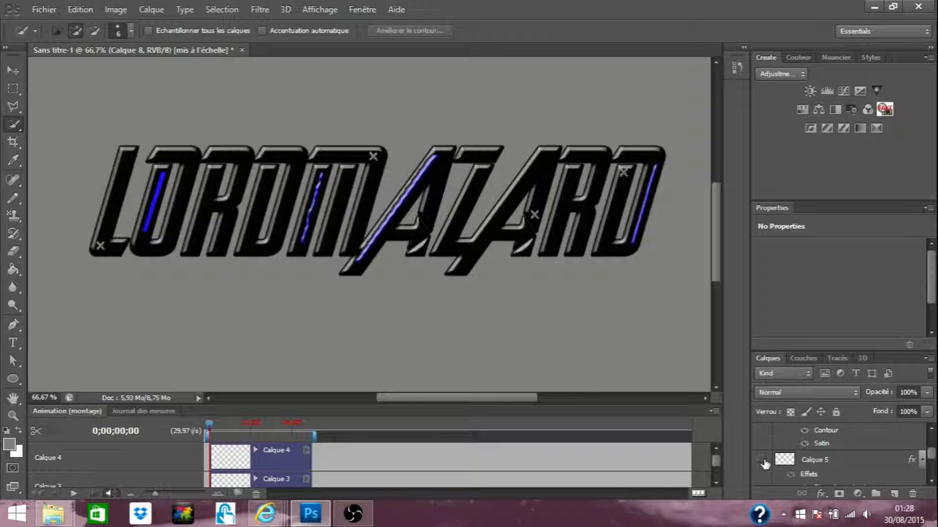
pyautogui.click(762, 461)
pyautogui.scroll(2, 936, 456)
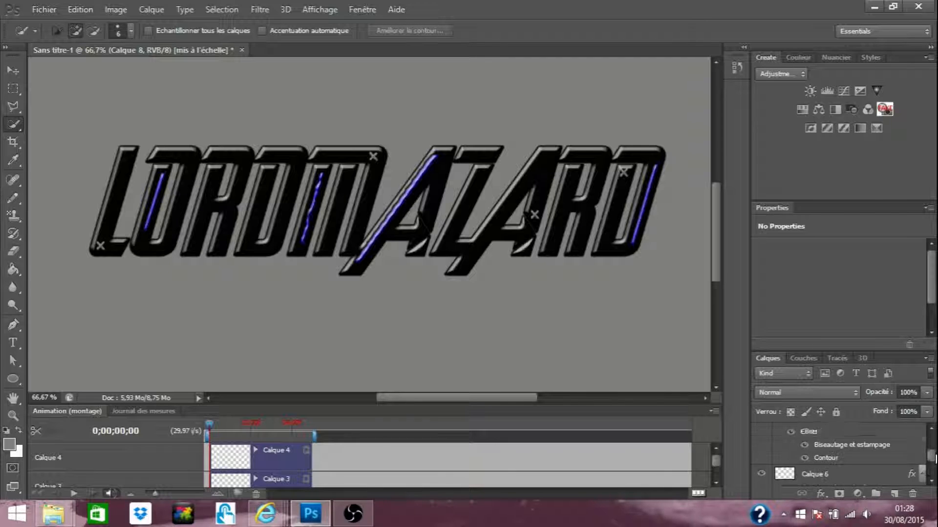
pyautogui.click(762, 462)
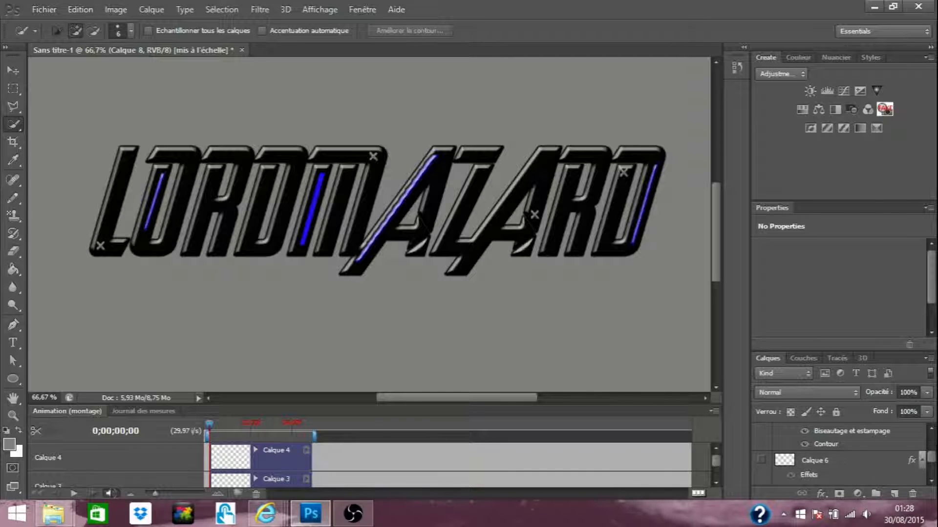
# - Quick-select the blue strip in the M and copy it from the LORDMAZARD layer to a new layer
pyautogui.scroll(-5, 933, 455)
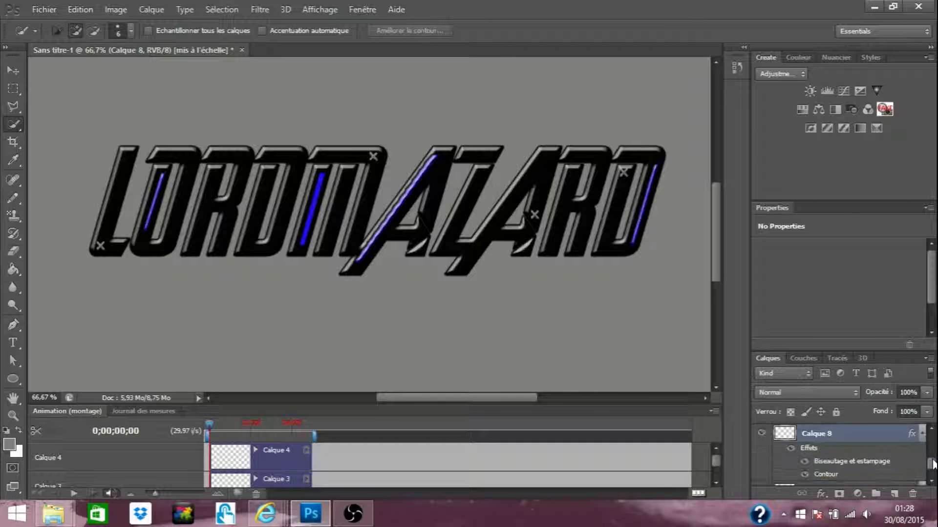
pyautogui.scroll(3, 933, 464)
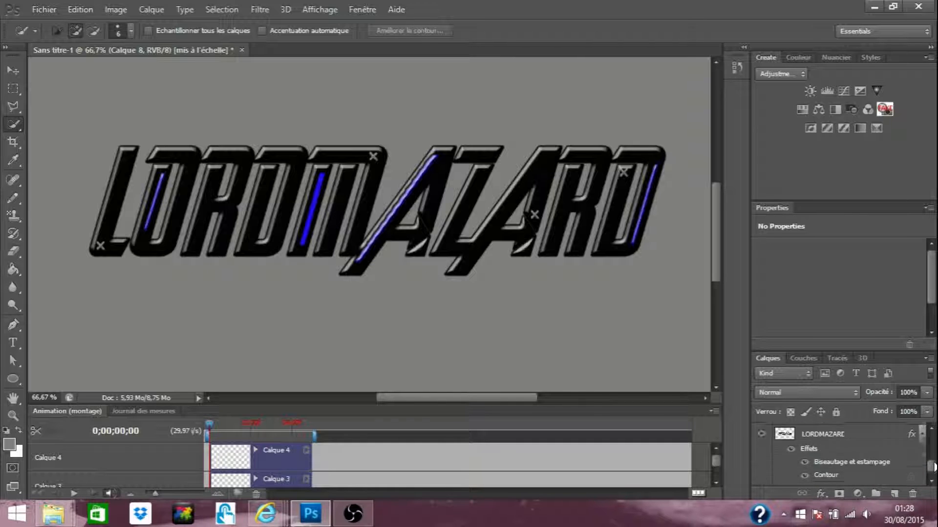
pyautogui.click(319, 10)
pyautogui.click(339, 111)
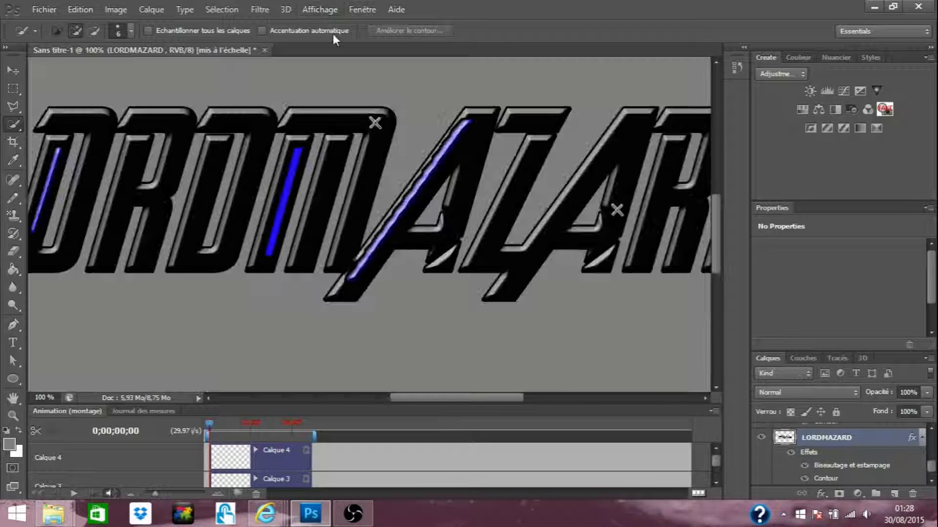
pyautogui.click(314, 8)
pyautogui.click(332, 110)
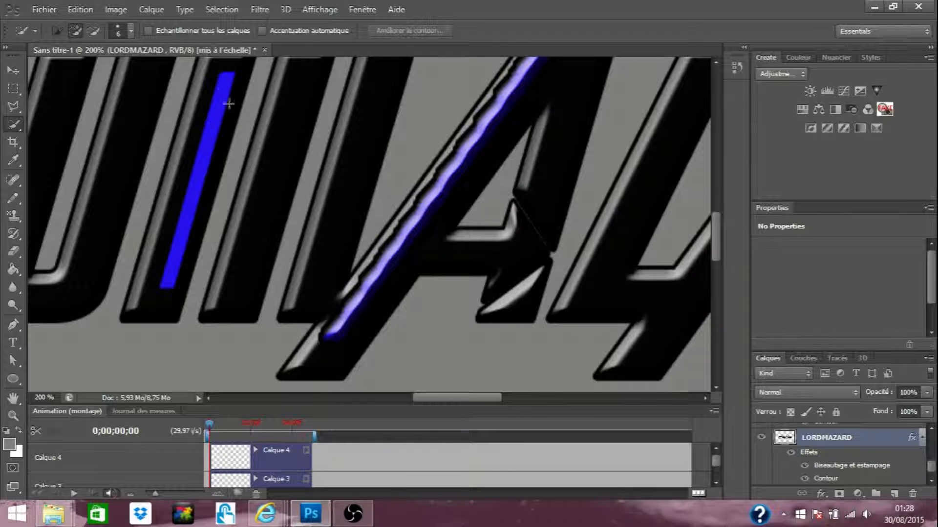
pyautogui.click(222, 84)
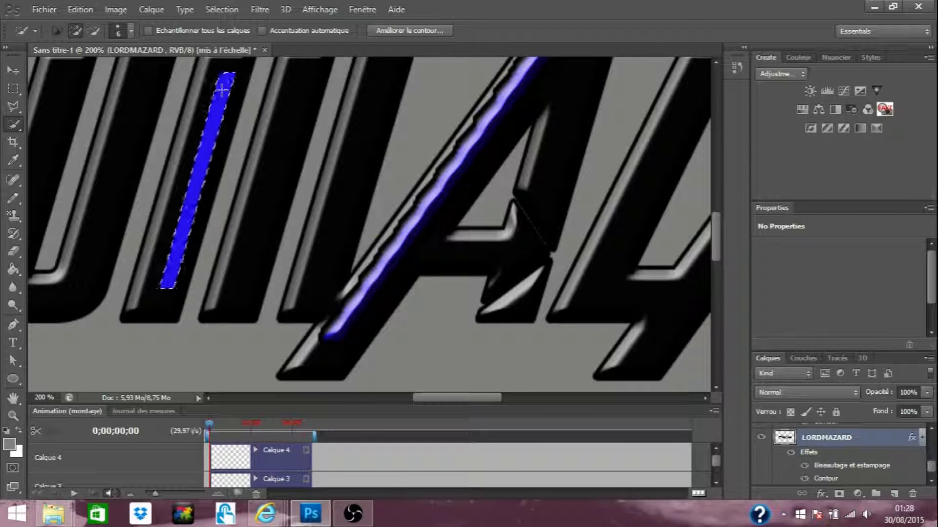
pyautogui.rightClick(221, 88)
pyautogui.click(257, 200)
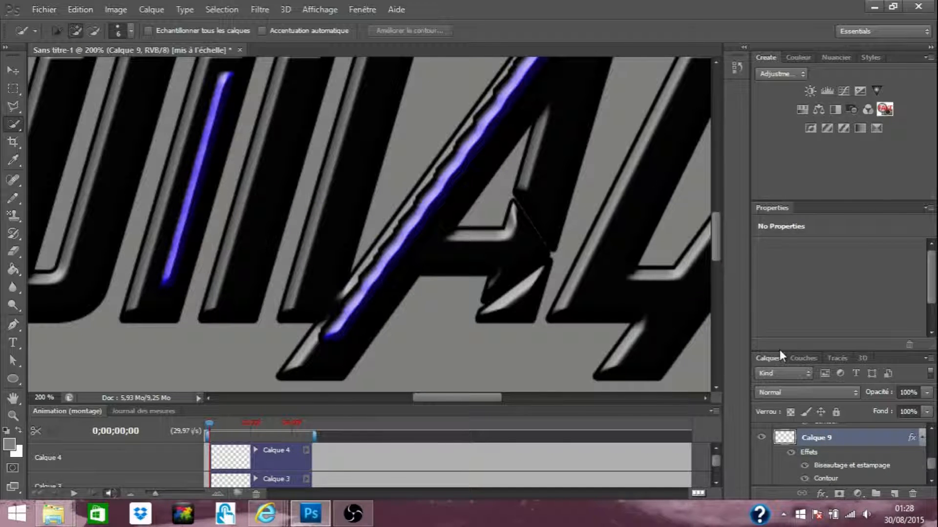
# - Hide the layer holding the first A's jagged diagonal strip
pyautogui.scroll(-1, 933, 471)
pyautogui.scroll(-4, 933, 472)
pyautogui.scroll(-1, 934, 468)
pyautogui.click(762, 452)
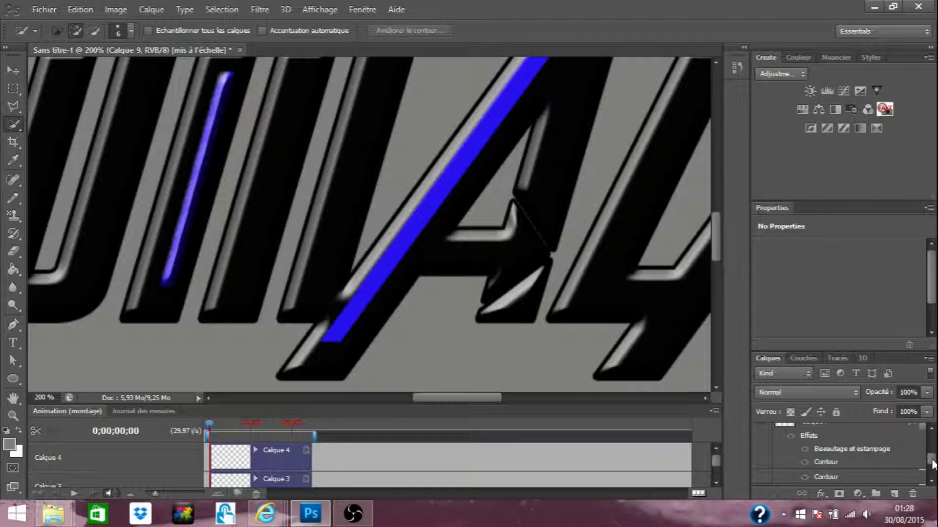
# - Quick-select the first A's diagonal blue strip again on the LORDMAZARD layer and copy it to a new layer
pyautogui.scroll(2, 932, 468)
pyautogui.click(892, 468)
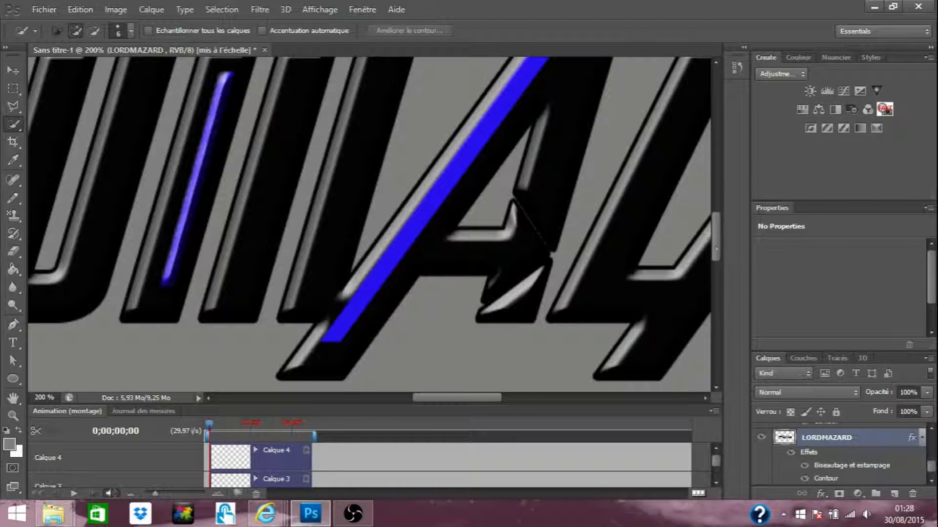
pyautogui.scroll(1, 716, 235)
pyautogui.moveTo(716, 235); pyautogui.dragTo(716, 228)
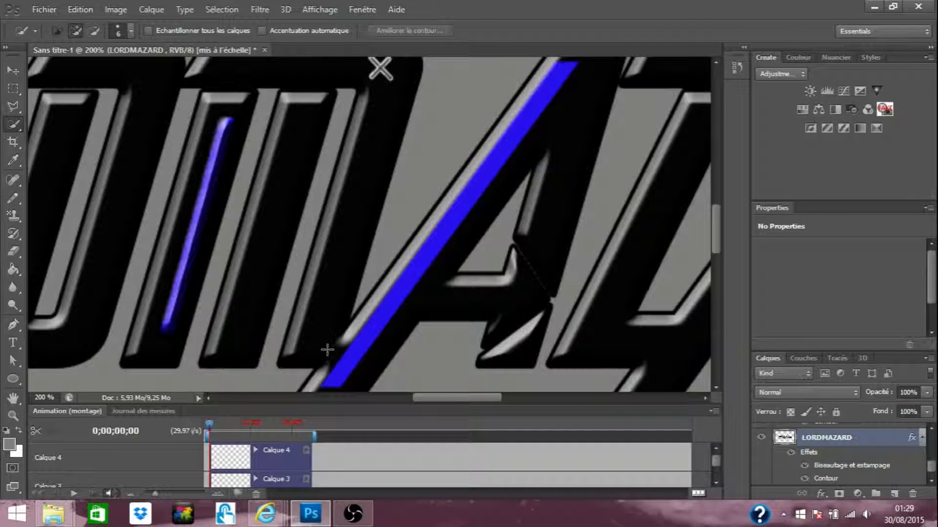
pyautogui.click(346, 363)
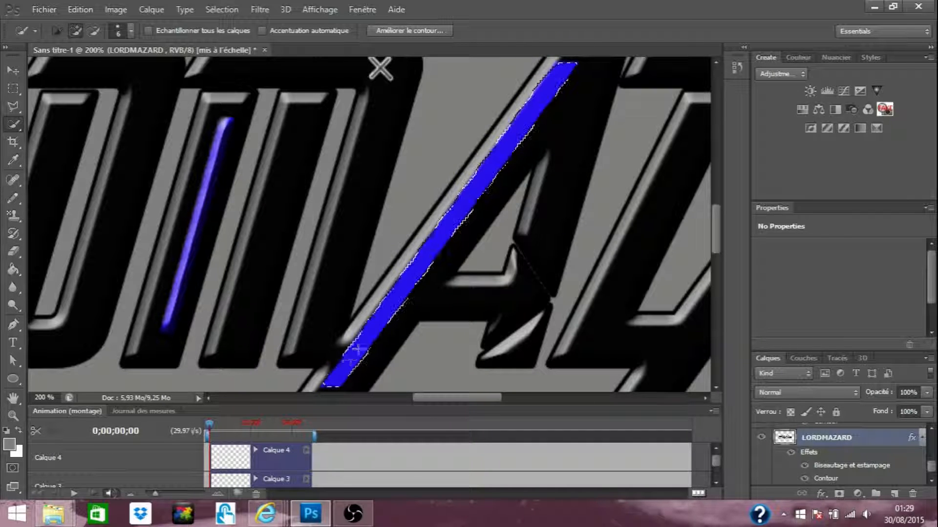
pyautogui.rightClick(367, 338)
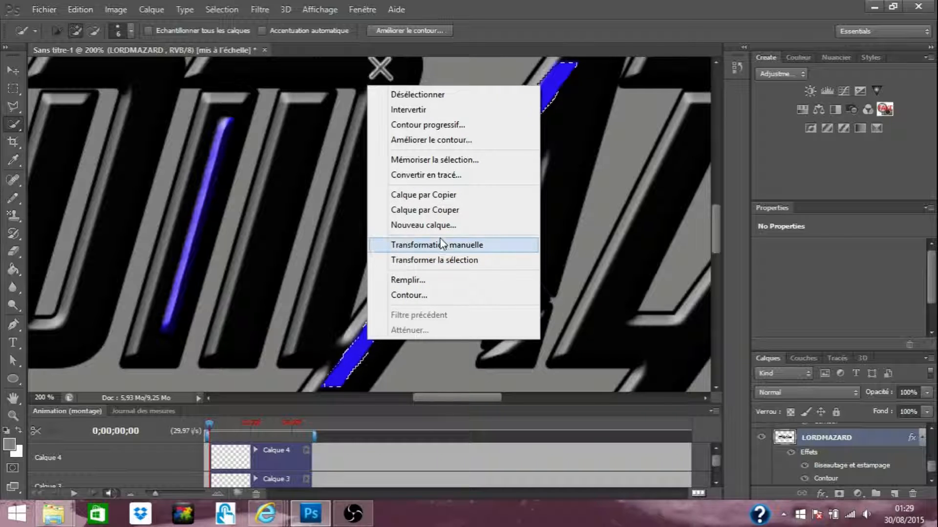
pyautogui.click(444, 195)
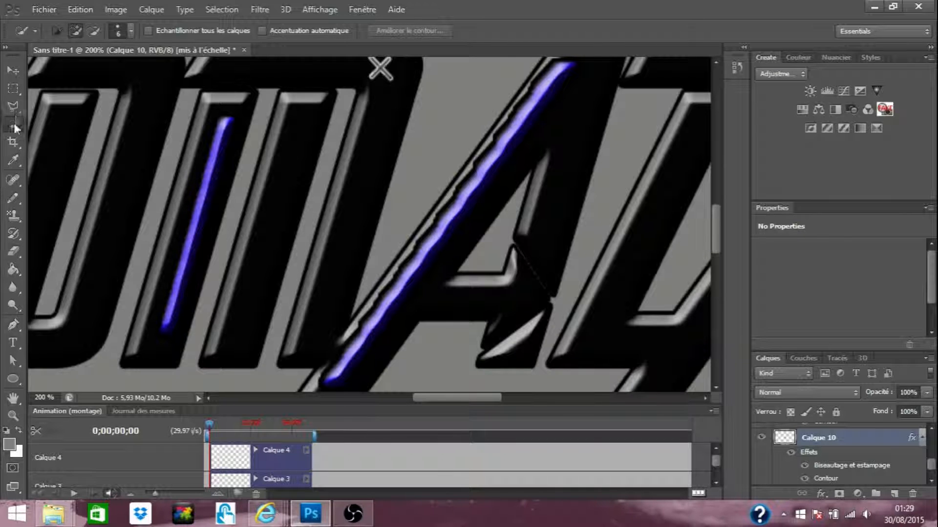
# - Trim the jagged upper-left edge of the first A's strip on Calque 10 using a Polygonal Lasso selection, and deselect
pyautogui.click(13, 106)
pyautogui.click(557, 62)
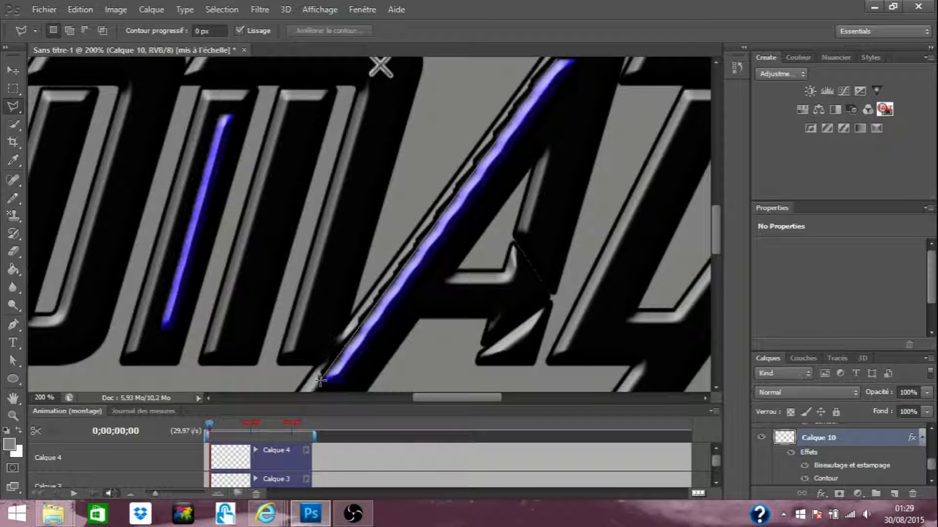
pyautogui.click(315, 371)
pyautogui.click(557, 69)
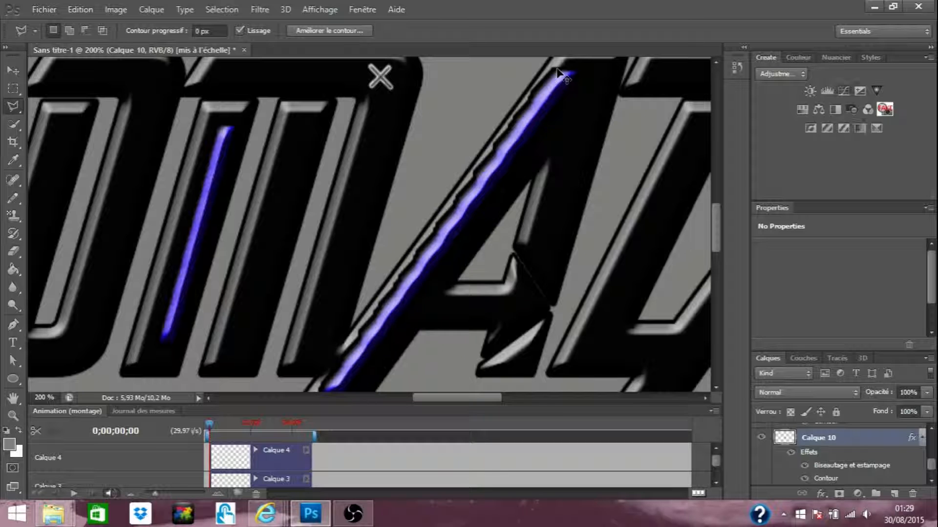
pyautogui.hotkey('ctrl', 'd')
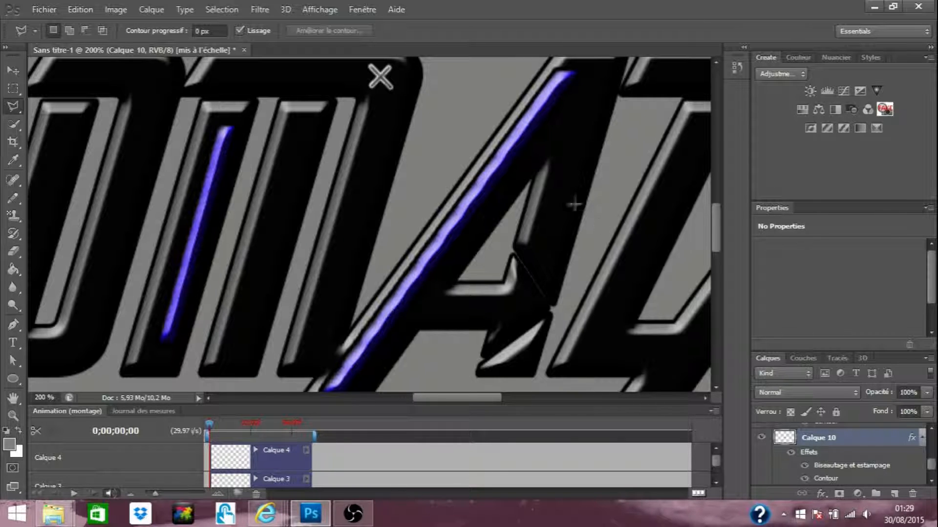
# - Outline a lightning-bolt-shaped arrow pointing right beneath the whole LORDMAZARD text with the Polygonal Lasso
pyautogui.click(319, 9)
pyautogui.click(342, 139)
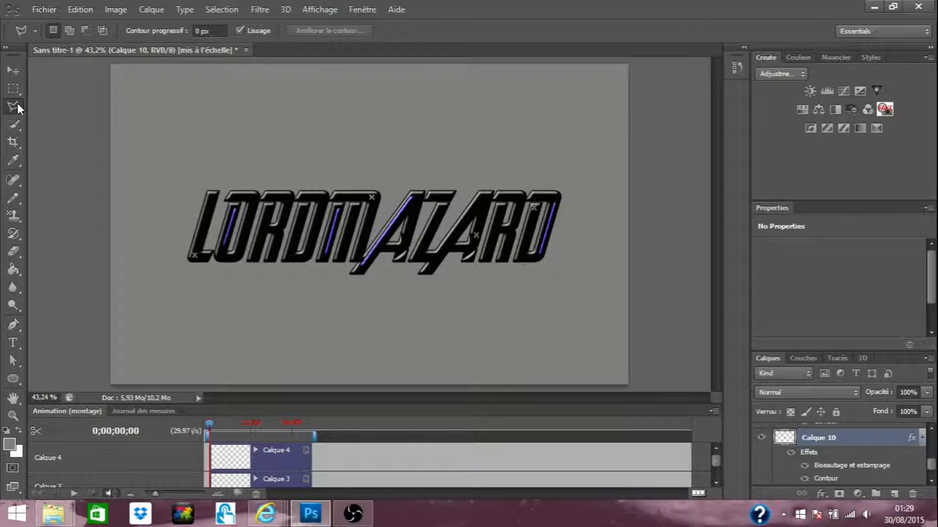
pyautogui.click(174, 269)
pyautogui.click(389, 300)
pyautogui.click(461, 266)
pyautogui.click(583, 267)
pyautogui.click(561, 255)
pyautogui.click(611, 273)
pyautogui.click(571, 294)
pyautogui.click(457, 274)
pyautogui.click(376, 312)
pyautogui.click(176, 268)
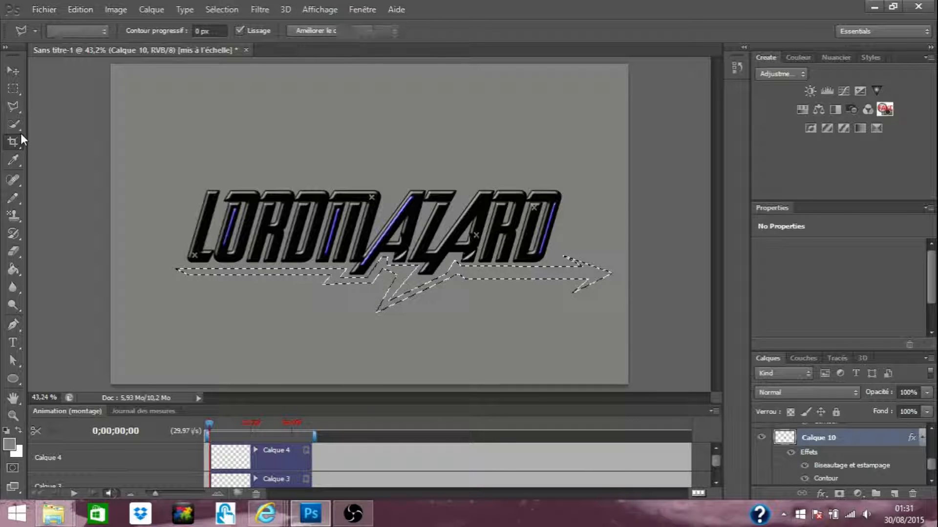
# - Create a new empty layer above Calque 10 for the arrow selection
pyautogui.click(21, 137)
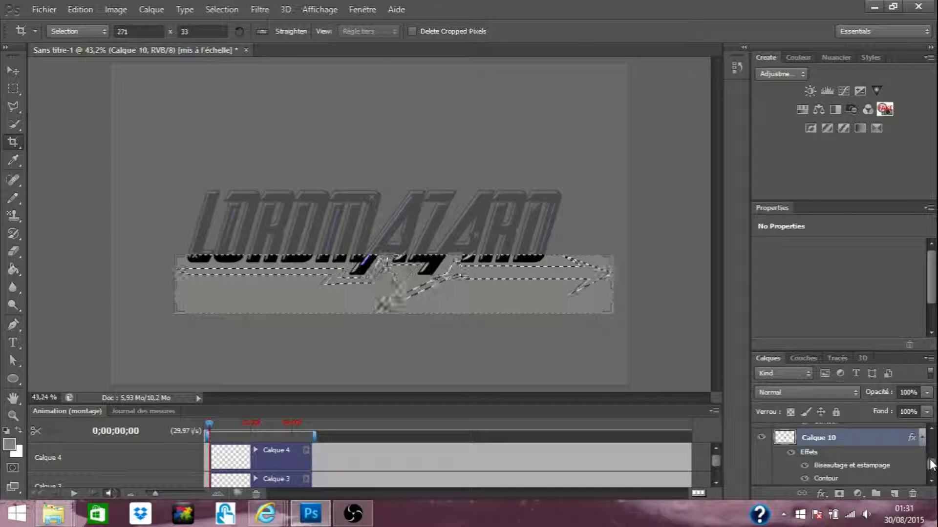
pyautogui.scroll(-3, 929, 466)
pyautogui.scroll(3, 929, 466)
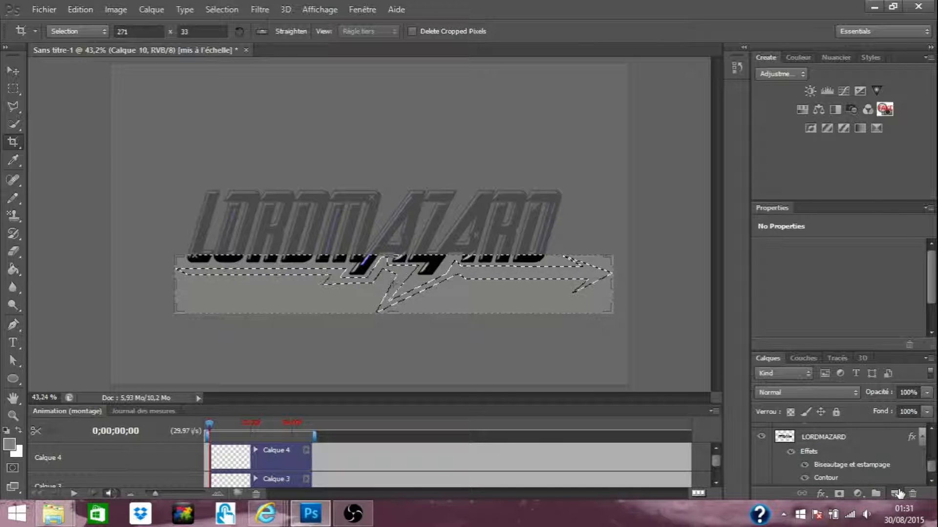
pyautogui.click(894, 494)
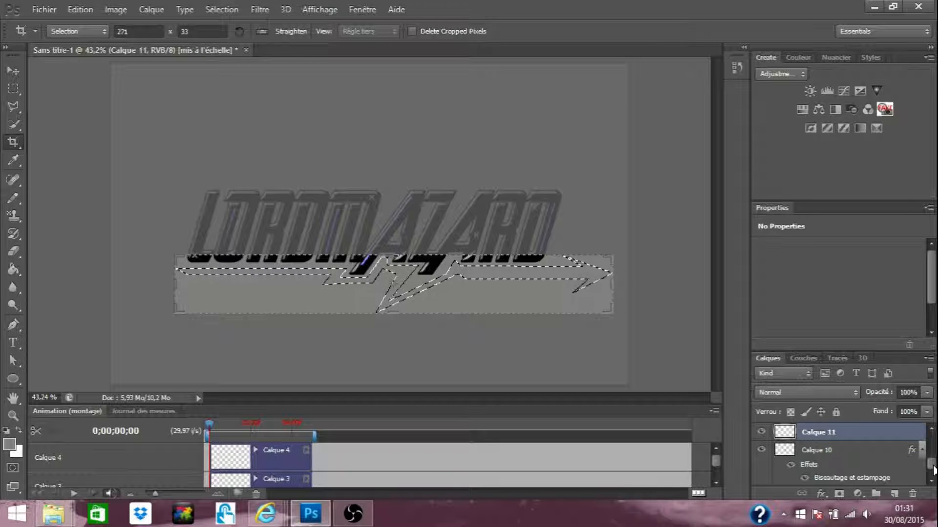
# - Set the foreground colour to yellow f2ea0a, fill the arrow selection on Calque 11 with it, and deselect
pyautogui.click(22, 268)
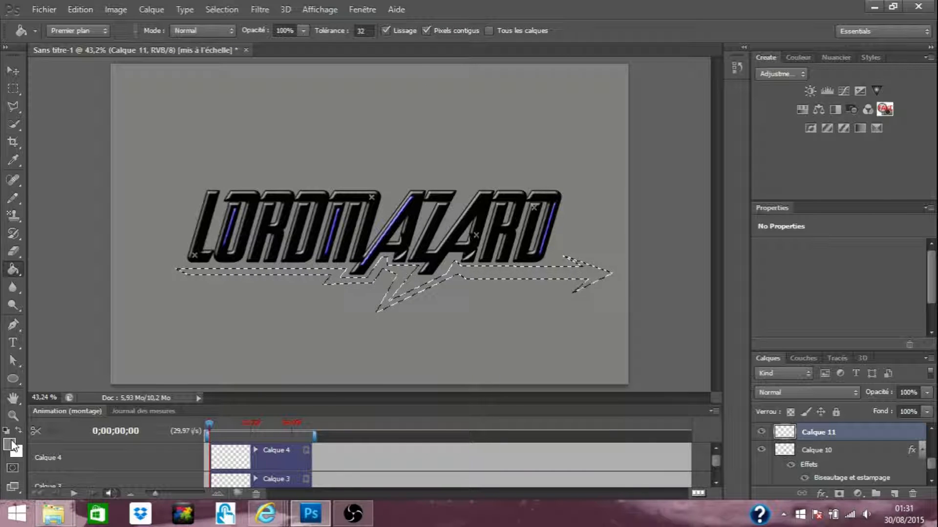
pyautogui.click(11, 443)
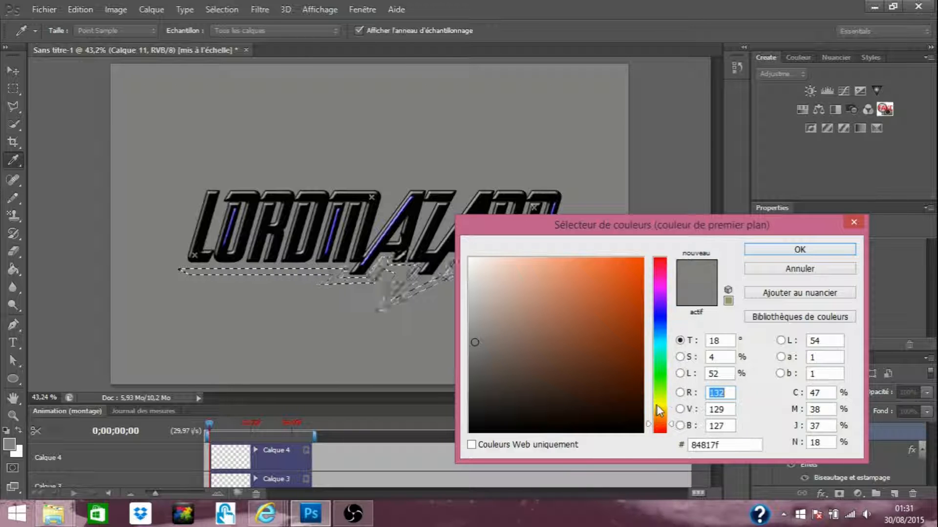
pyautogui.click(659, 405)
pyautogui.moveTo(615, 279); pyautogui.dragTo(636, 267)
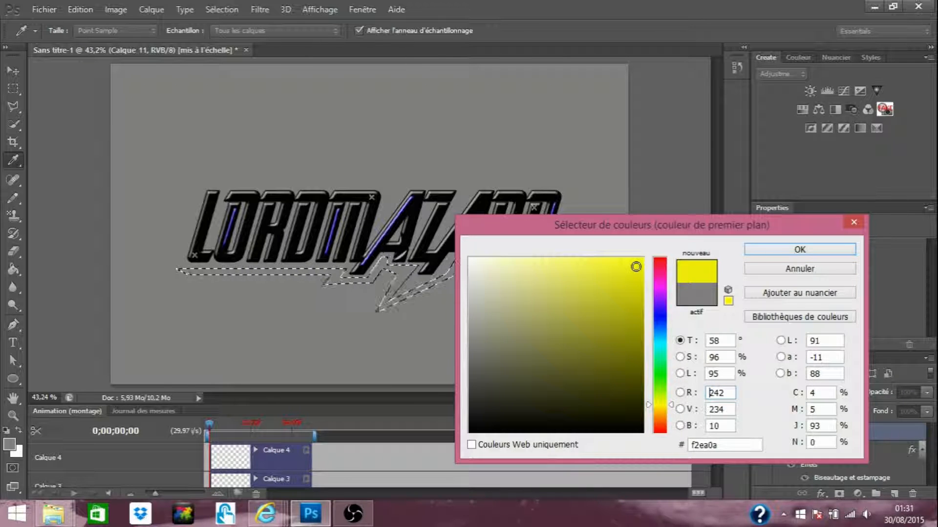
pyautogui.click(793, 250)
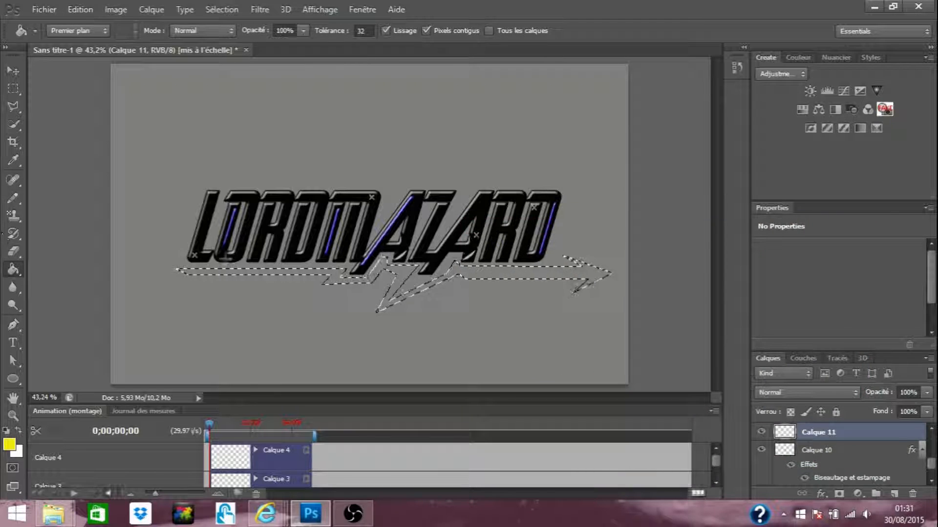
pyautogui.click(573, 264)
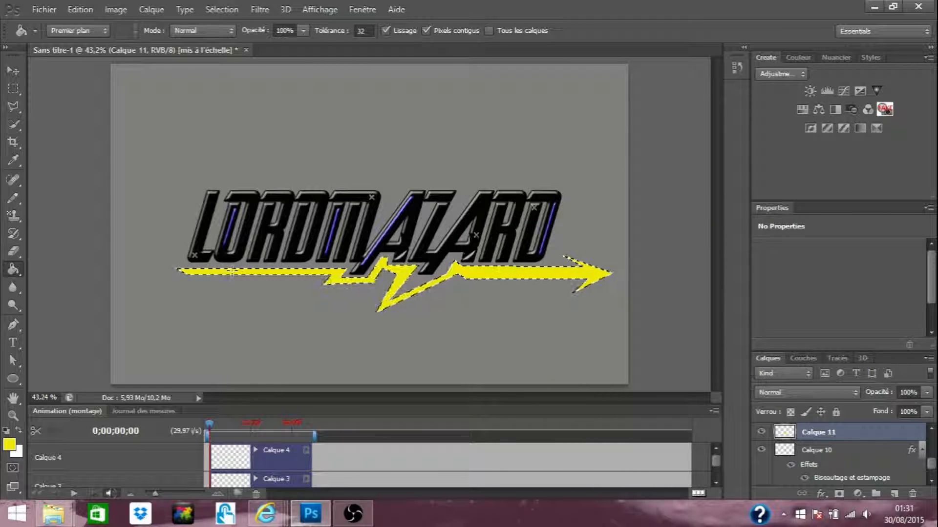
pyautogui.click(14, 88)
pyautogui.hotkey('ctrl', 'd')
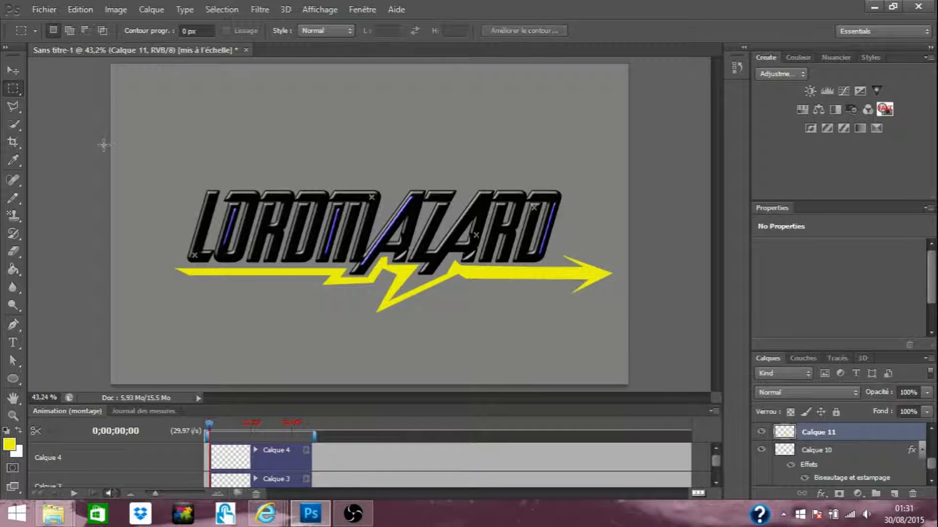
# - Select a thin sliver along the lower edge of the yellow arrow's right shaft with the Polygonal Lasso and cut it away
pyautogui.click(16, 104)
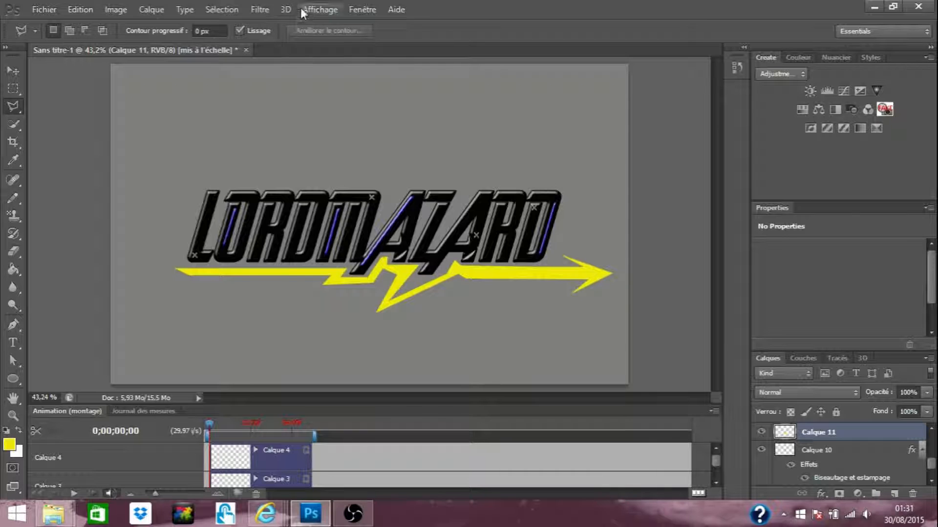
pyautogui.click(312, 9)
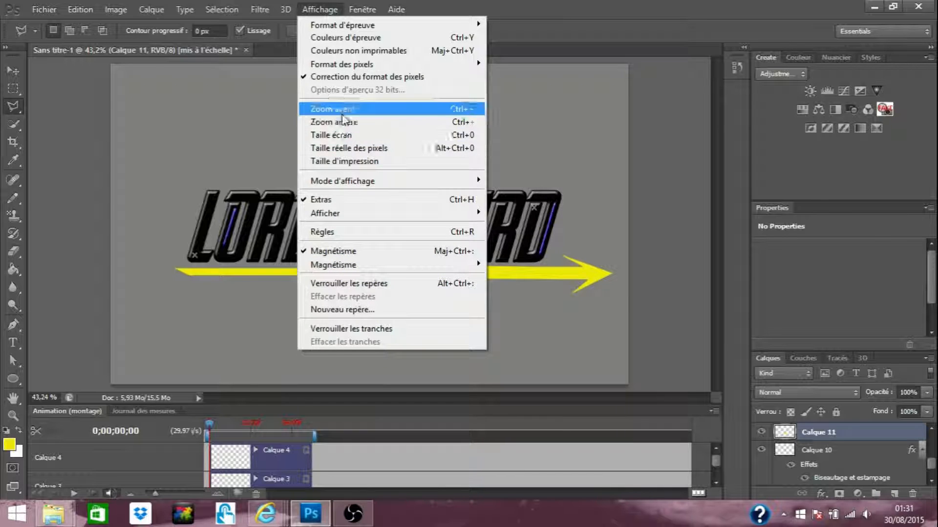
pyautogui.click(342, 115)
pyautogui.click(317, 11)
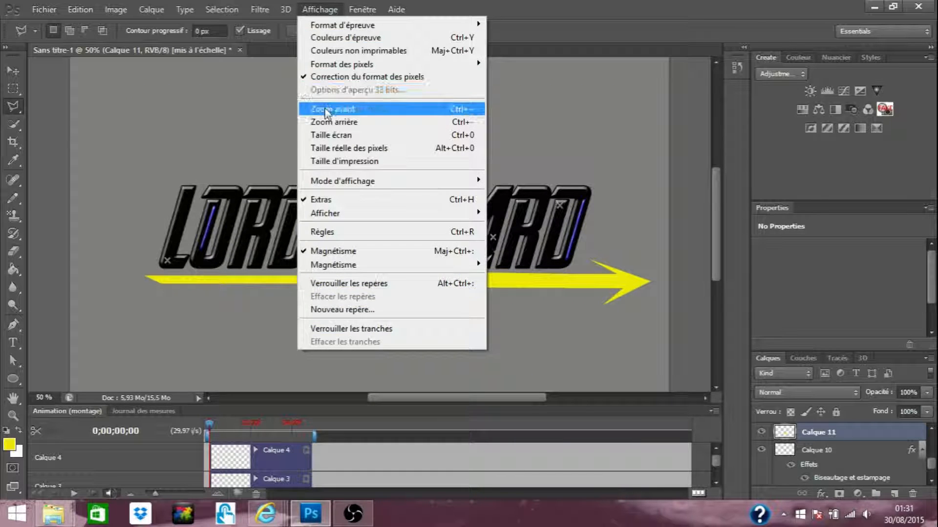
pyautogui.click(327, 110)
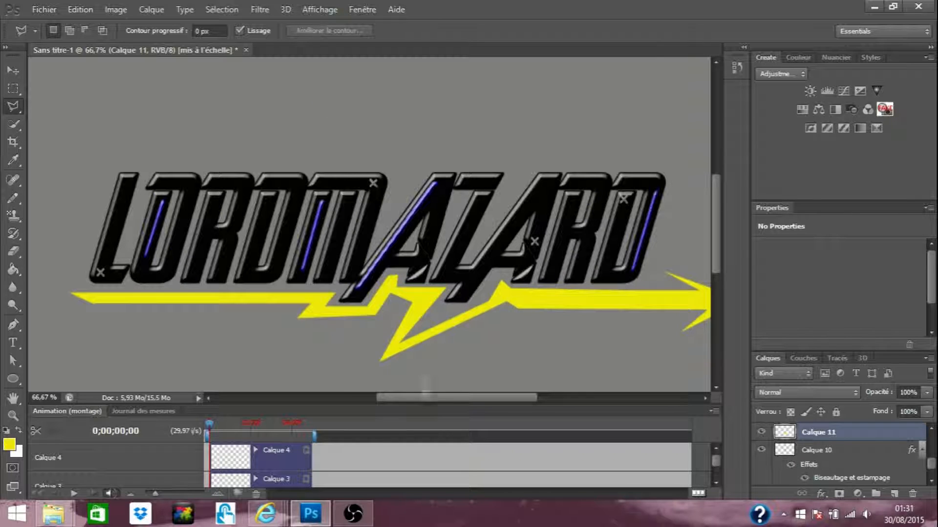
pyautogui.moveTo(418, 397); pyautogui.dragTo(459, 396)
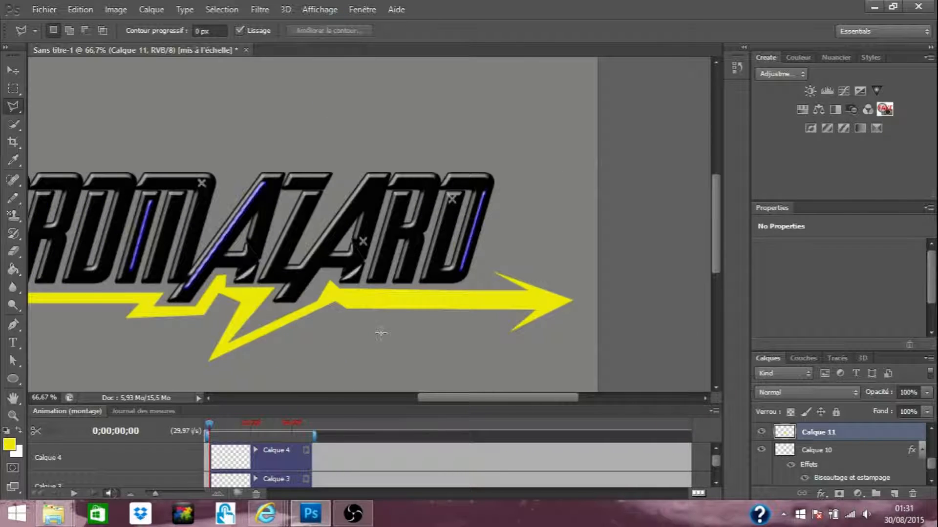
pyautogui.click(336, 302)
pyautogui.click(542, 303)
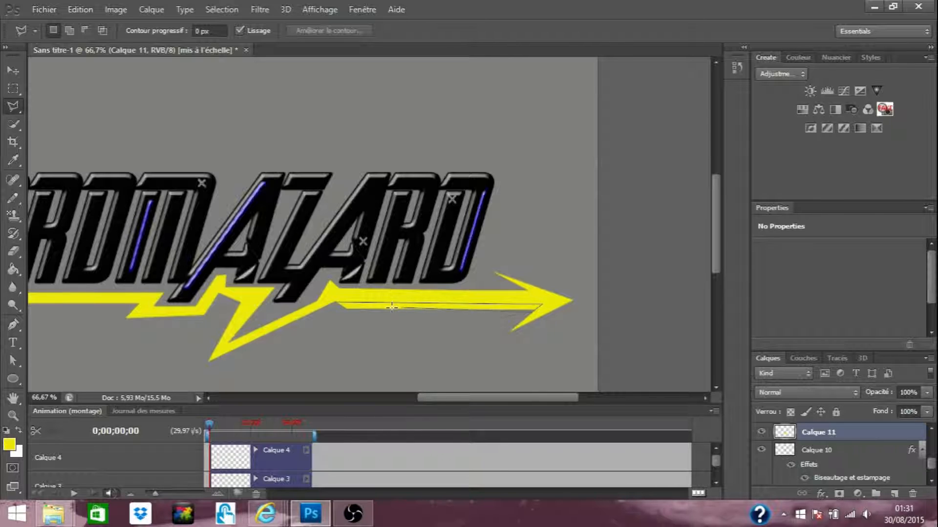
pyautogui.click(327, 317)
pyautogui.click(333, 307)
pyautogui.hotkey('ctrl', 'x')
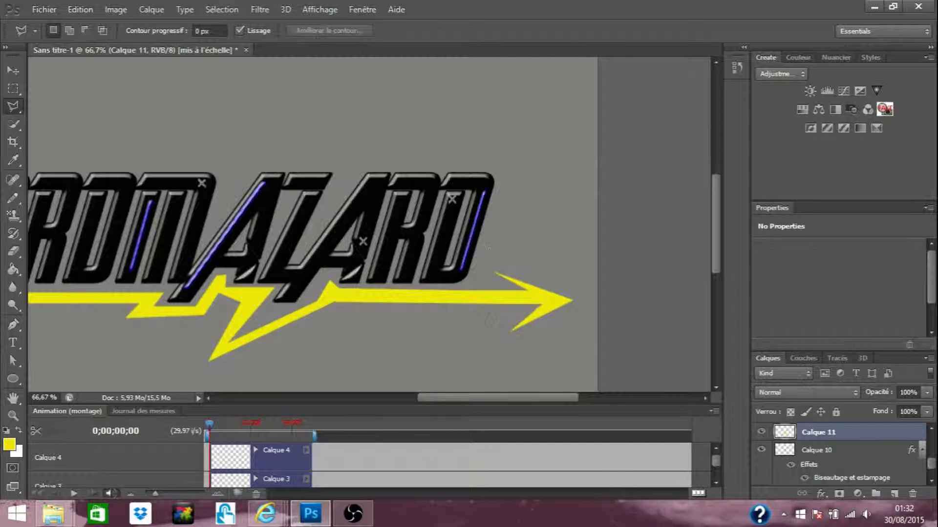
# - Select the arrowhead at the yellow shape's right end with the Polygonal Lasso and cut it off
pyautogui.click(490, 254)
pyautogui.click(483, 336)
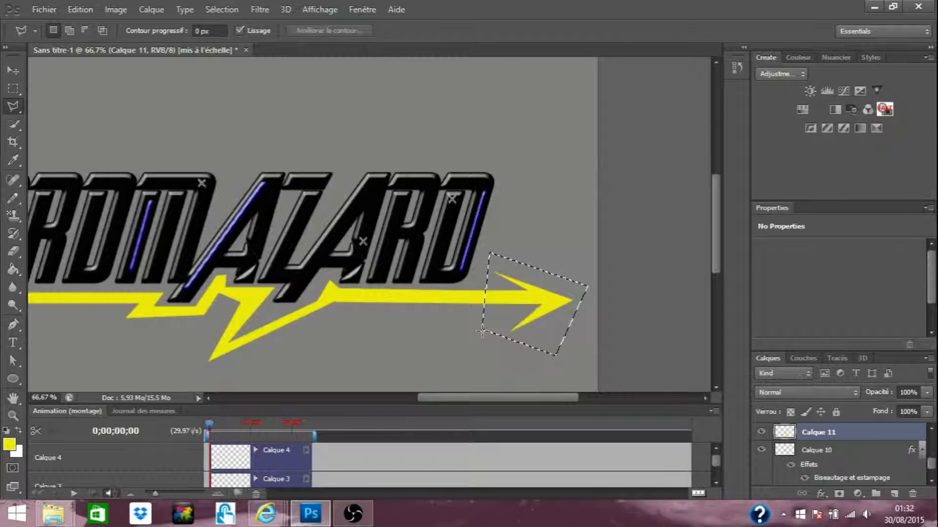
pyautogui.hotkey('ctrl', 'x')
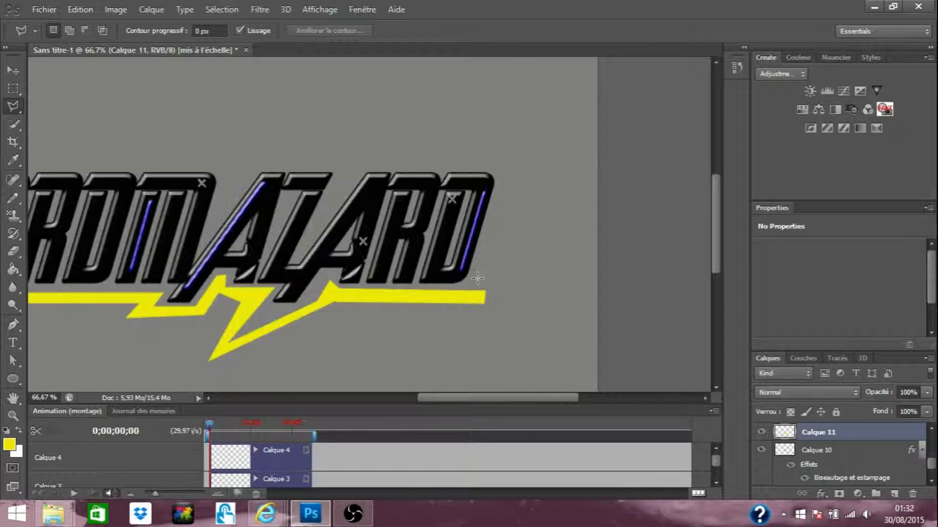
# - Outline a triangular arrowhead at the yellow shaft's right end with the Polygonal Lasso, fill it with the yellow foreground colour, and deselect
pyautogui.click(477, 280)
pyautogui.click(478, 316)
pyautogui.click(522, 301)
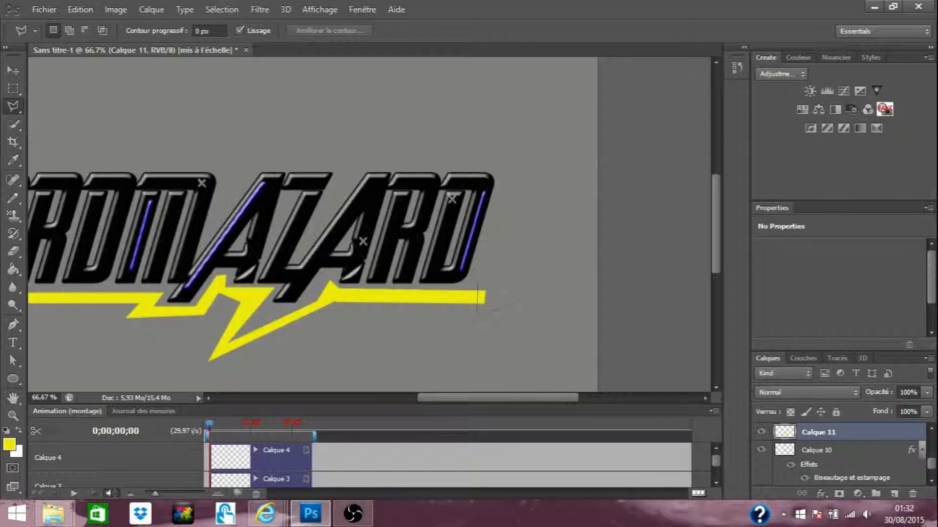
pyautogui.click(479, 280)
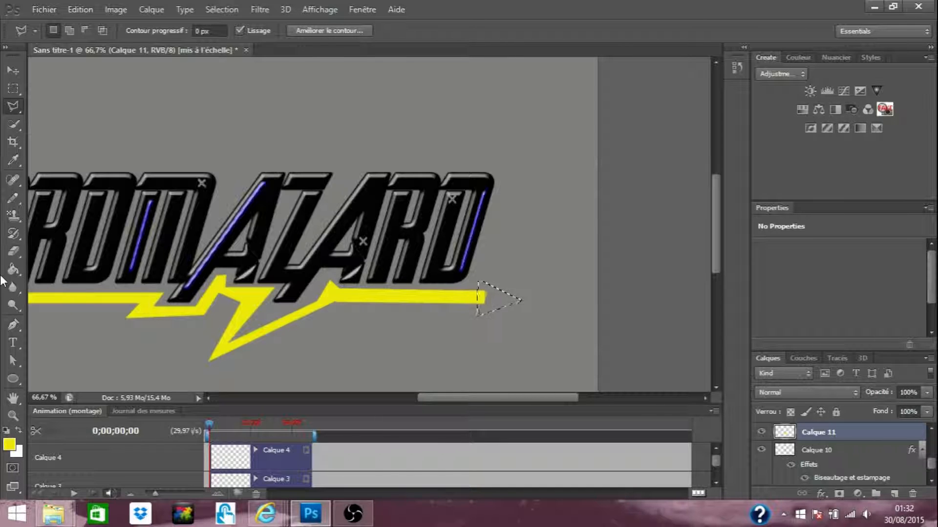
pyautogui.click(13, 269)
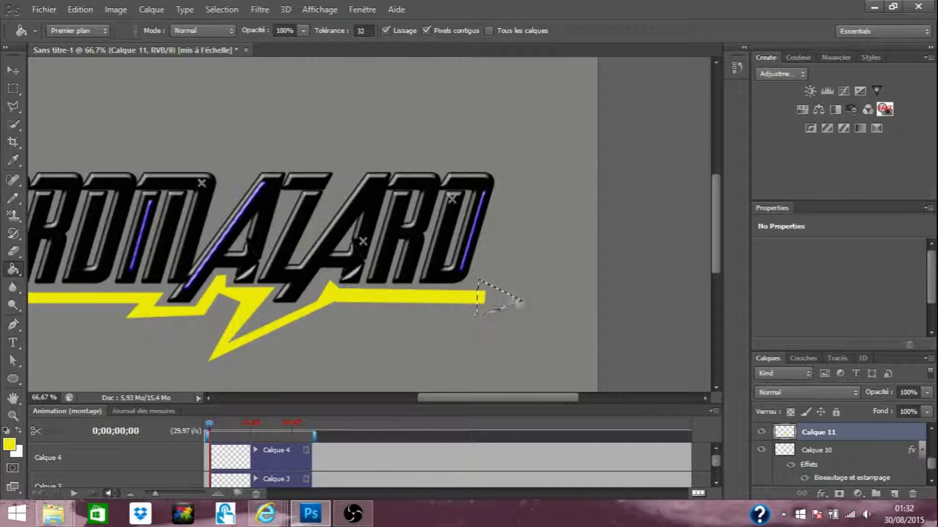
pyautogui.click(505, 301)
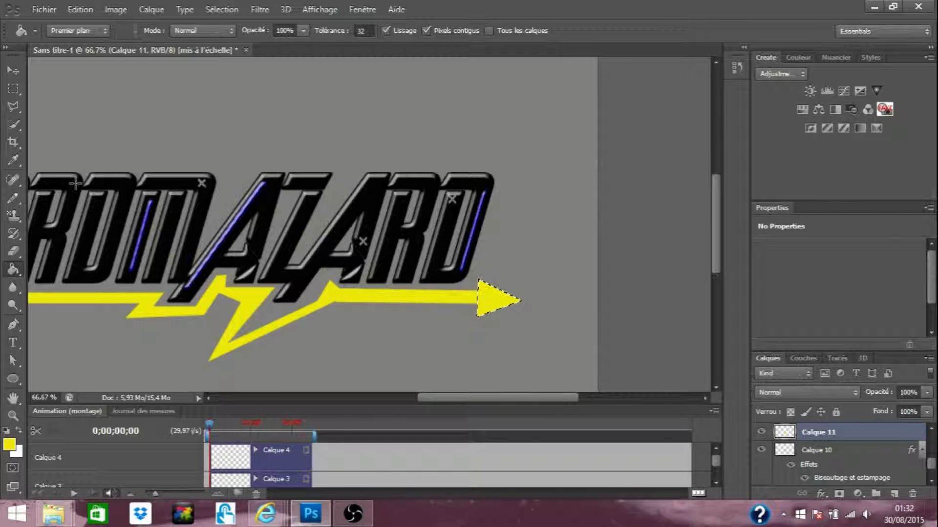
pyautogui.click(14, 91)
pyautogui.hotkey('ctrl', 'd')
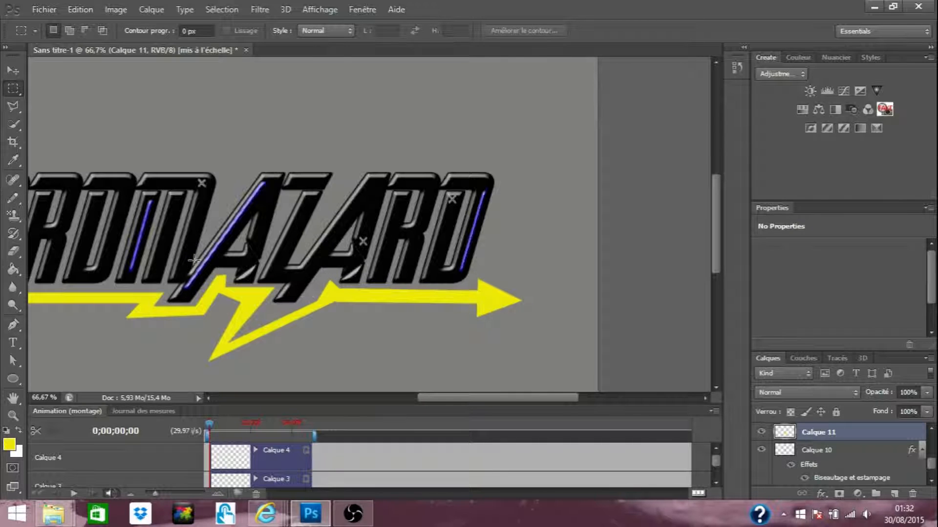
# - Cut zigzag notches out of the lower edge of the yellow arrow's right shaft with the Polygonal Lasso and deselect
pyautogui.click(14, 107)
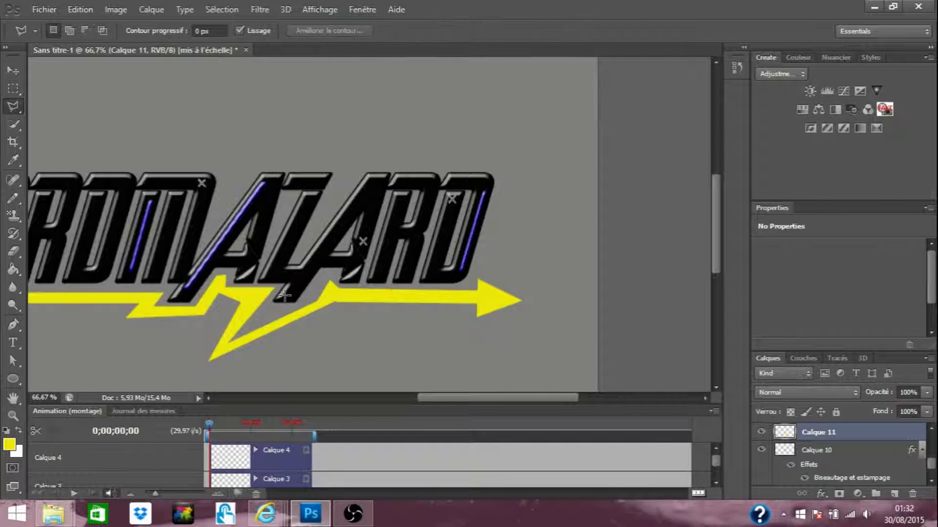
pyautogui.click(326, 321)
pyautogui.click(386, 297)
pyautogui.click(395, 305)
pyautogui.click(410, 296)
pyautogui.click(418, 306)
pyautogui.click(456, 300)
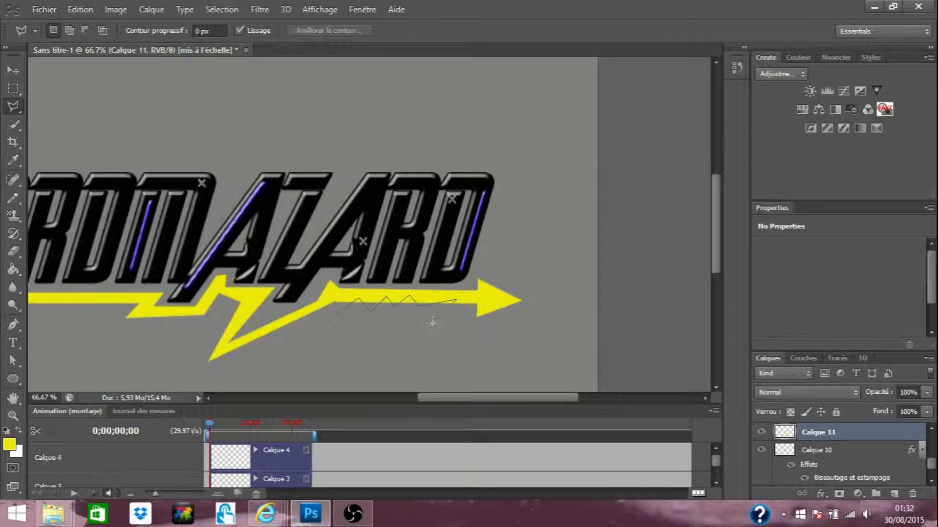
pyautogui.click(327, 321)
pyautogui.press('Delete')
pyautogui.hotkey('ctrl', 'd')
# - Cut a small notch out of the lower edge of the bolt's rising diagonal and deselect
pyautogui.click(289, 318)
pyautogui.click(315, 310)
pyautogui.doubleClick(279, 351)
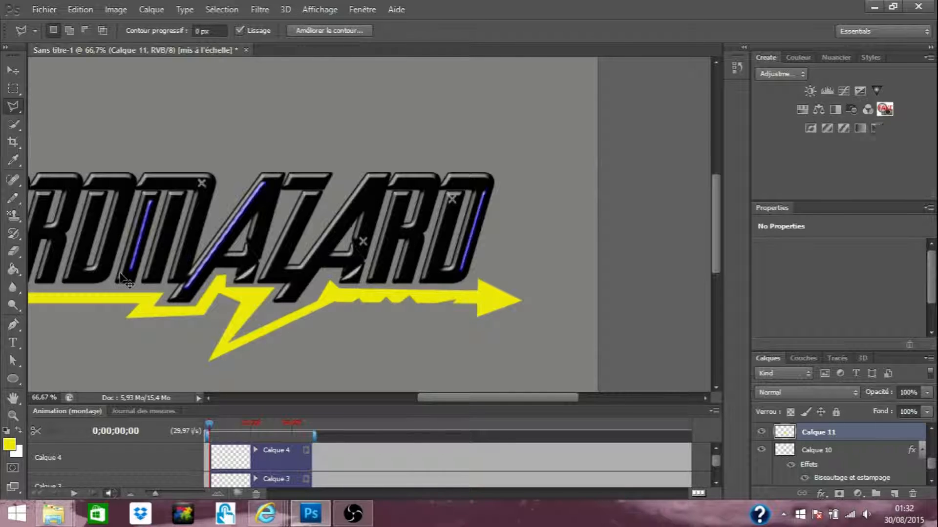
pyautogui.hotkey('ctrl', 'd')
# - Cut jagged notches along the lower edge of the yellow arrow's left shaft and the adjoining bolt segment, then deselect
pyautogui.moveTo(486, 393); pyautogui.dragTo(431, 394)
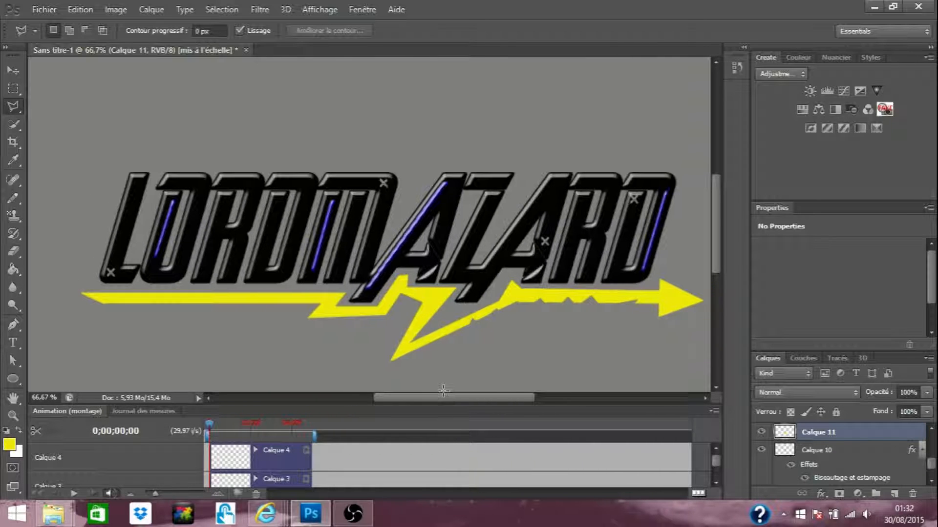
pyautogui.click(116, 299)
pyautogui.click(152, 317)
pyautogui.click(193, 297)
pyautogui.click(311, 300)
pyautogui.click(329, 324)
pyautogui.click(385, 313)
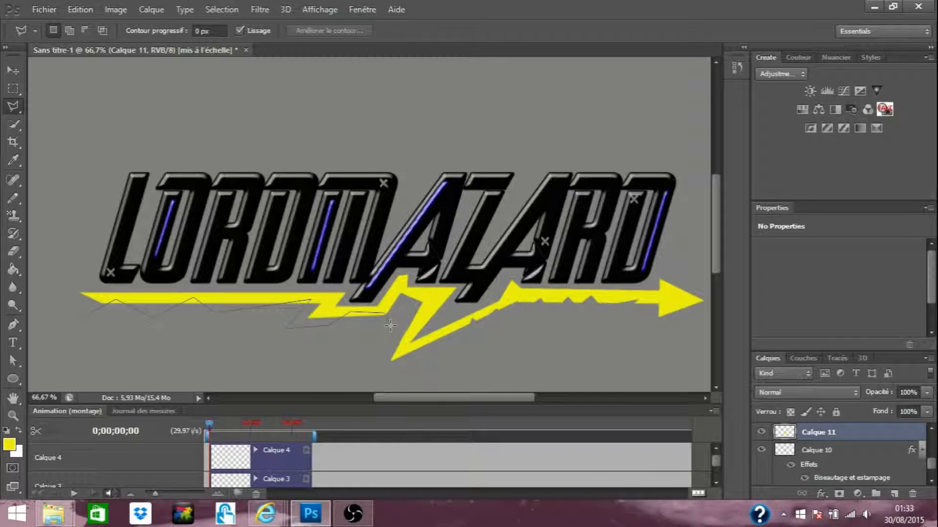
pyautogui.click(390, 326)
pyautogui.click(89, 343)
pyautogui.click(84, 317)
pyautogui.press('Delete')
pyautogui.hotkey('ctrl', 'd')
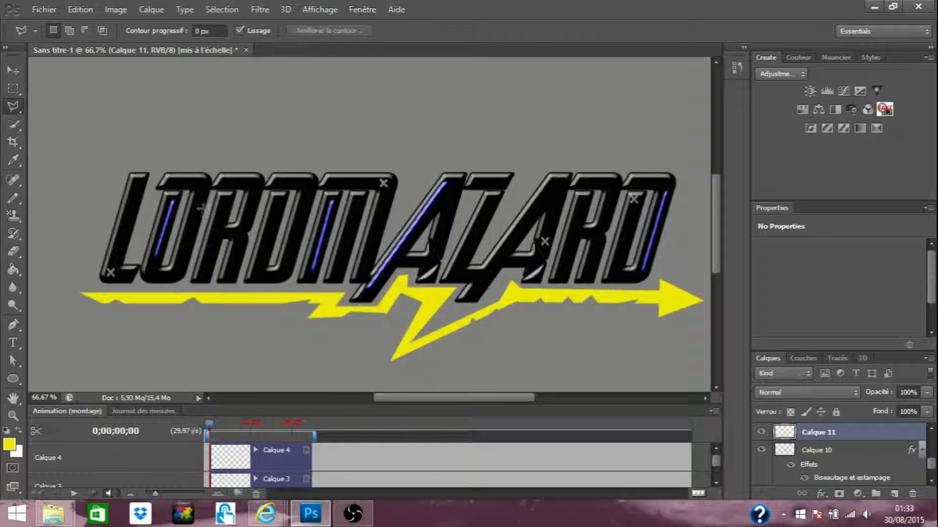
# - Cut a jagged notch out of the left edge of the bolt's descending middle segment and deselect
pyautogui.click(410, 294)
pyautogui.click(407, 313)
pyautogui.click(422, 317)
pyautogui.click(395, 335)
pyautogui.doubleClick(390, 325)
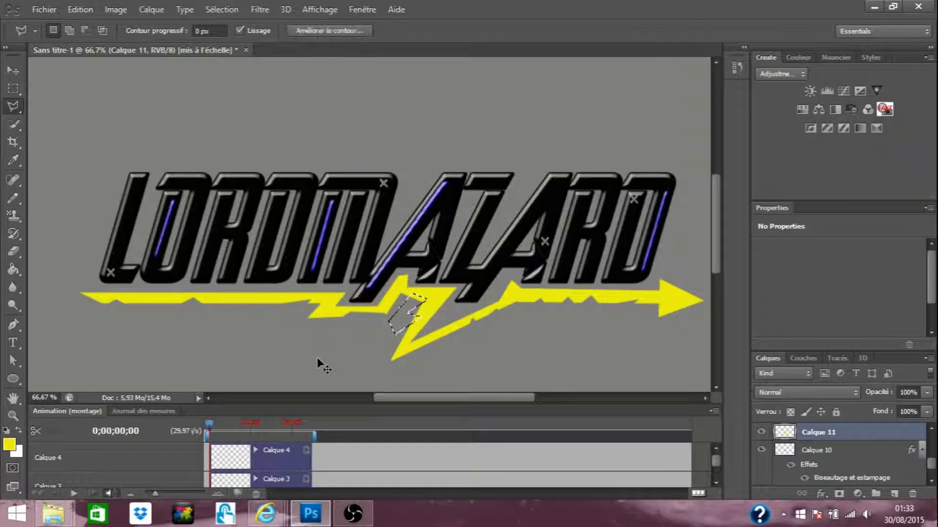
pyautogui.hotkey('ctrl', 'd')
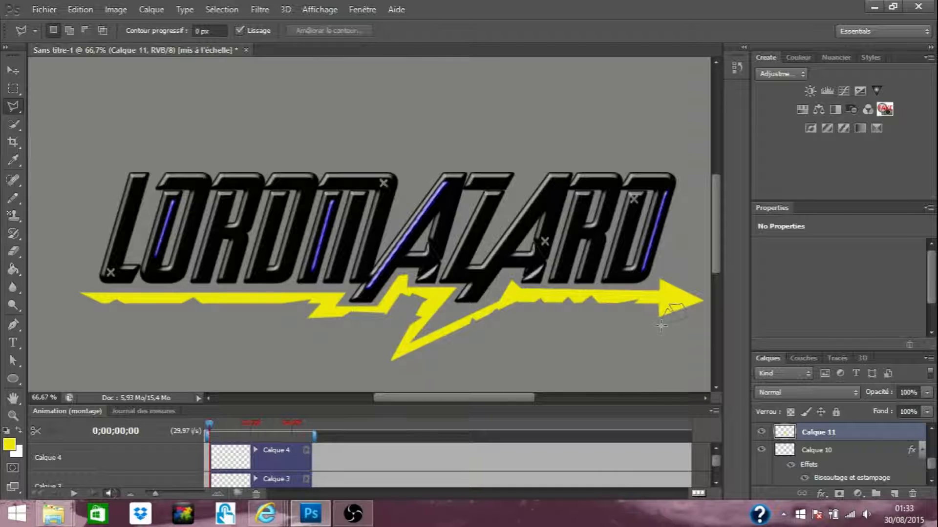
# - Cut a jagged piece out of the lower edge of the yellow arrowhead and deselect
pyautogui.click(660, 322)
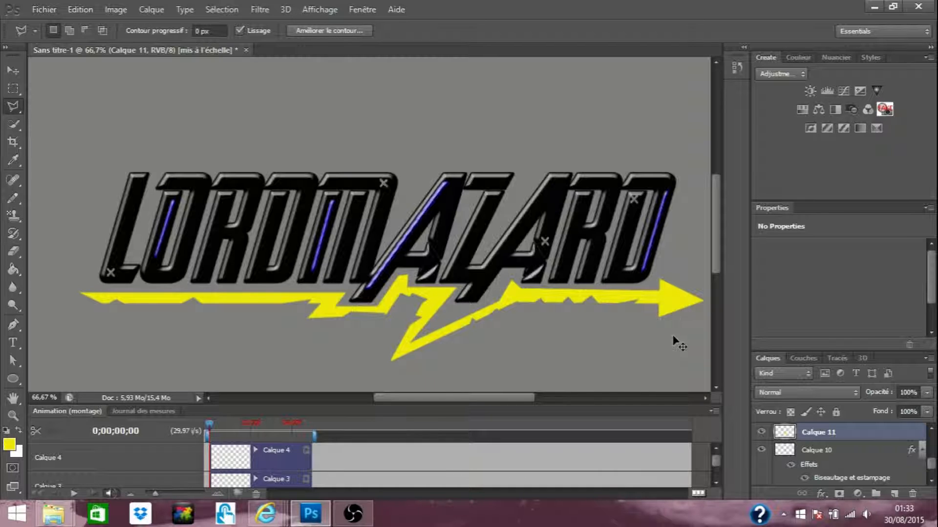
pyautogui.press('Delete')
pyautogui.hotkey('ctrl', 'd')
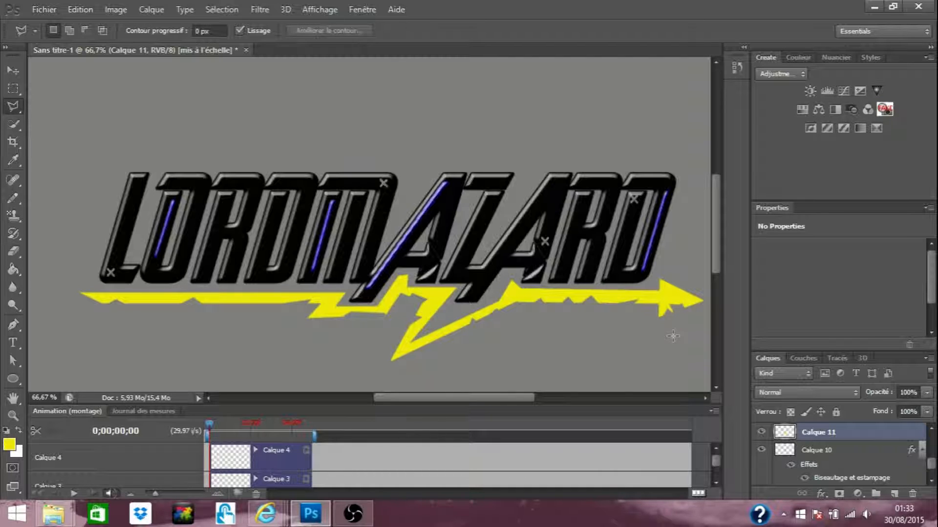
# - Cut angular notches out of the upper edge of the yellow arrowhead with the Polygonal Lasso and deselect
pyautogui.click(669, 295)
pyautogui.click(677, 266)
pyautogui.click(666, 272)
pyautogui.hotkey('ctrl', 'd')
pyautogui.click(667, 277)
pyautogui.click(676, 282)
pyautogui.click(668, 290)
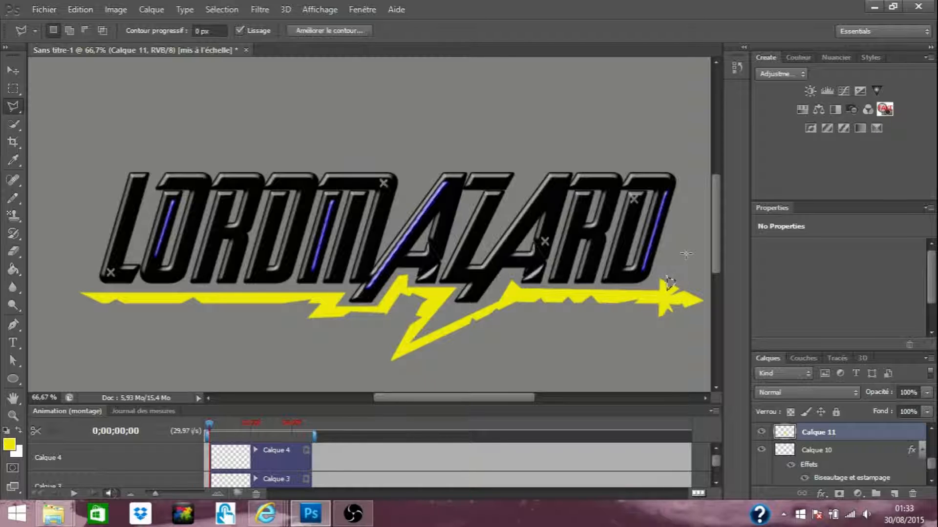
pyautogui.hotkey('ctrl', 'd')
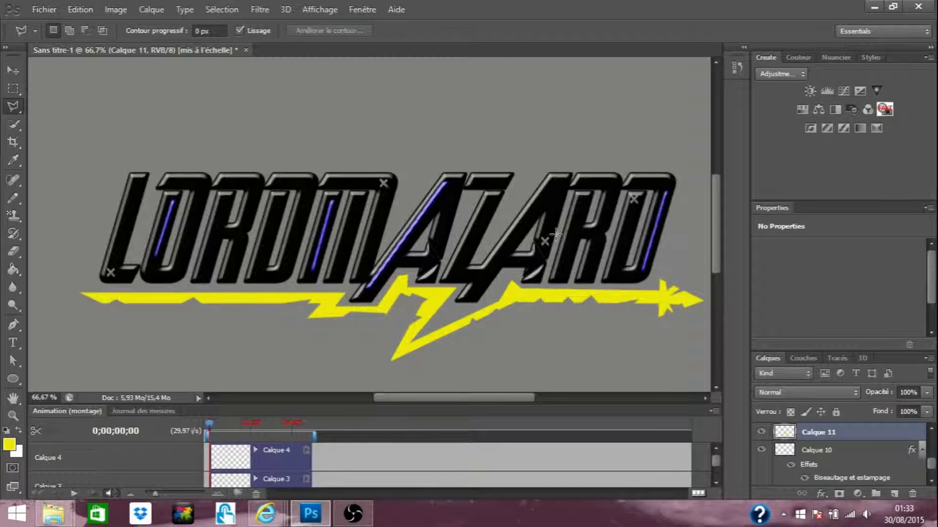
# - Select a small notch on the upper edge of the yellow arrow's left tip and cut it out
pyautogui.click(86, 286)
pyautogui.click(122, 293)
pyautogui.click(87, 287)
pyautogui.hotkey('ctrl', 'x')
# - Add a black 4 px outside stroke (Contour) to Calque 11 through its layer style
pyautogui.doubleClick(894, 434)
pyautogui.moveTo(430, 101); pyautogui.dragTo(826, 93)
pyautogui.click(453, 314)
pyautogui.click(527, 318)
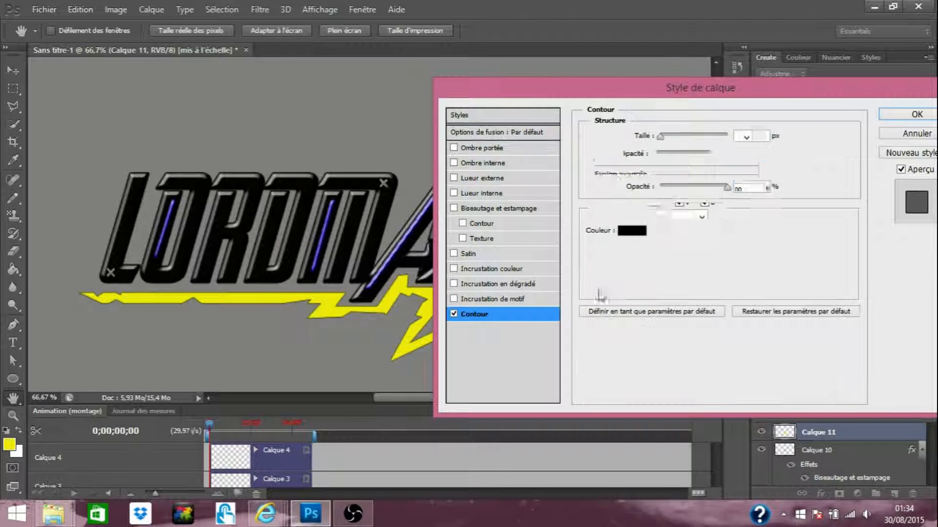
pyautogui.click(661, 137)
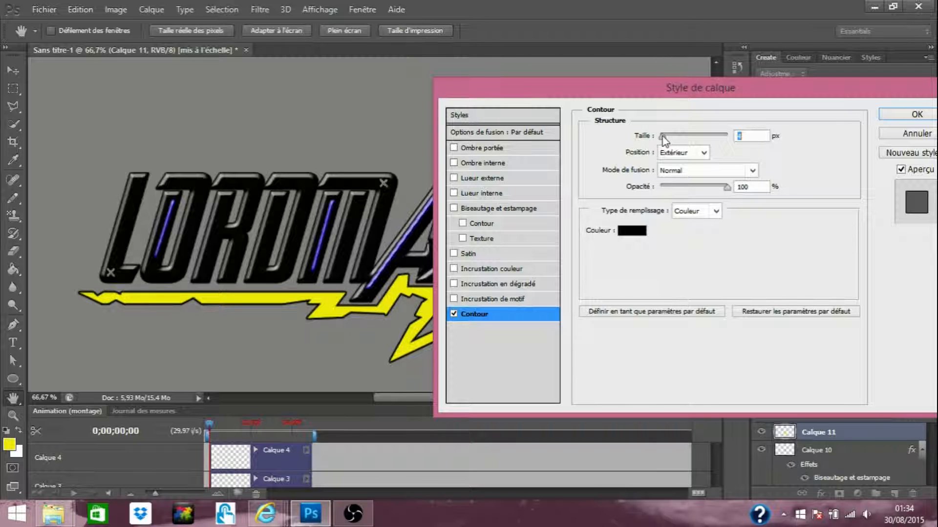
# - Enable Bevel and Emboss (Biseautage et estampage) on Calque 11 and check its look on the whole arrow
pyautogui.moveTo(634, 91); pyautogui.dragTo(702, 106)
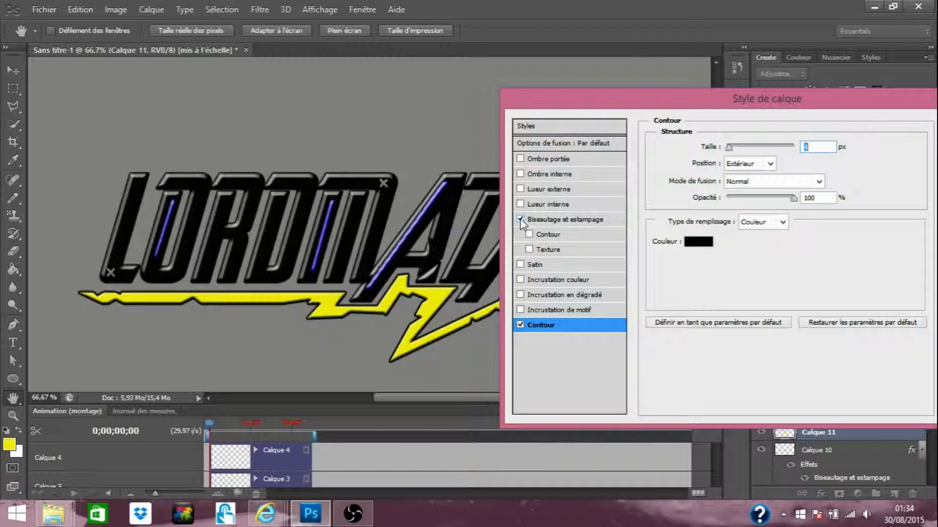
pyautogui.moveTo(597, 98); pyautogui.dragTo(548, 499)
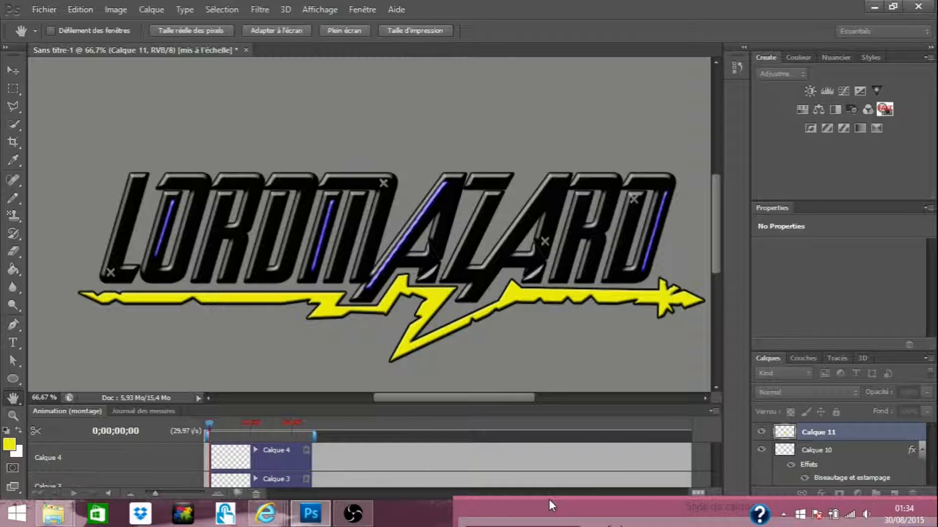
pyautogui.moveTo(549, 499); pyautogui.dragTo(599, 121)
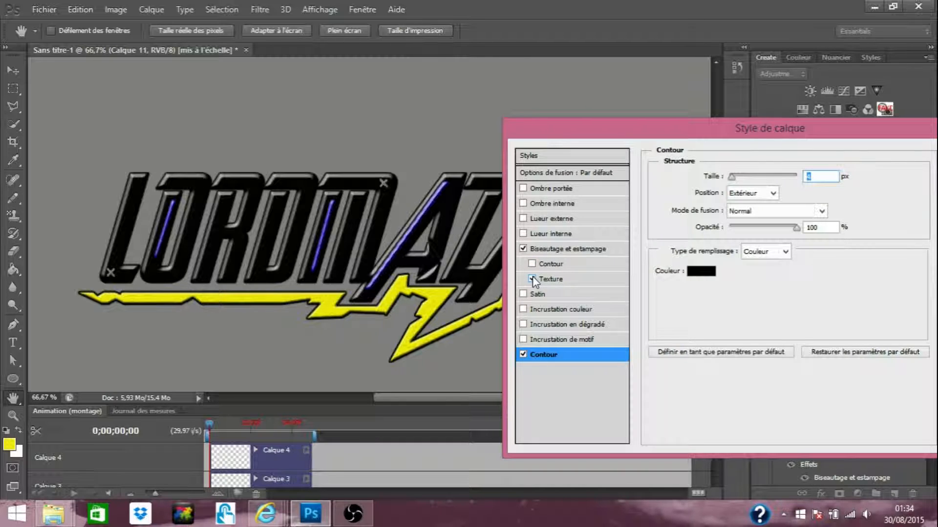
# - Try the bevel's Texture and Contour sub-effects on the yellow arrow
pyautogui.moveTo(558, 125); pyautogui.dragTo(573, 146)
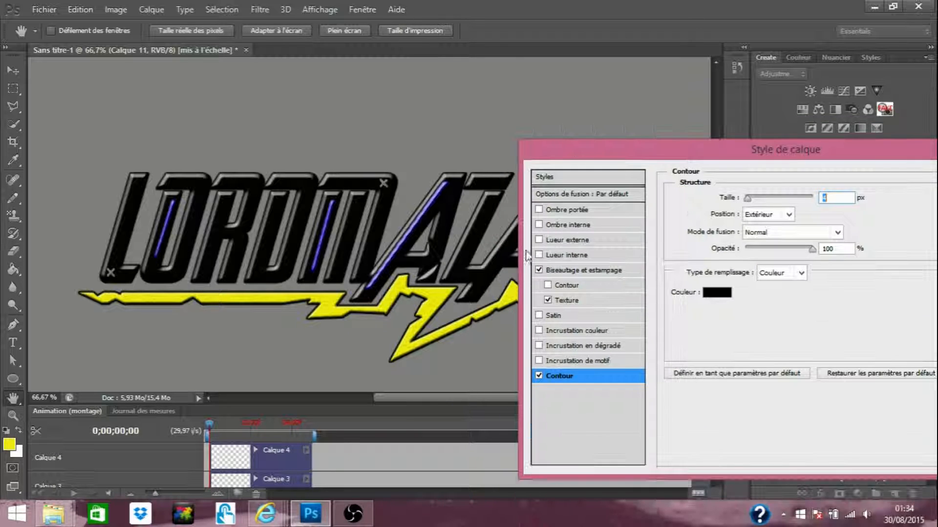
pyautogui.click(546, 300)
pyautogui.click(548, 286)
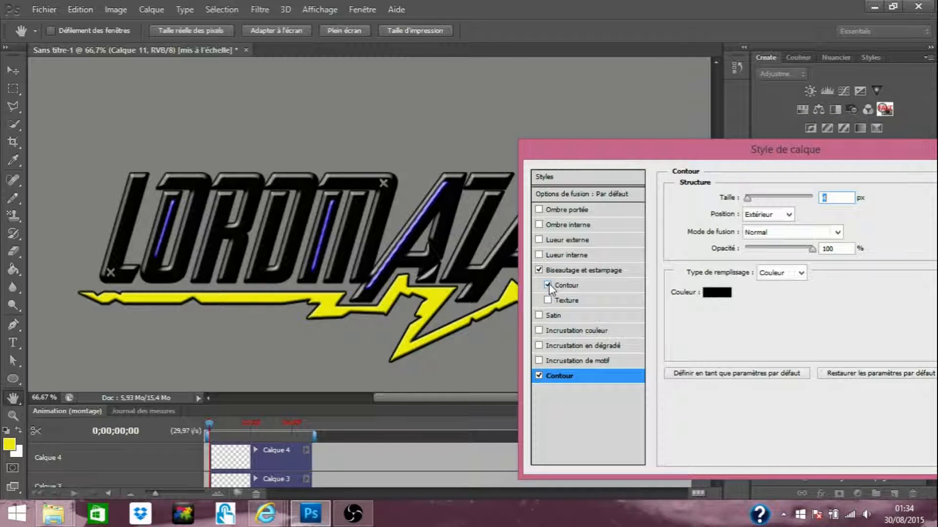
pyautogui.click(548, 285)
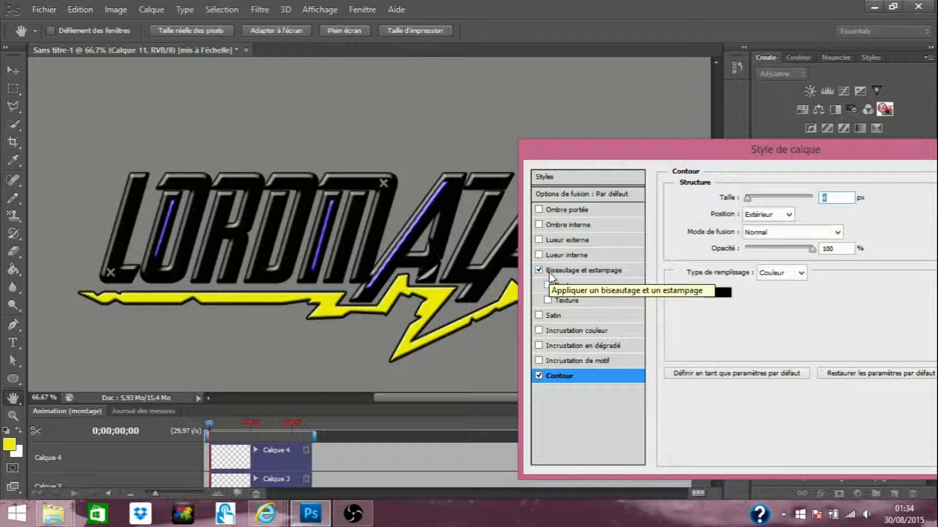
# - Set the bevel size to 5 px and enable the drop shadow (Ombre portée) and Satin effects on Calque 11
pyautogui.click(549, 272)
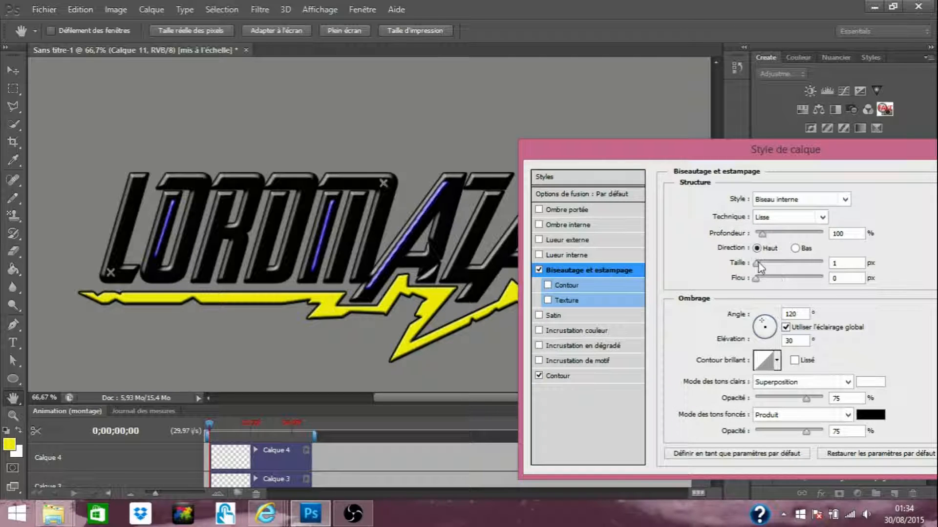
pyautogui.moveTo(758, 263); pyautogui.dragTo(759, 263)
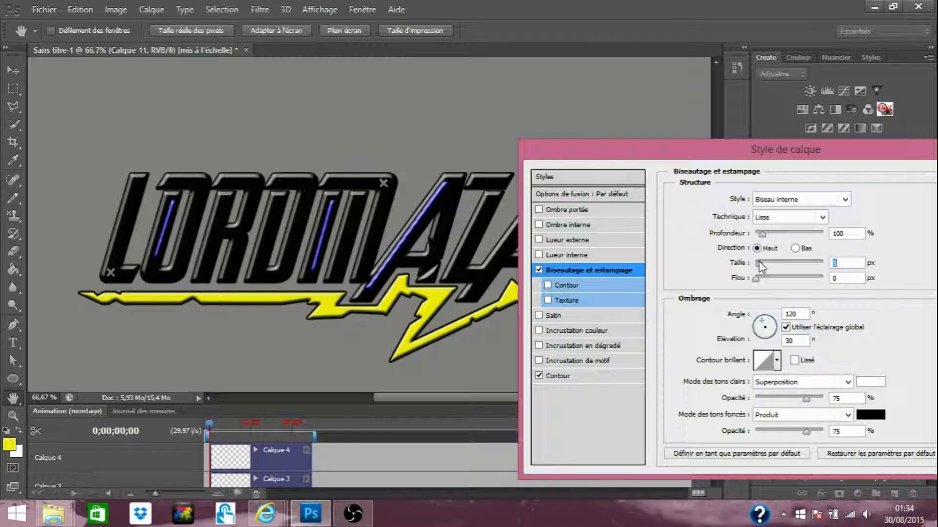
pyautogui.click(539, 209)
pyautogui.click(539, 316)
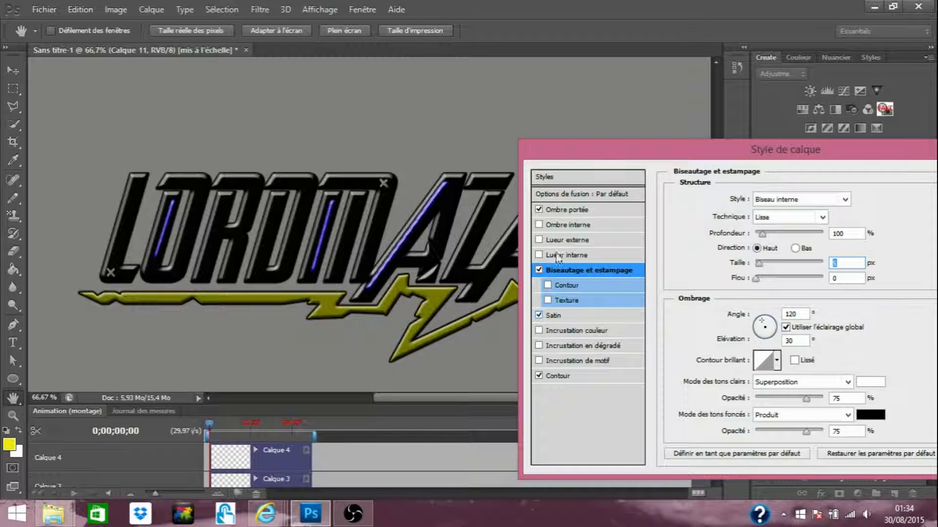
pyautogui.moveTo(594, 142); pyautogui.dragTo(627, 480)
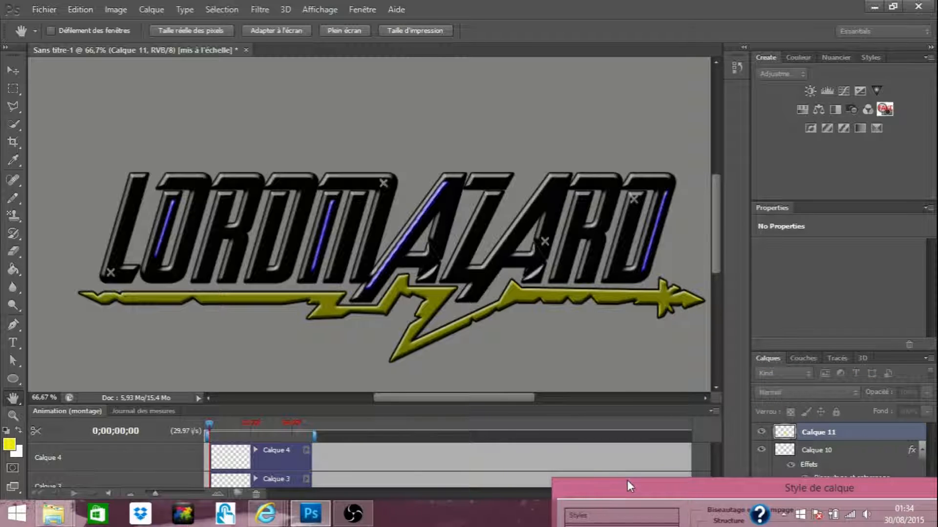
pyautogui.moveTo(627, 479); pyautogui.dragTo(635, 157)
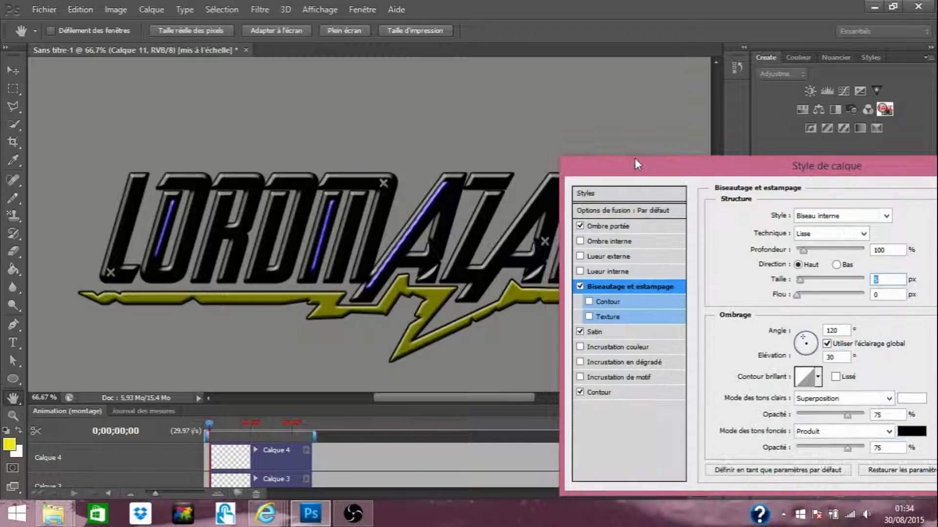
# - Lower the Satin opacity to 30 % and apply the layer style to Calque 11
pyautogui.click(627, 333)
pyautogui.moveTo(812, 235)
pyautogui.mouseDown()
pyautogui.moveTo(766, 236)
pyautogui.moveTo(799, 239)
pyautogui.mouseUp()
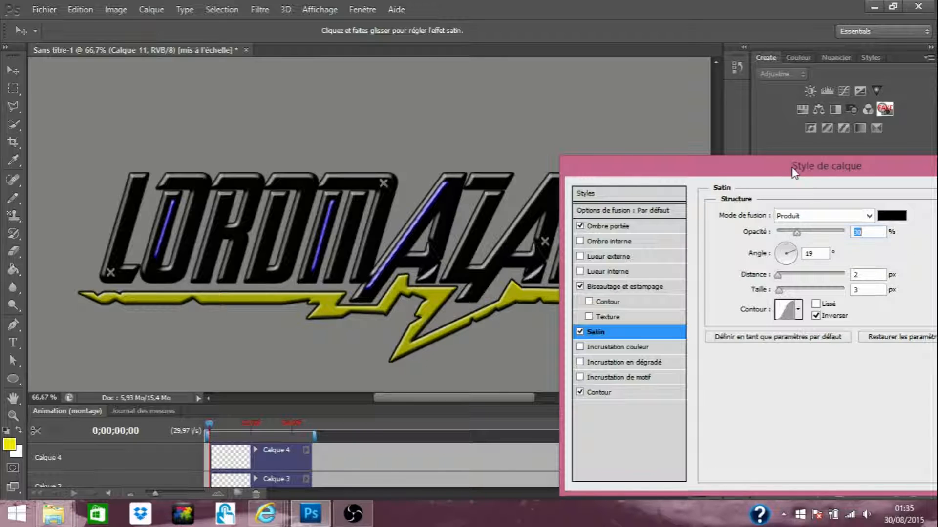
pyautogui.moveTo(771, 165); pyautogui.dragTo(591, 91)
pyautogui.click(725, 122)
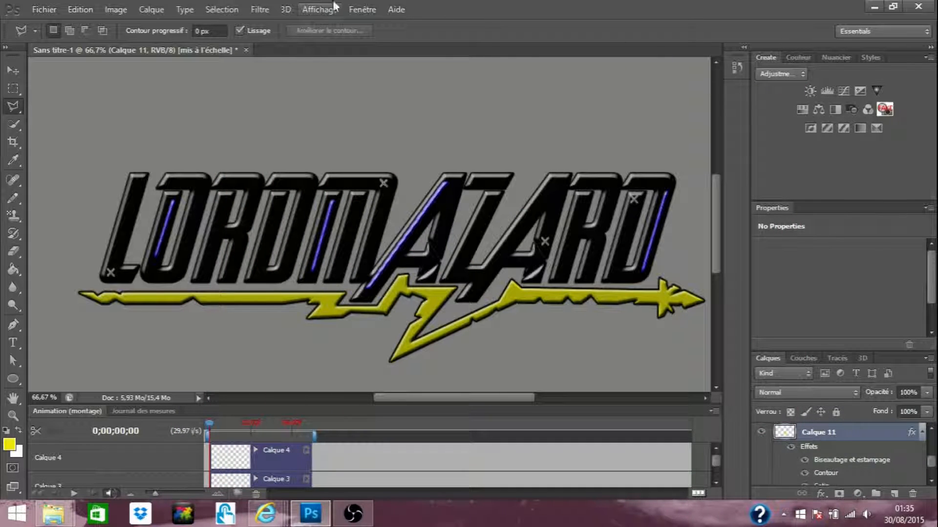
# - Fit the whole image in view and merge all visible layers into the background
pyautogui.click(320, 8)
pyautogui.click(331, 137)
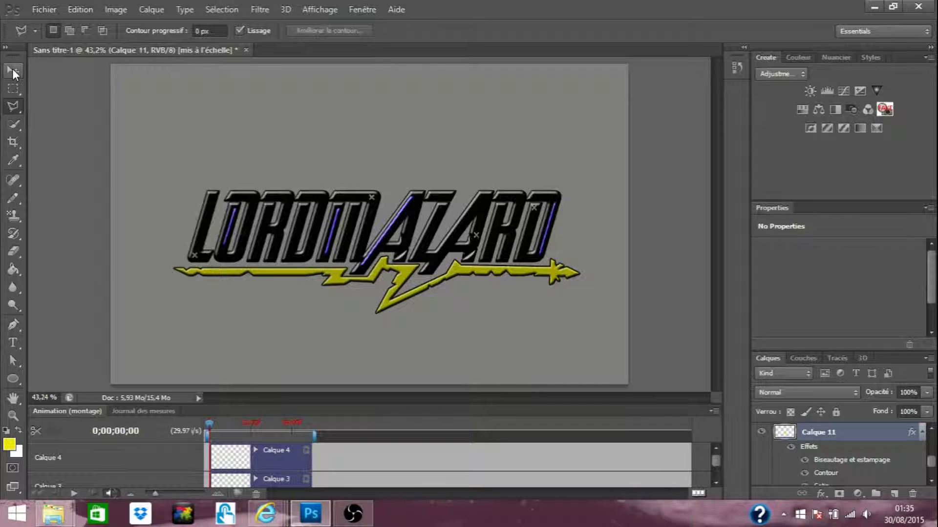
pyautogui.rightClick(867, 431)
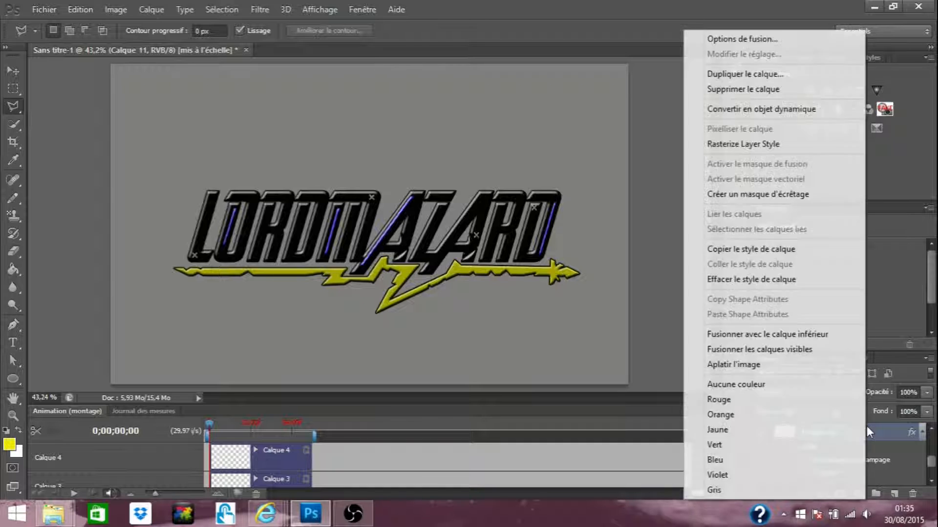
pyautogui.click(809, 349)
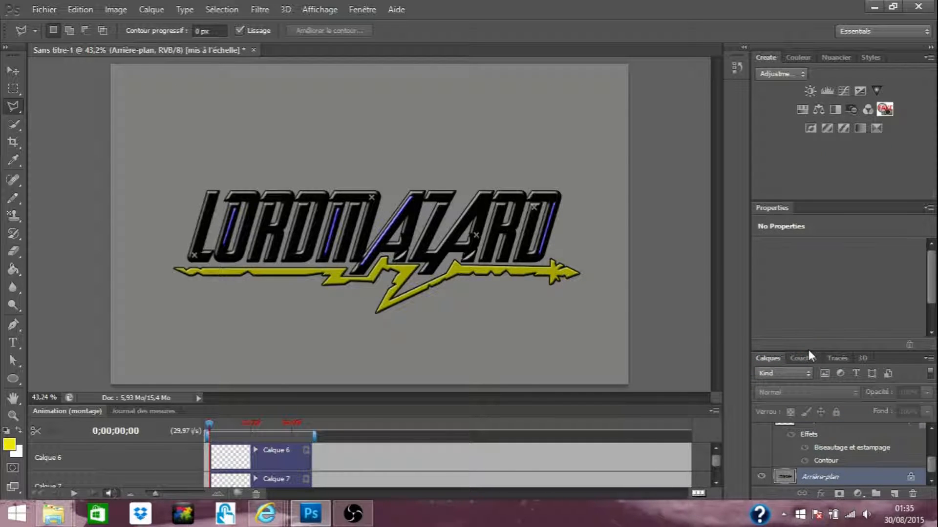
# - Try to move the merged logo on the Arrière-plan layer with the Move tool
pyautogui.click(13, 70)
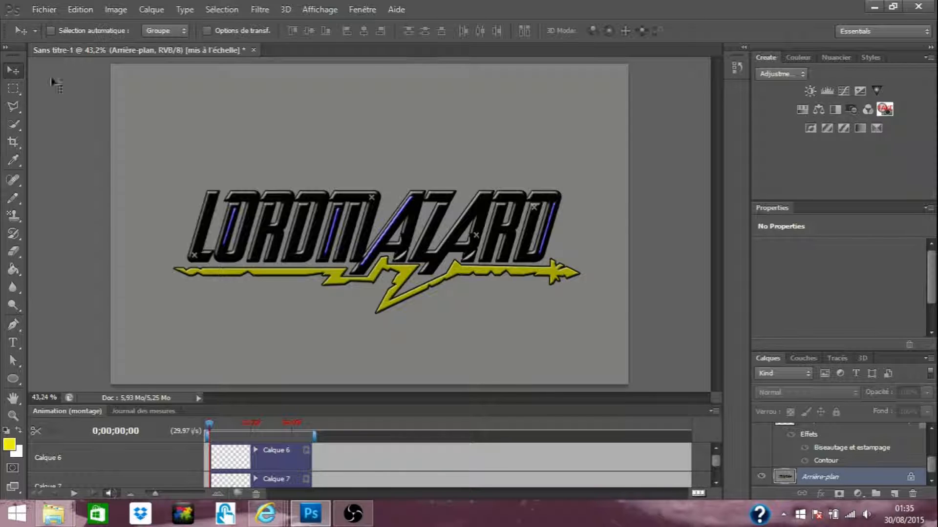
pyautogui.moveTo(459, 239); pyautogui.dragTo(441, 204)
pyautogui.click(452, 195)
pyautogui.moveTo(931, 474); pyautogui.dragTo(930, 448)
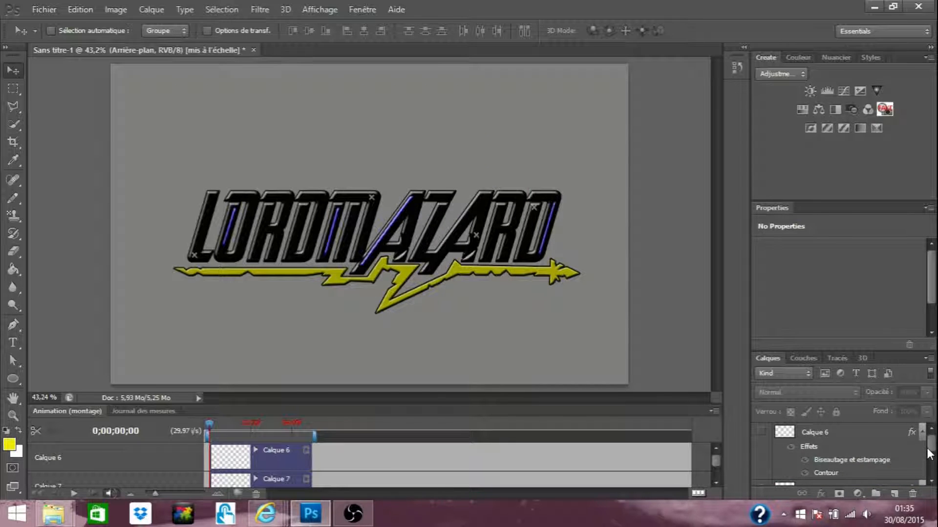
pyautogui.scroll(-1, 927, 449)
pyautogui.click(874, 477)
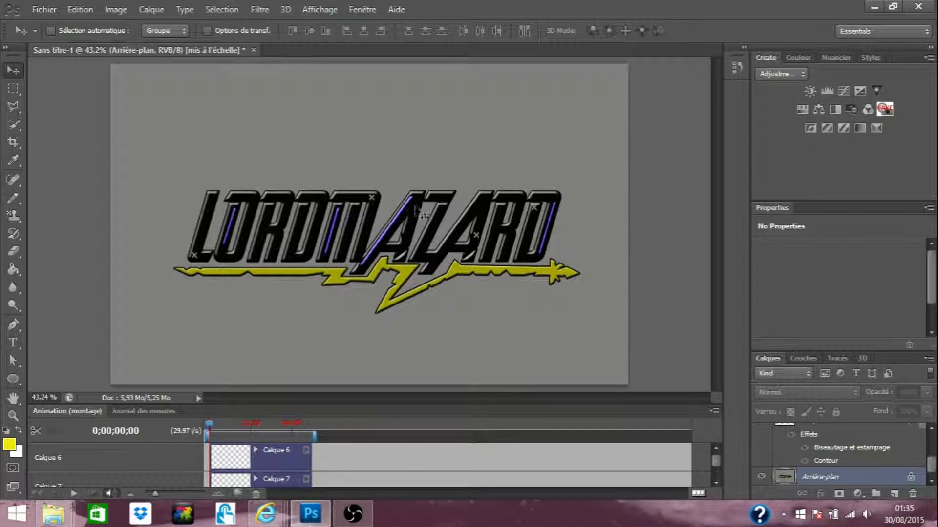
pyautogui.click(16, 90)
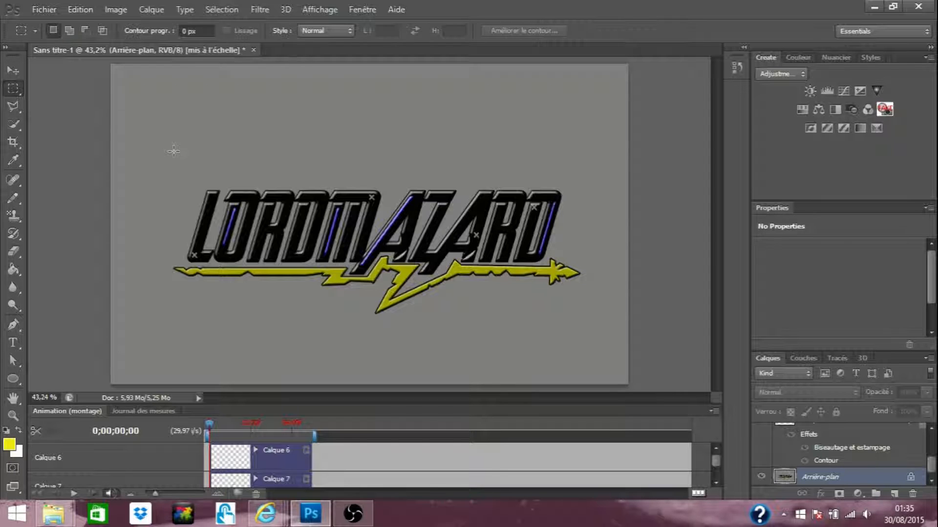
pyautogui.click(13, 70)
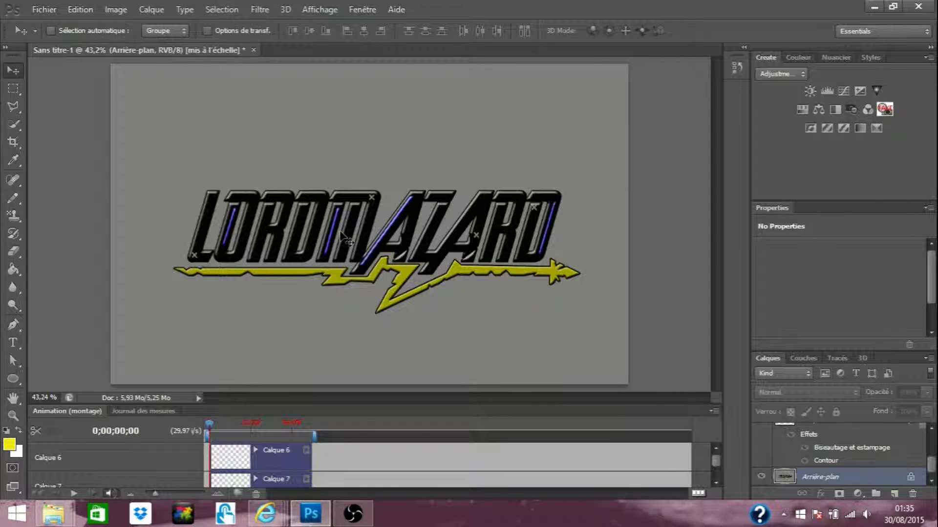
pyautogui.click(320, 207)
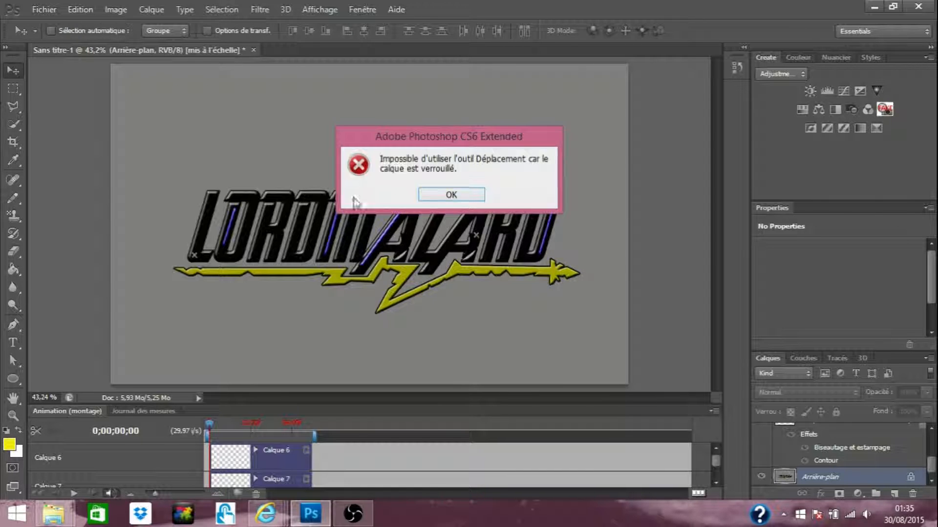
pyautogui.click(451, 194)
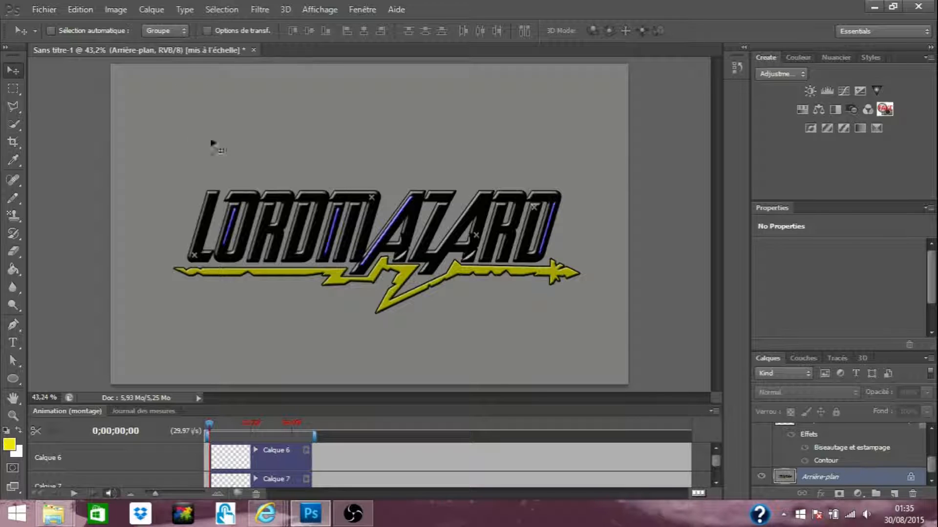
# - Copy a rectangular area around the whole logo to a new layer and hide the Arrière-plan layer
pyautogui.click(15, 88)
pyautogui.moveTo(146, 151); pyautogui.dragTo(605, 323)
pyautogui.rightClick(456, 201)
pyautogui.click(529, 312)
pyautogui.scroll(-2, 932, 462)
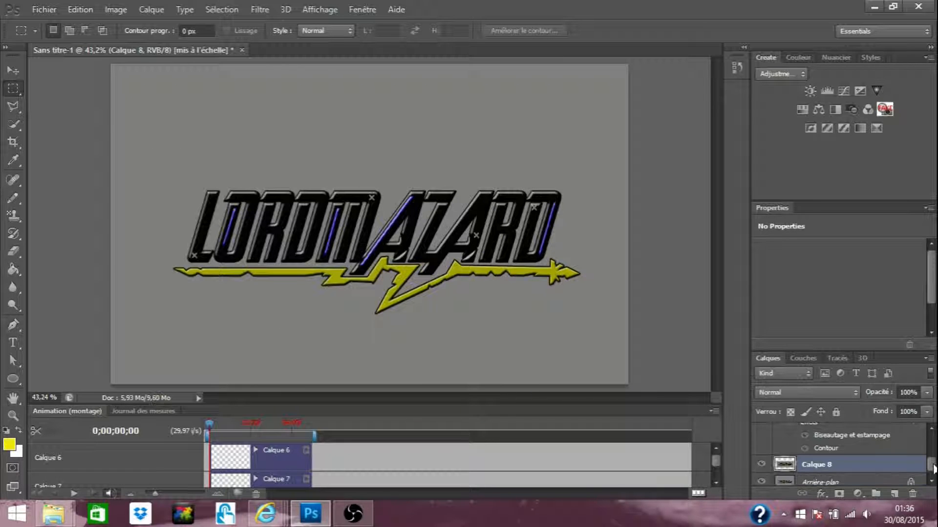
pyautogui.click(761, 476)
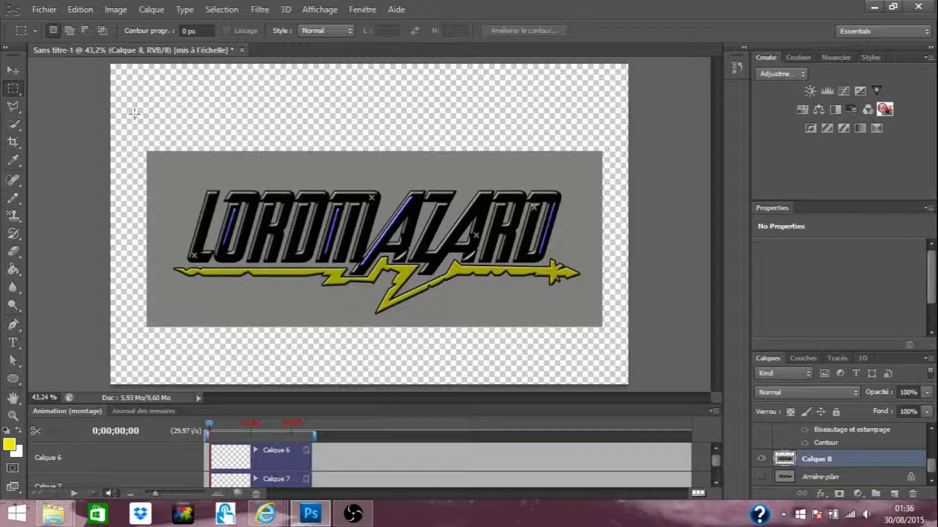
# - Move the logo copy on Calque 8 slightly upward and quick-select its first letters, L and O
pyautogui.click(13, 70)
pyautogui.moveTo(291, 213); pyautogui.dragTo(295, 193)
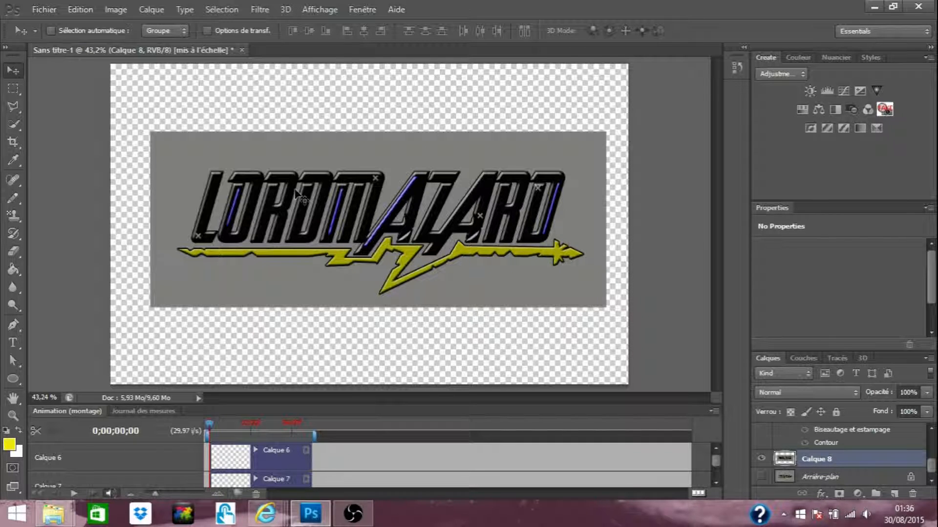
pyautogui.click(14, 124)
pyautogui.click(216, 189)
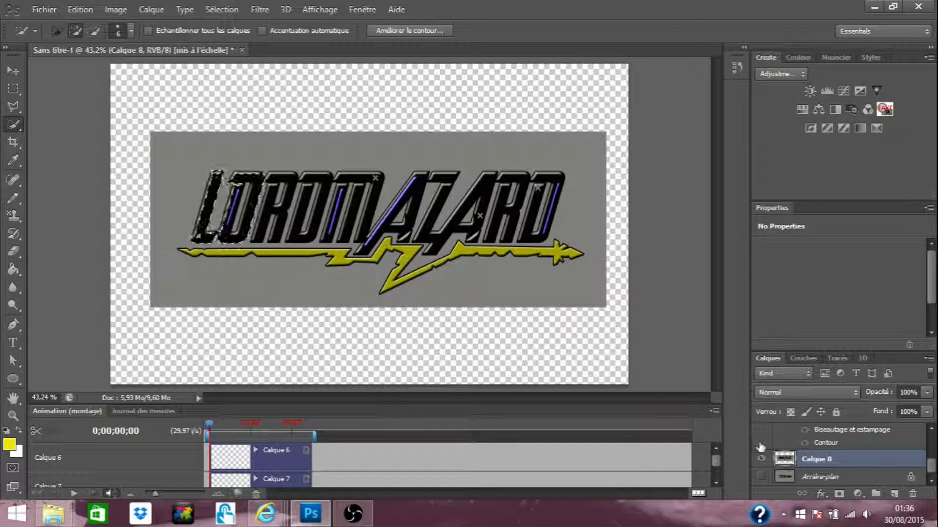
# - Hide Calque 8, show the Arrière-plan layer again and clear the selection
pyautogui.click(761, 459)
pyautogui.click(760, 478)
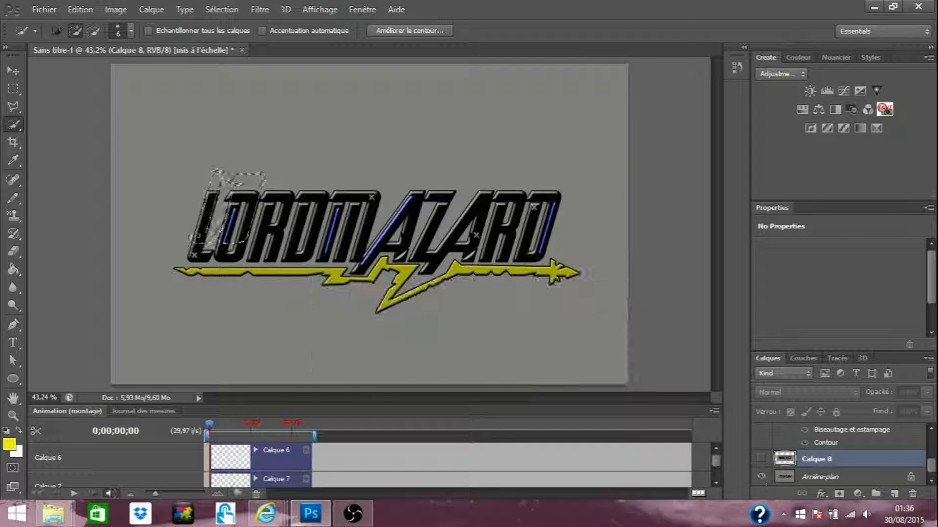
pyautogui.click(13, 88)
pyautogui.click(210, 131)
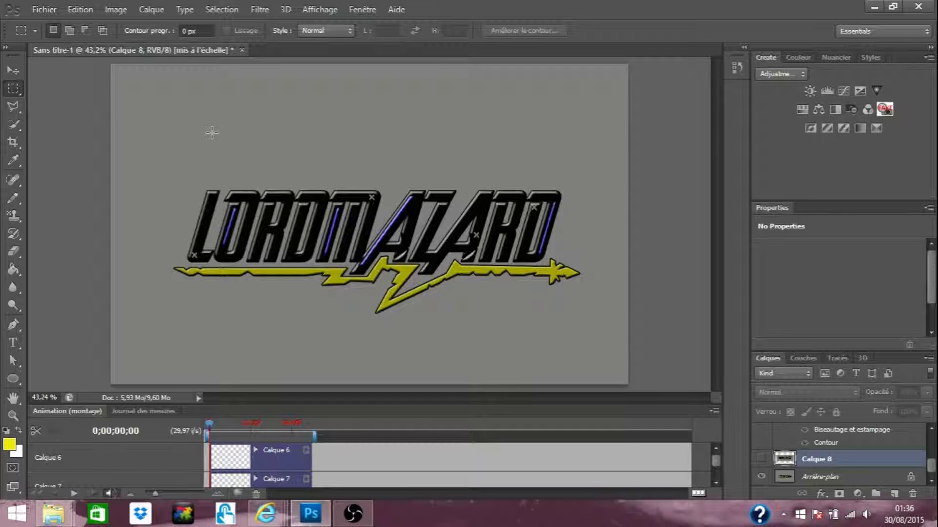
# - Examine the finished logo at 50 % and 66.67 % zoom and fit the whole image in view
pyautogui.click(317, 11)
pyautogui.click(338, 108)
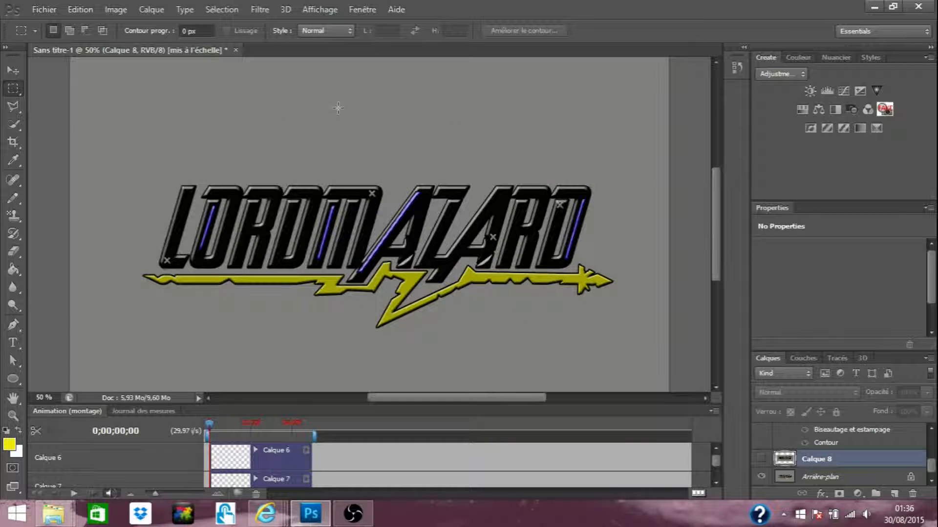
pyautogui.click(319, 11)
pyautogui.click(336, 110)
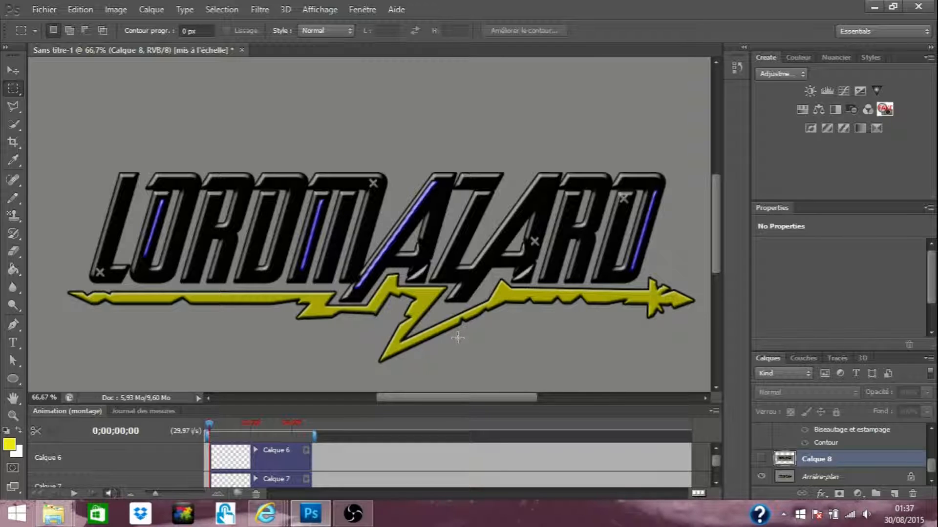
pyautogui.click(321, 9)
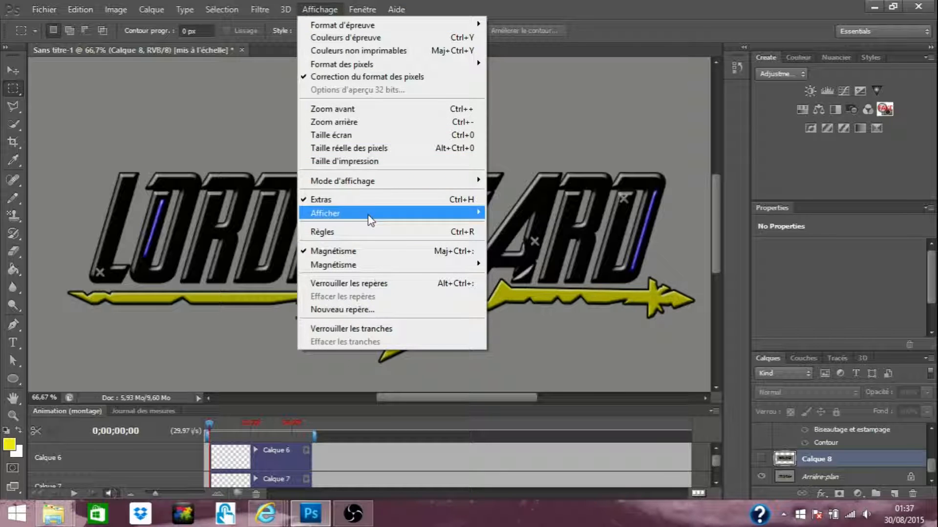
pyautogui.click(360, 134)
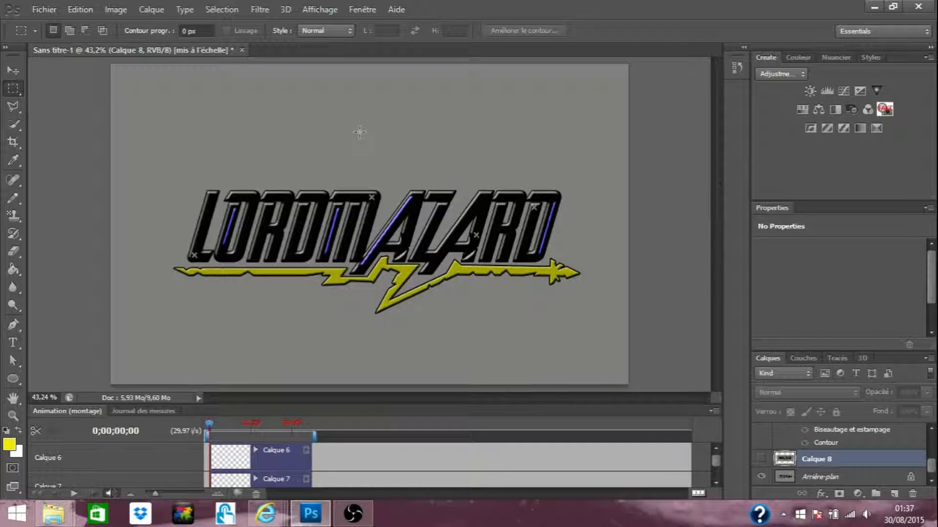